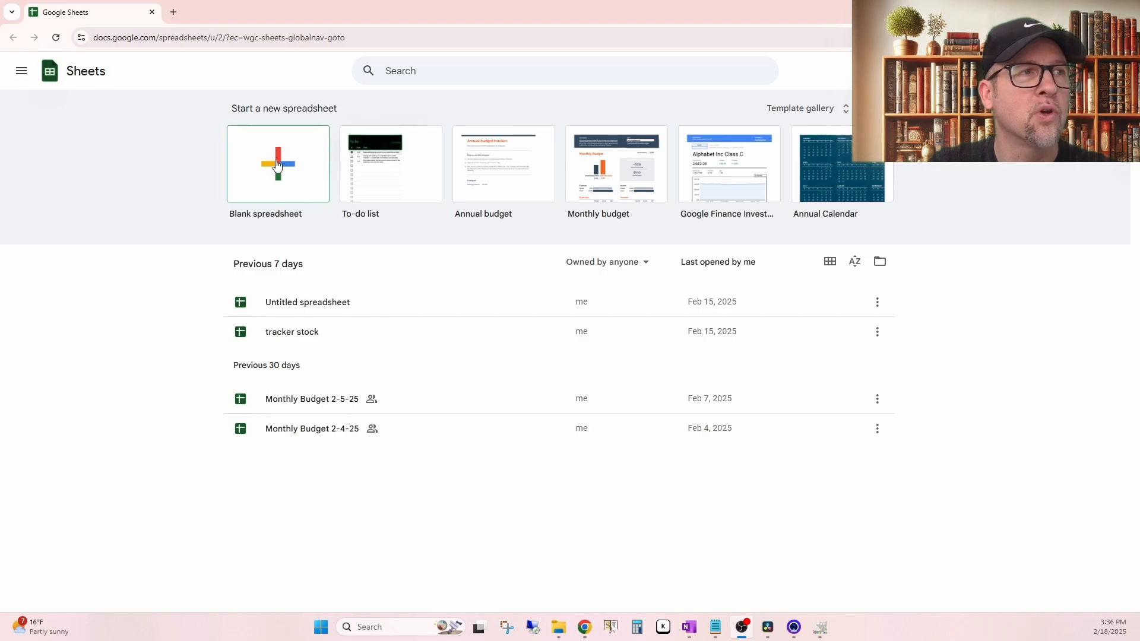
Step: Create a blank spreadsheet and title it "Portfolio Rebalance"
{"action": "left_click", "coordinate": [277, 172]}
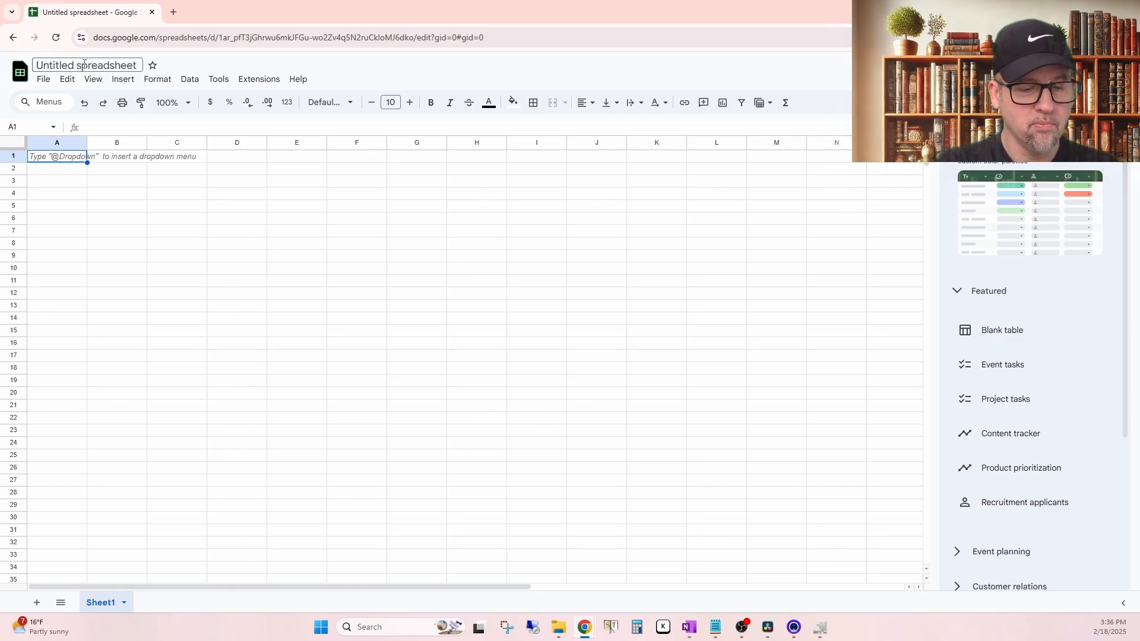
{"action": "type", "text": "Portfolion"}
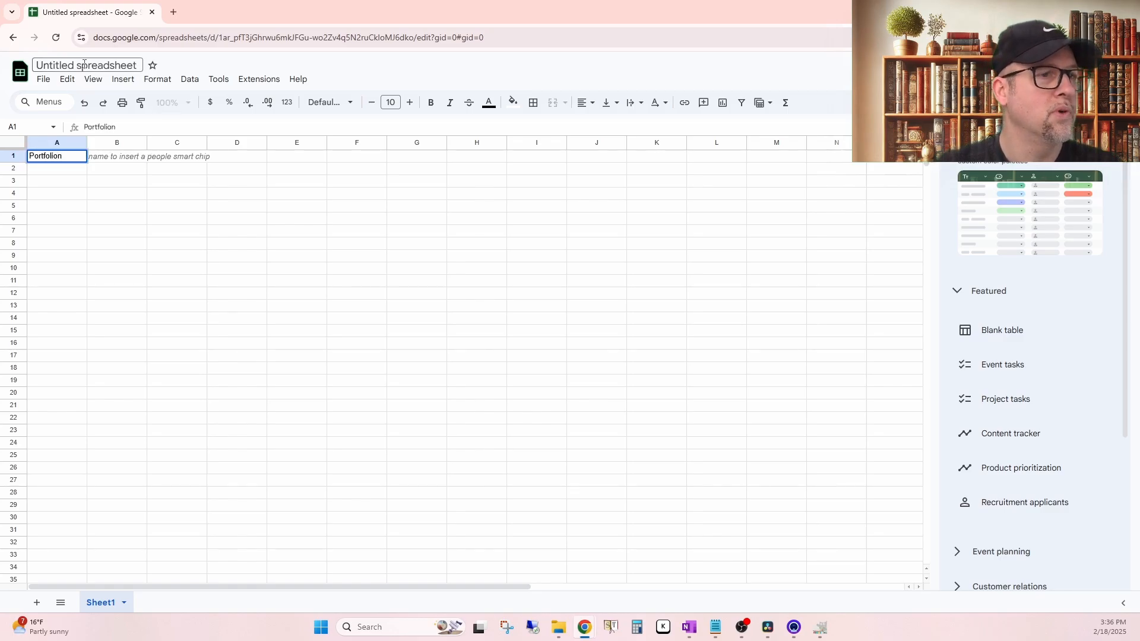
{"action": "key", "text": "ctrl+a"}
{"action": "key", "text": "ctrl+c"}
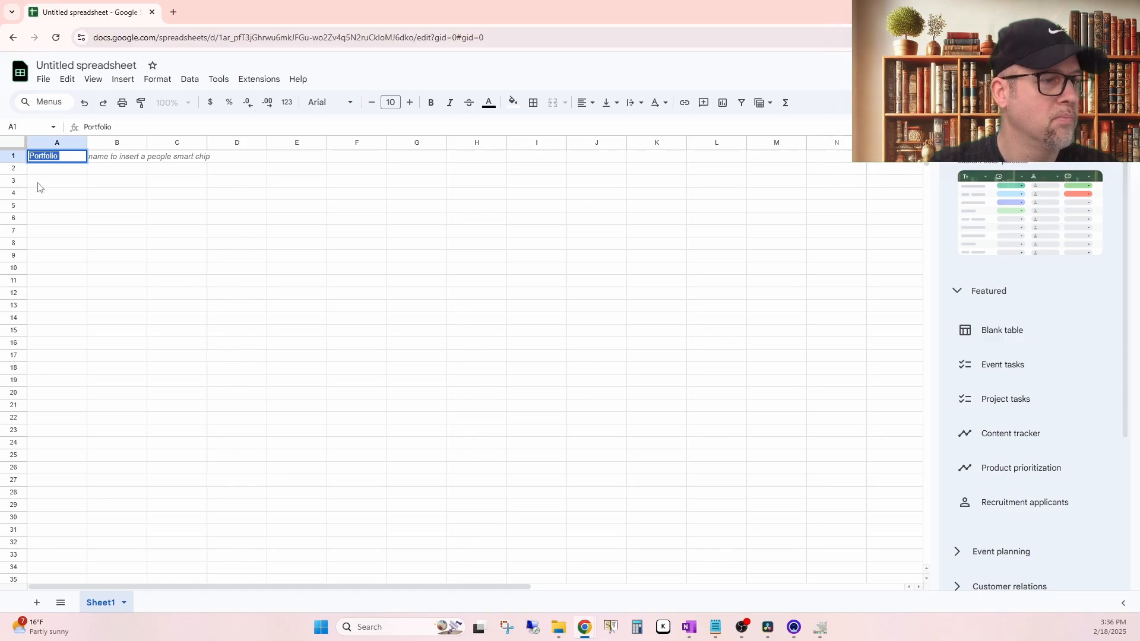
{"action": "left_click", "coordinate": [70, 65]}
{"action": "key", "text": "ctrl+v"}
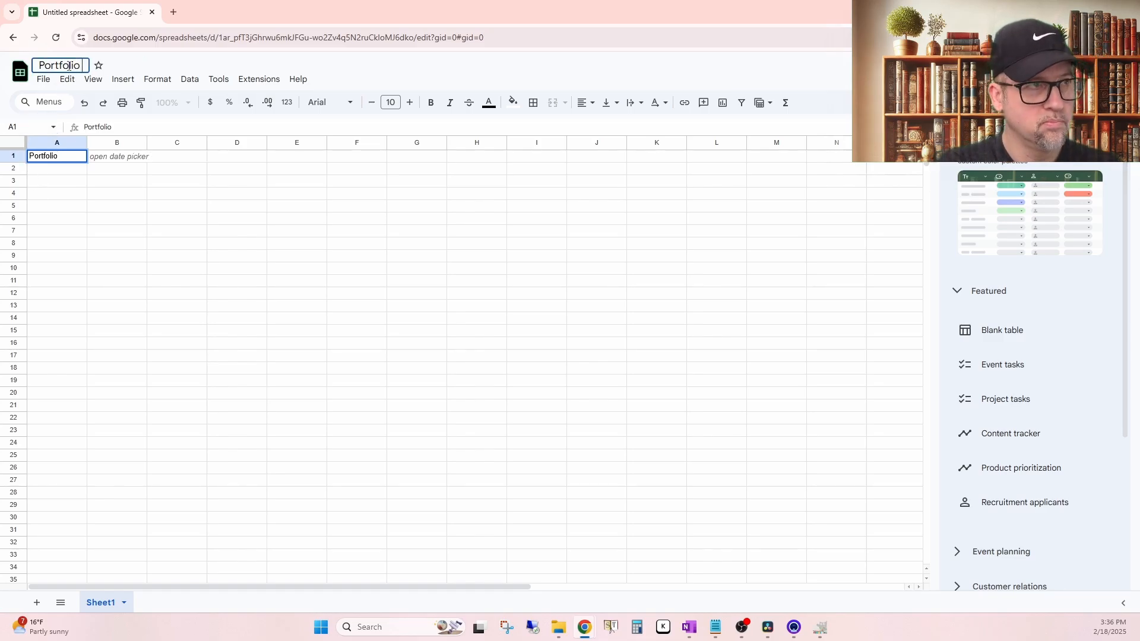
{"action": "type", "text": "Rebalance"}
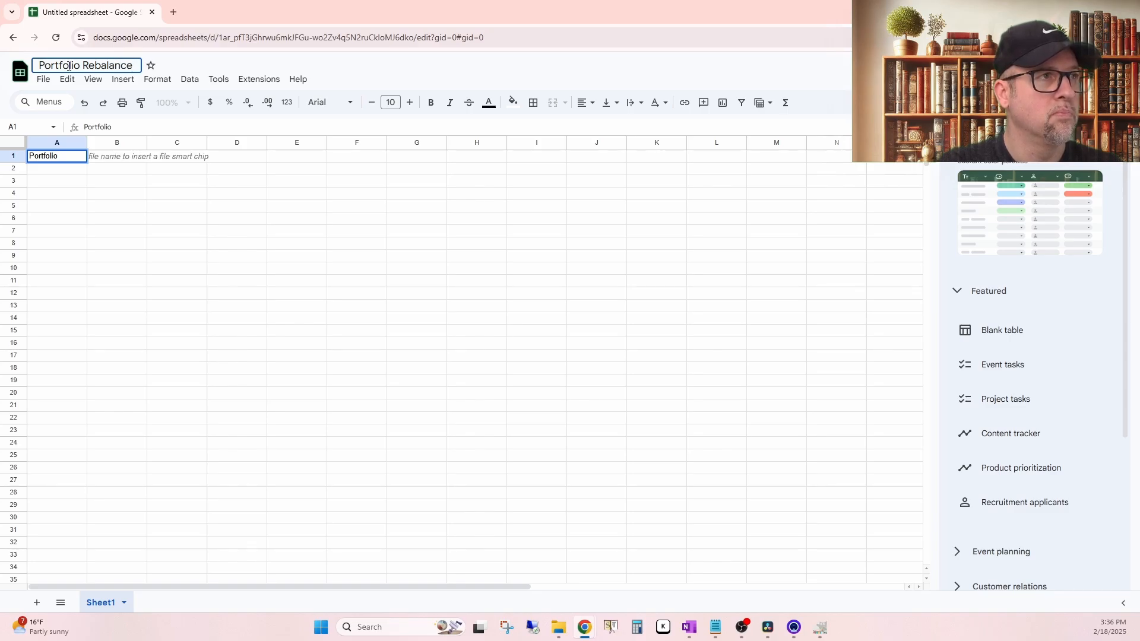
{"action": "key", "text": "Return"}
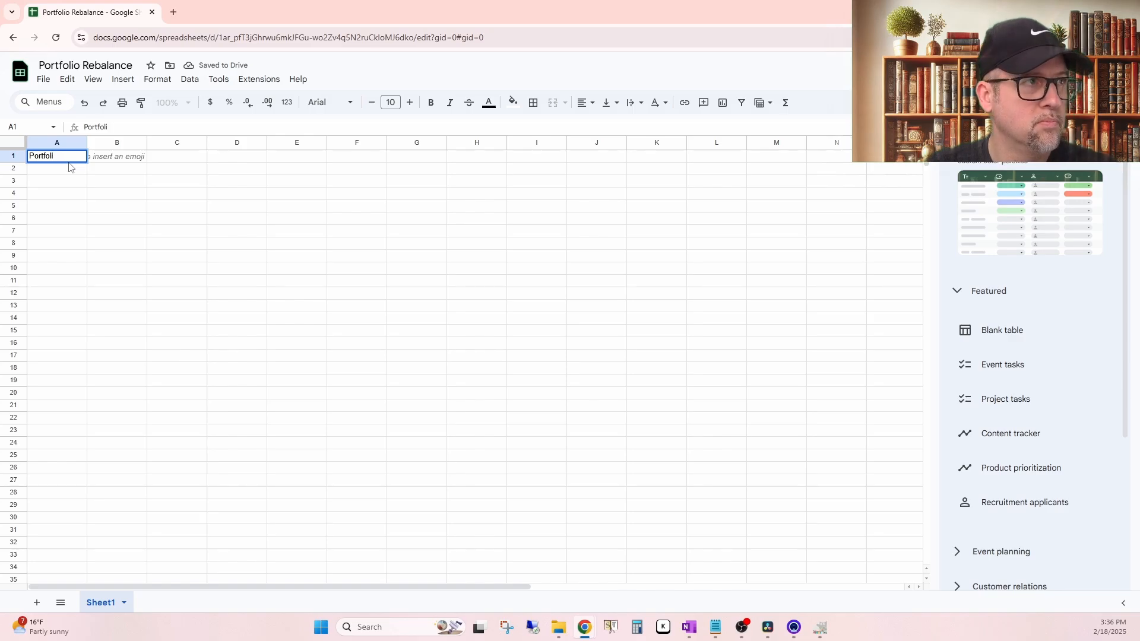
Step: Clear the stray "Portfolio" text from cell A1
{"action": "key", "text": "BackSpace"}
{"action": "key", "text": "BackSpace"}
{"action": "key", "text": "BackSpace"}
{"action": "key", "text": "BackSpace"}
{"action": "key", "text": "BackSpace"}
{"action": "key", "text": "BackSpace"}
{"action": "key", "text": "BackSpace"}
{"action": "key", "text": "BackSpace"}
{"action": "key", "text": "Return"}
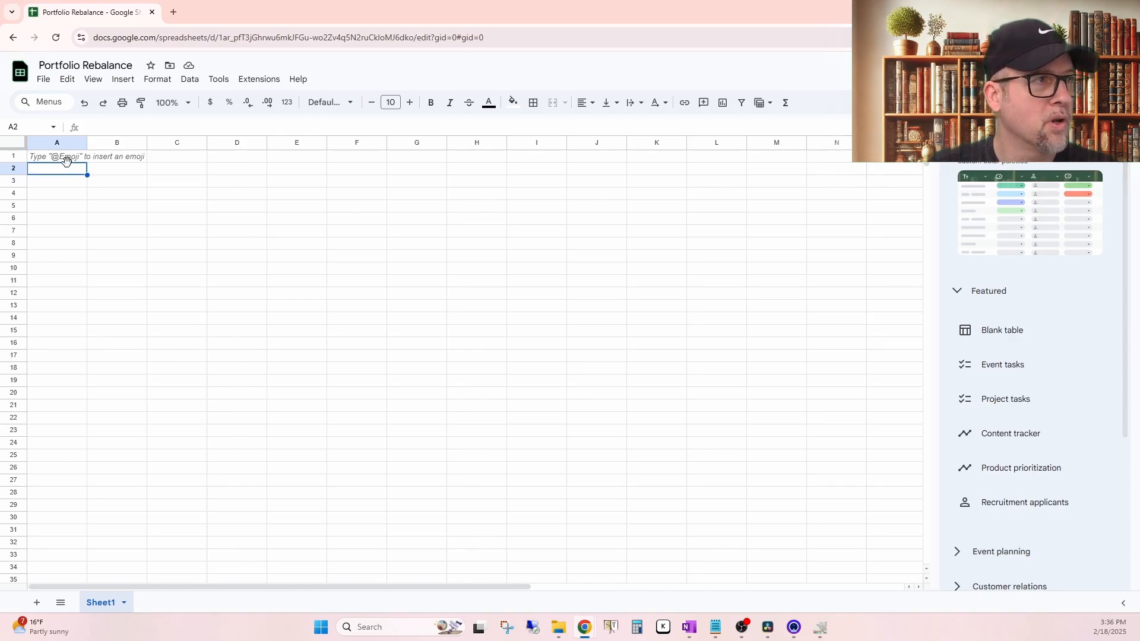
Step: Enter the header "Name of stock or ETF" in cell A2
{"action": "left_click", "coordinate": [65, 159]}
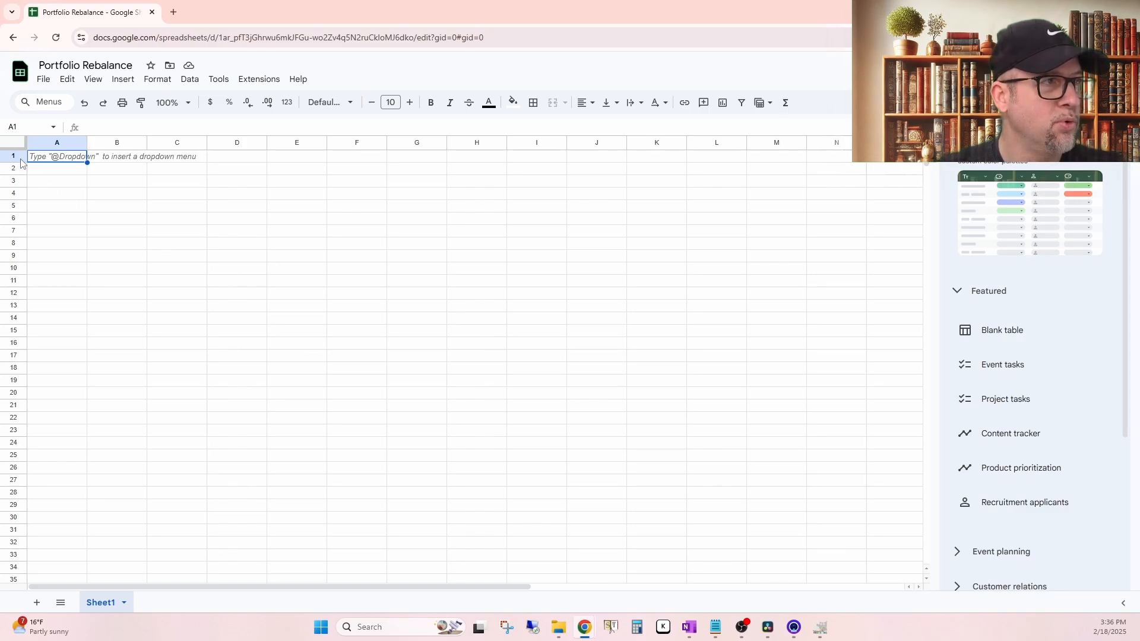
{"action": "left_click", "coordinate": [64, 172]}
{"action": "type", "text": "Name of"}
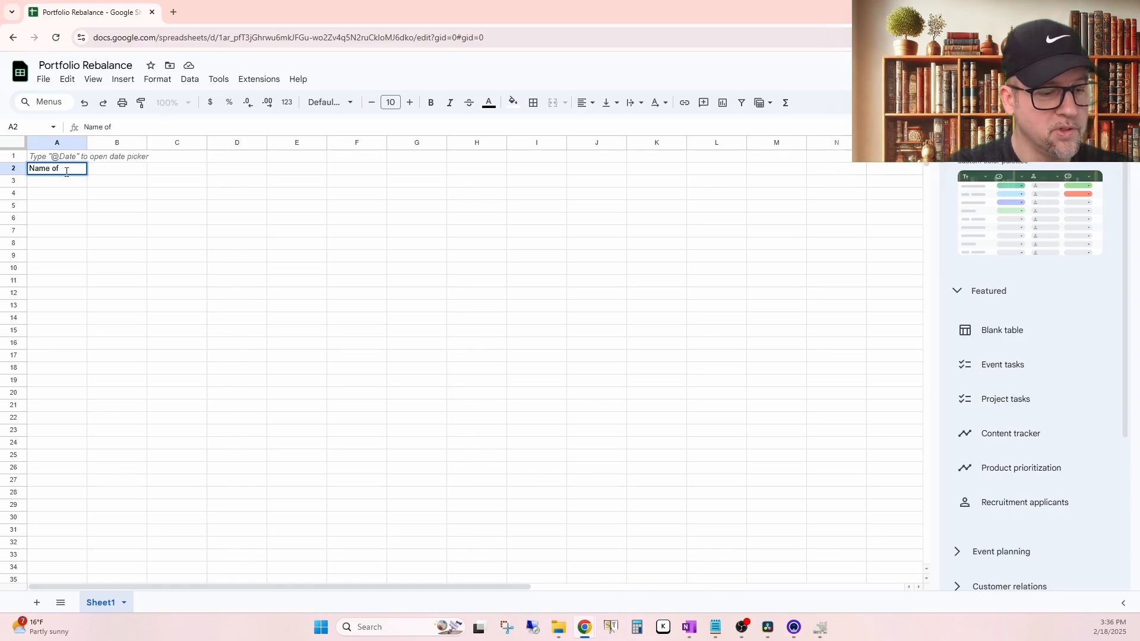
{"action": "type", "text": " stock"}
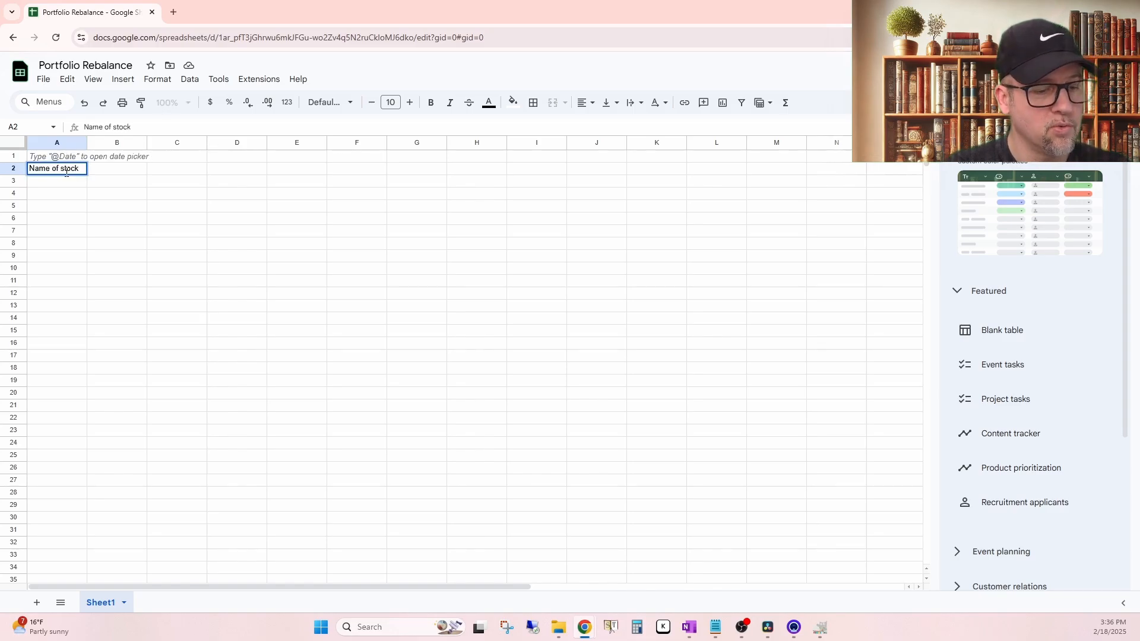
{"action": "type", "text": " or ETF"}
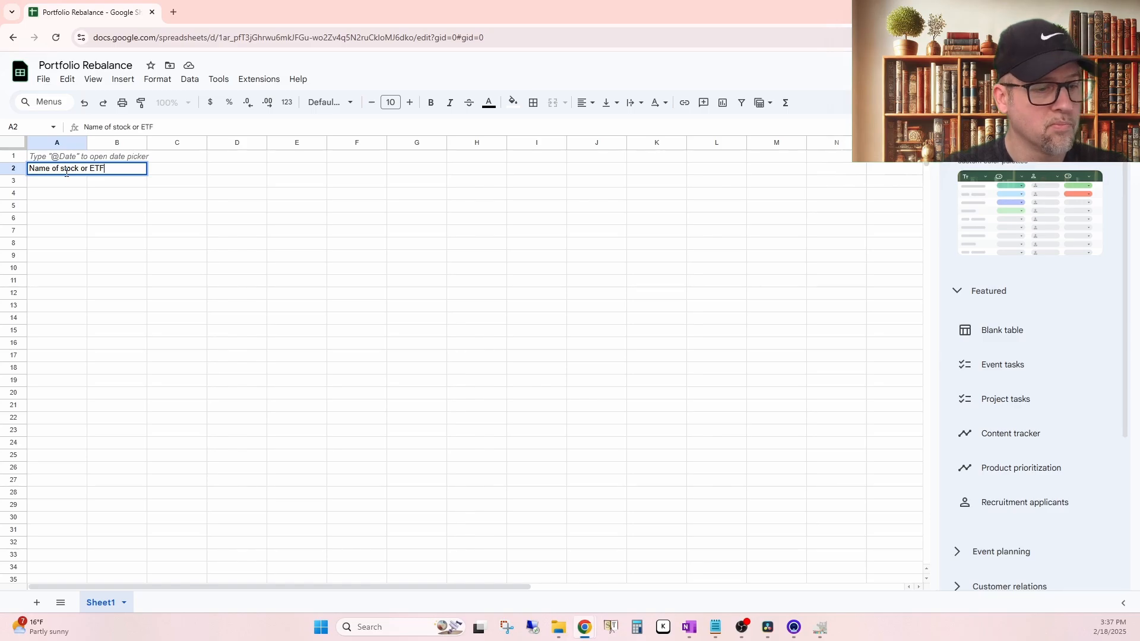
{"action": "key", "text": "Return"}
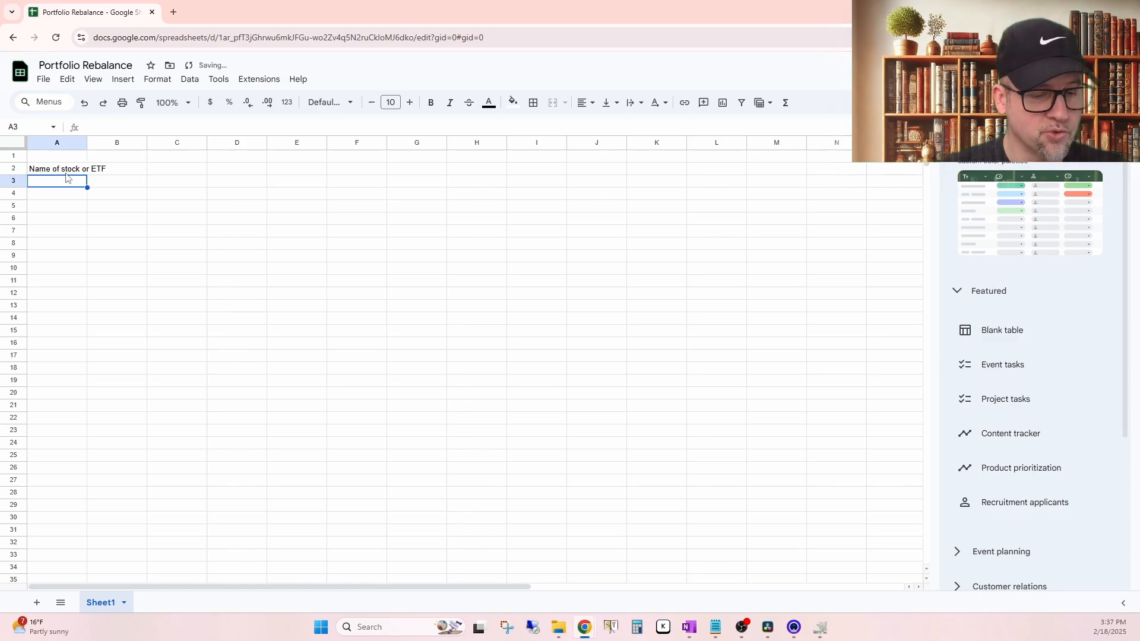
Step: Enter the ticker VTI in cell A3 below the header
{"action": "type", "text": "V"}
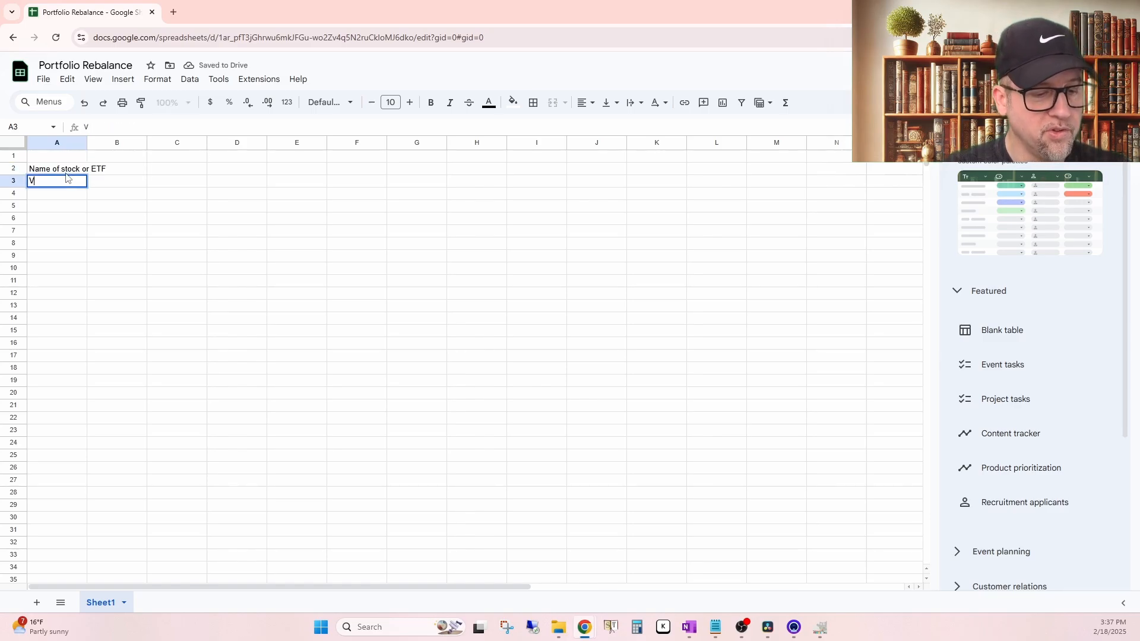
{"action": "type", "text": "T"}
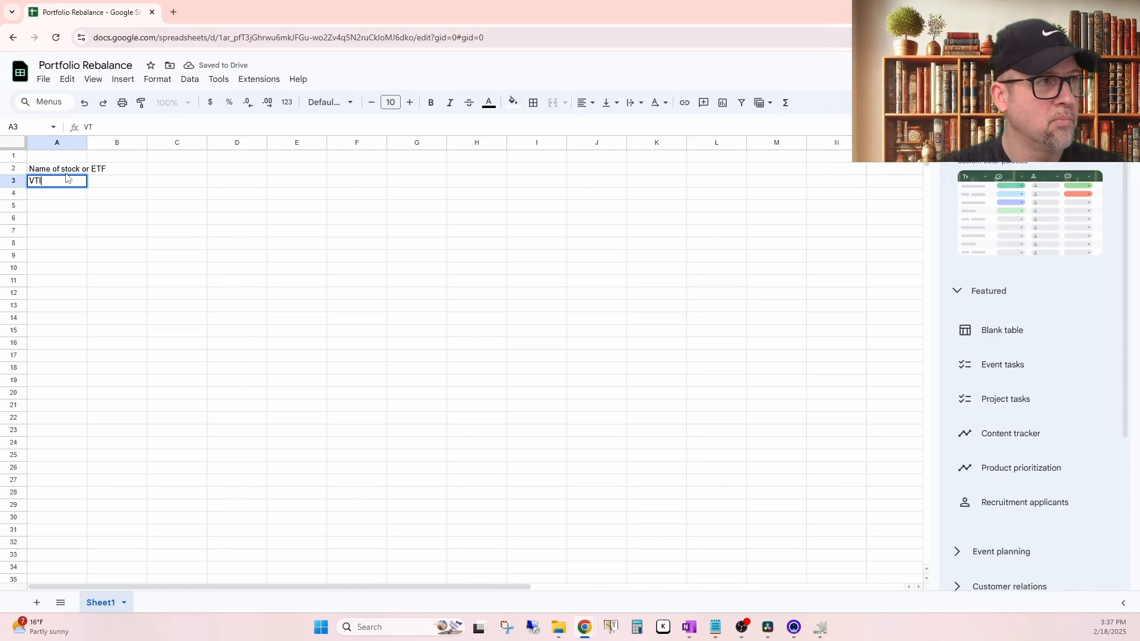
{"action": "type", "text": "I"}
{"action": "key", "text": "Tab"}
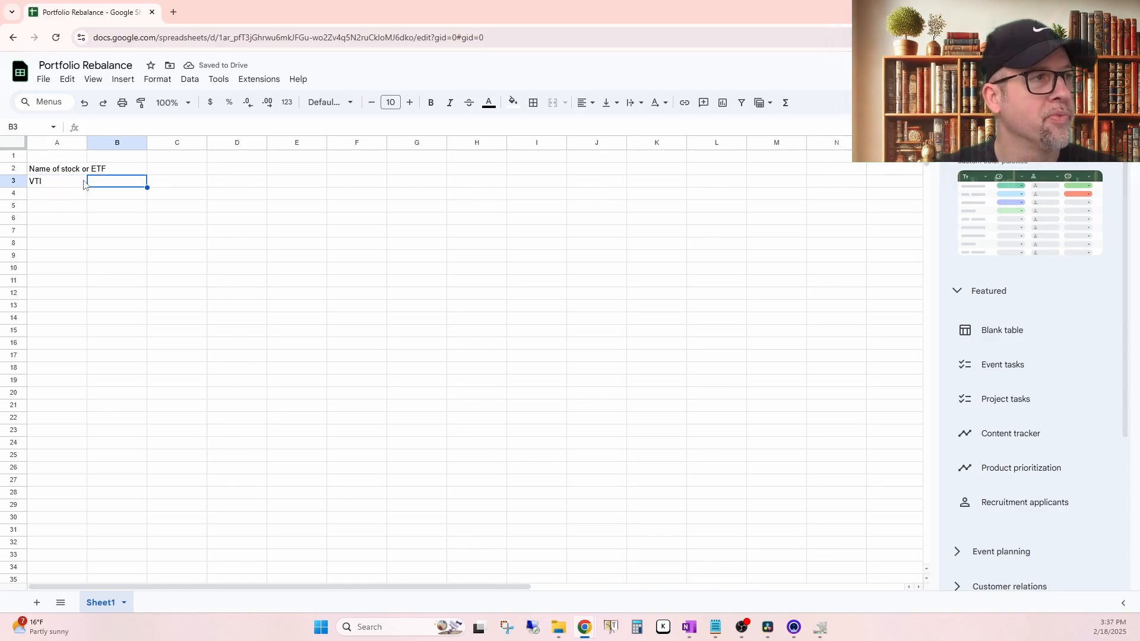
{"action": "right_click", "coordinate": [122, 187]}
{"action": "mouse_move", "coordinate": [224, 216]}
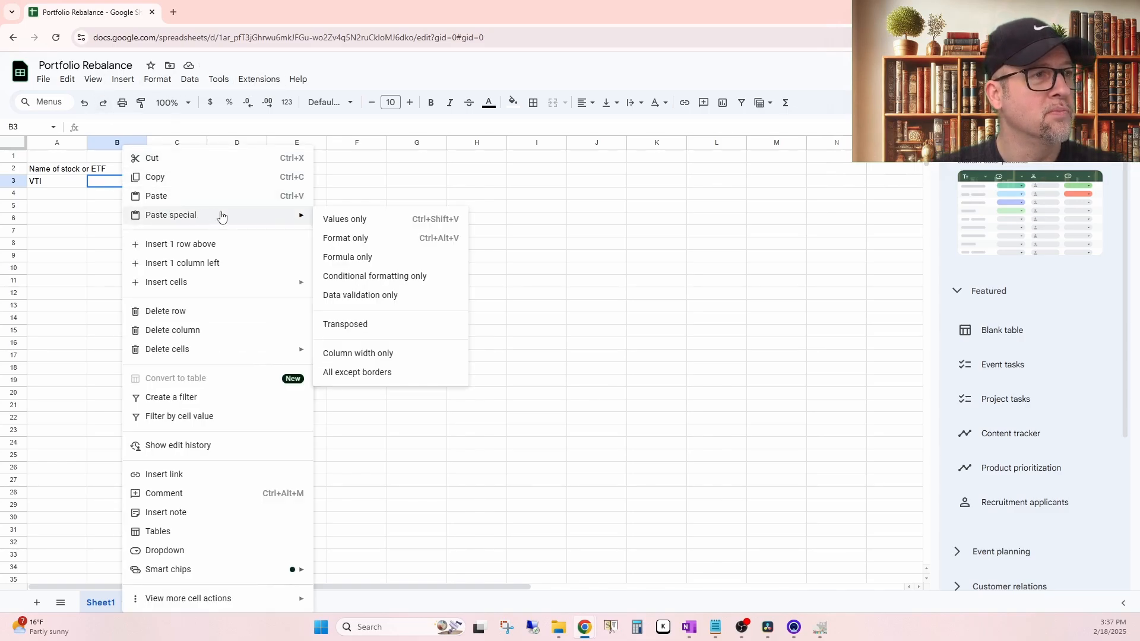
{"action": "left_click", "coordinate": [240, 196]}
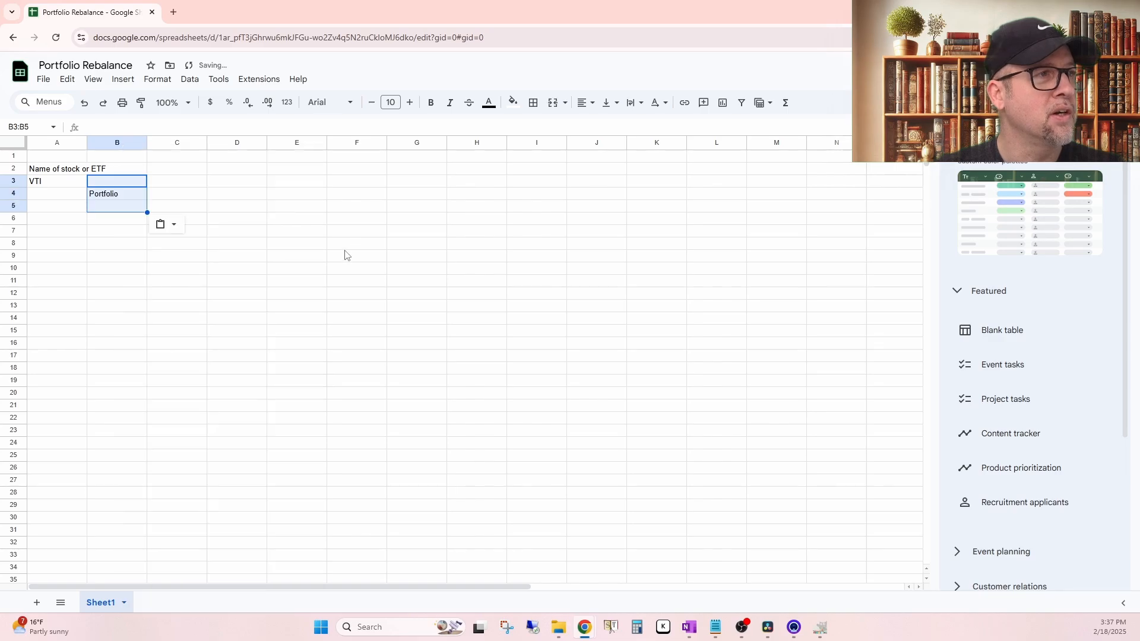
{"action": "left_click", "coordinate": [350, 247]}
{"action": "key", "text": "ctrl+z"}
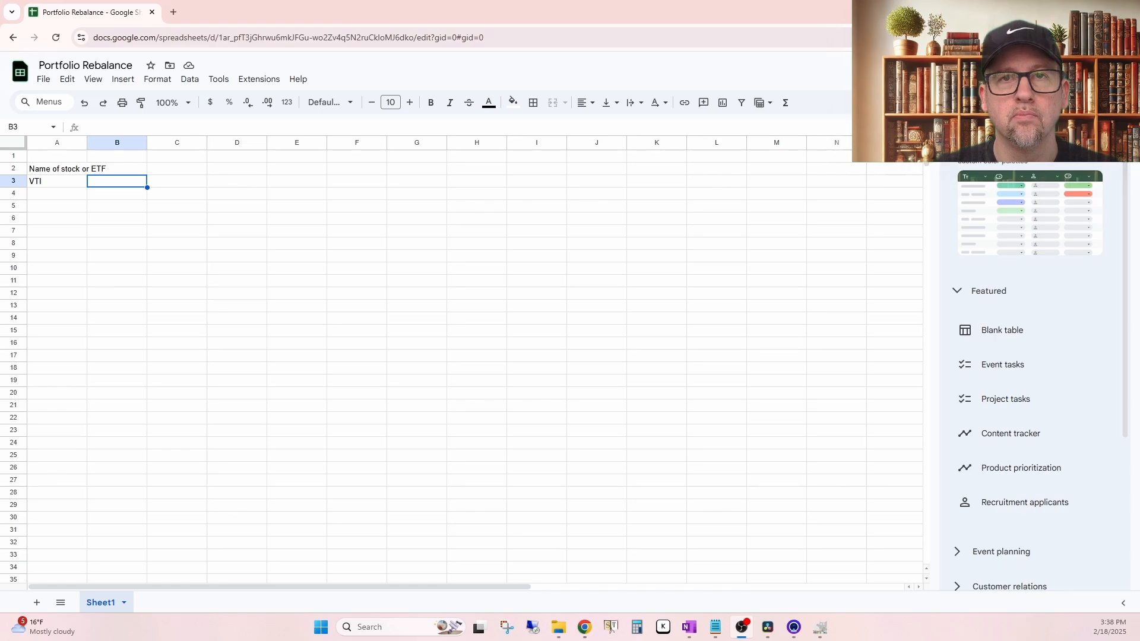
Step: Put the formula =GOOGLEFINANCE(A3 , "name") in cell B3 and widen column B to fit the full fund name
{"action": "left_click", "coordinate": [143, 229]}
{"action": "left_click", "coordinate": [124, 185]}
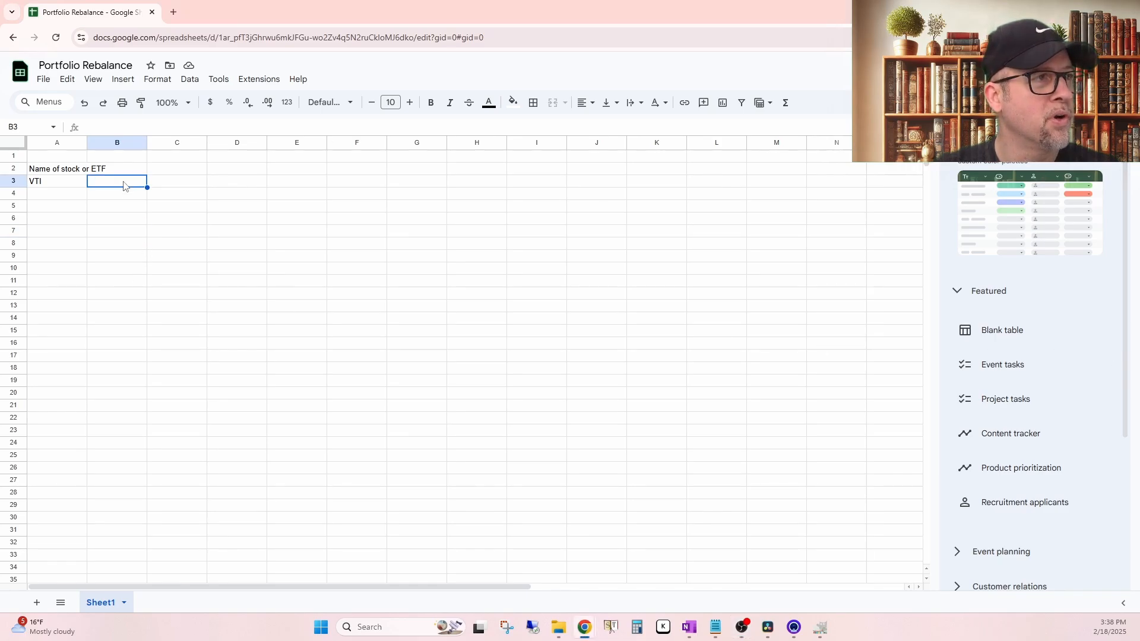
{"action": "type", "text": "=GOOGLEFINANCE(A2 , \"name\")"}
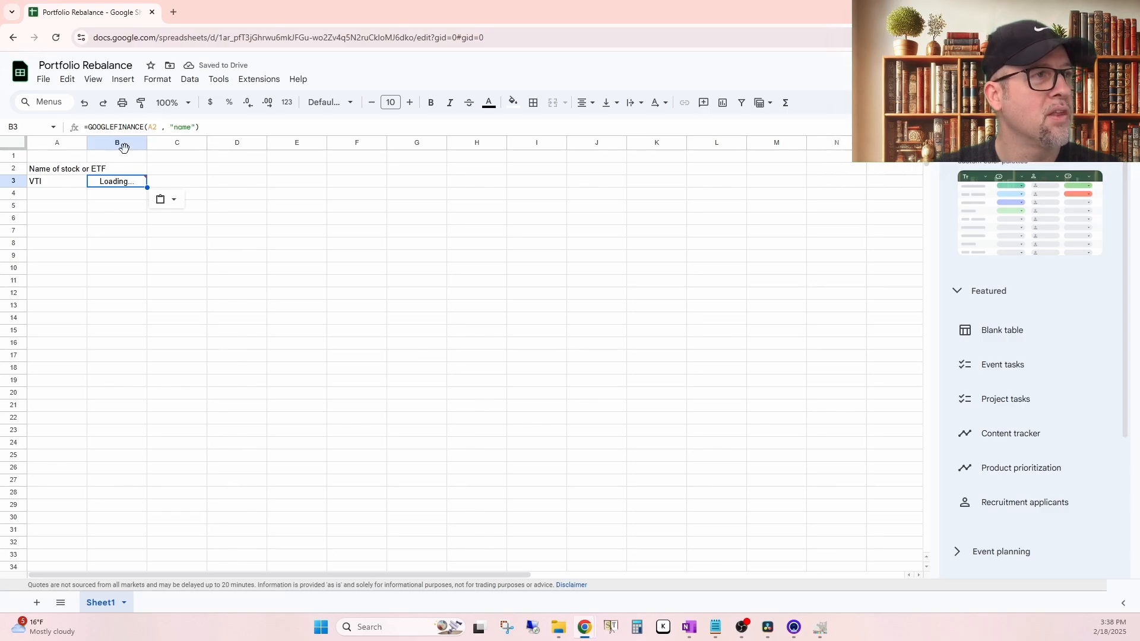
{"action": "left_click", "coordinate": [149, 127]}
{"action": "key", "text": "BackSpace"}
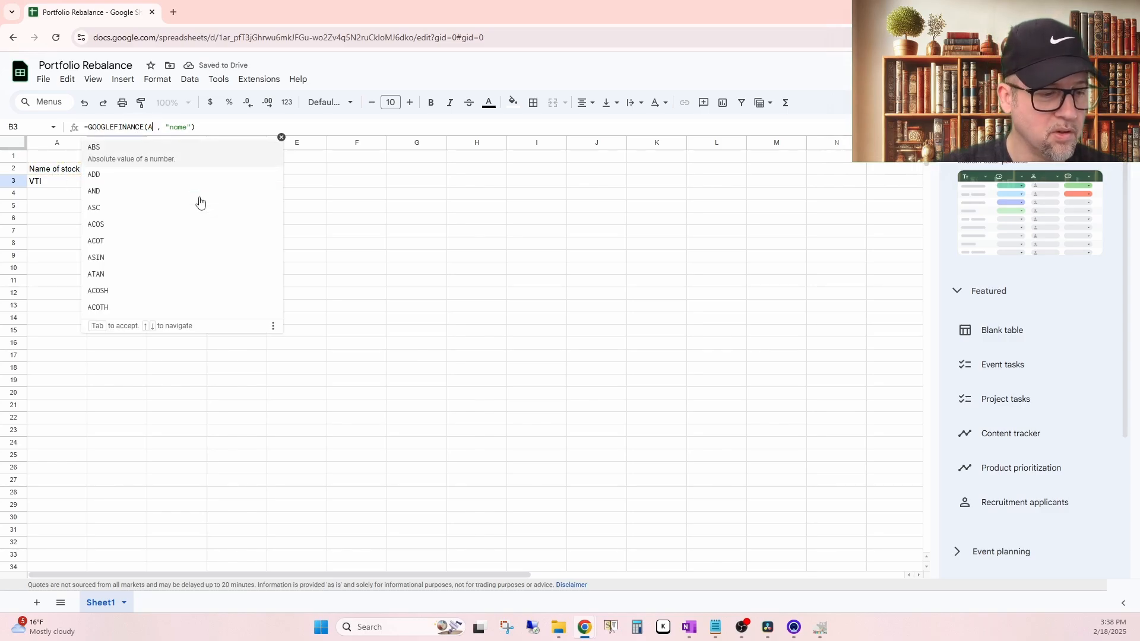
{"action": "type", "text": "3"}
{"action": "key", "text": "Return"}
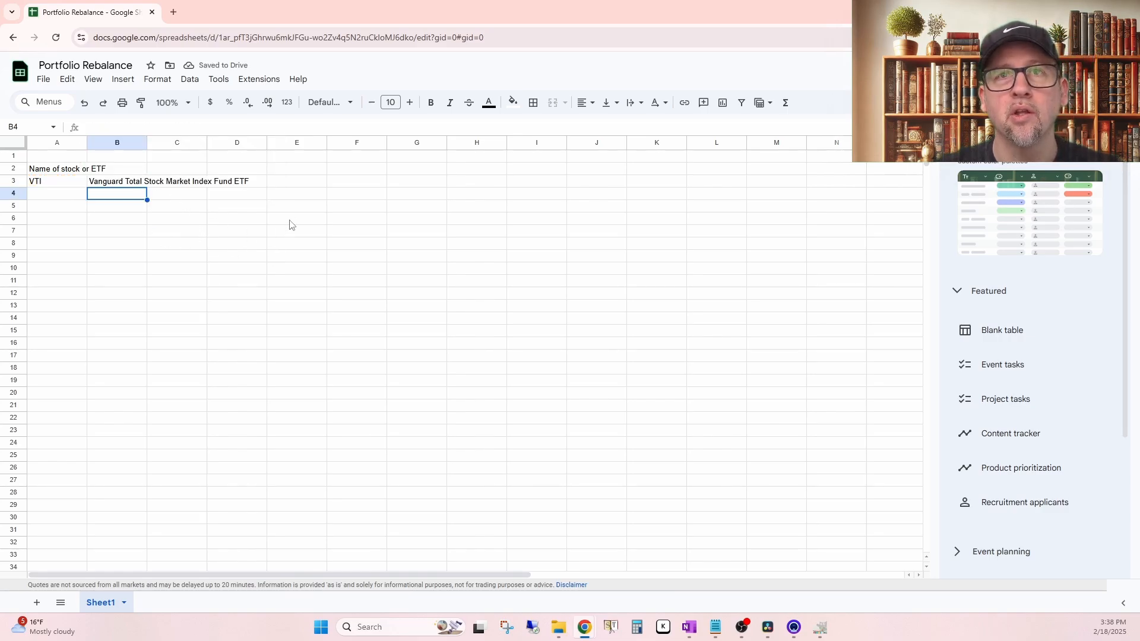
{"action": "left_click", "coordinate": [128, 184]}
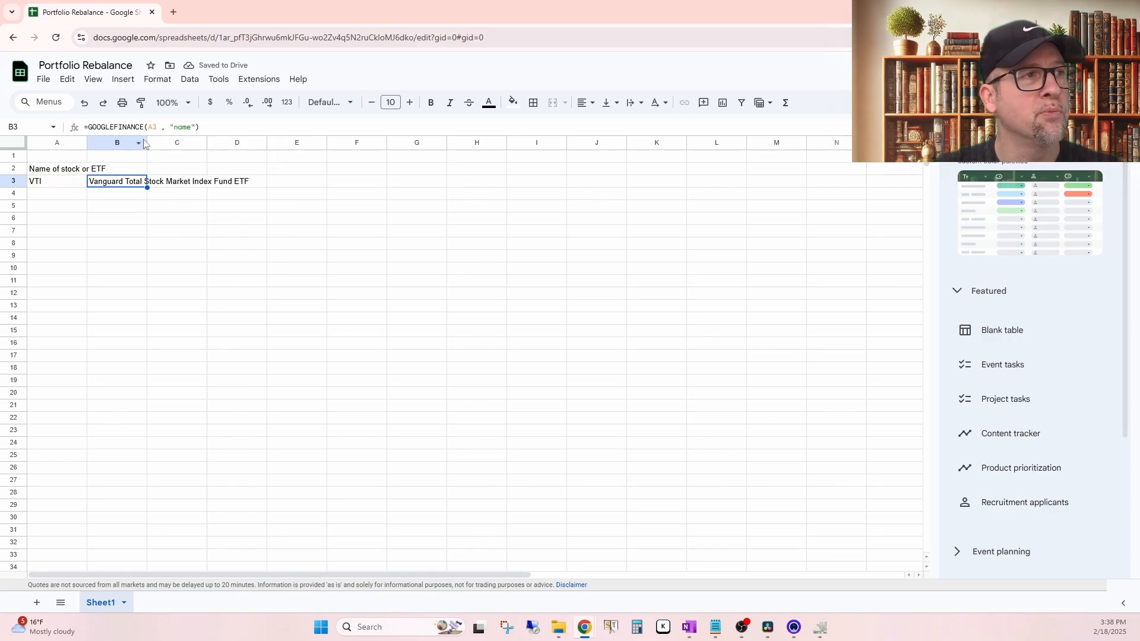
{"action": "left_click_drag", "start_coordinate": [147, 142], "coordinate": [259, 143]}
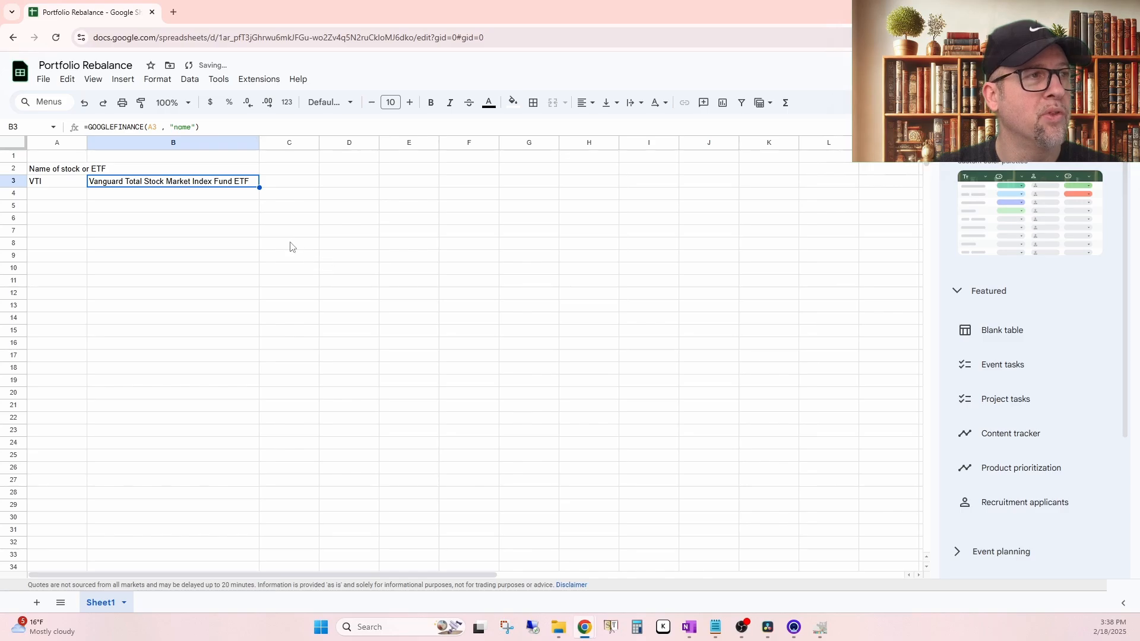
Step: Enter the tickers VGLT, VNQ, GLDM and VIOV in cells A4 to A7
{"action": "left_click", "coordinate": [55, 198]}
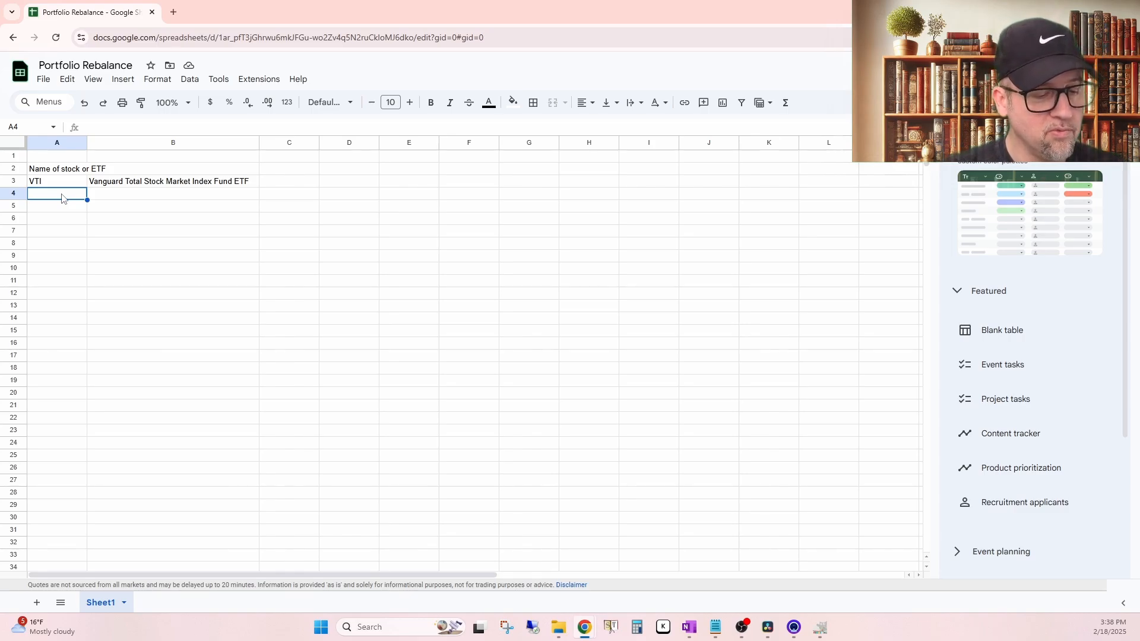
{"action": "type", "text": "VGLT"}
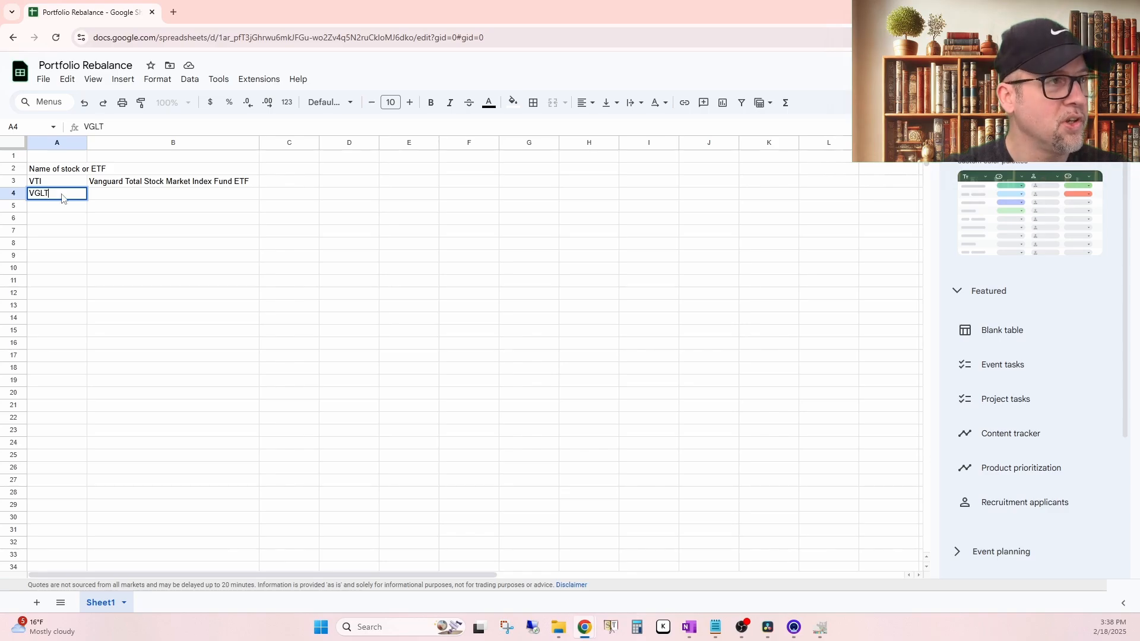
{"action": "key", "text": "Return"}
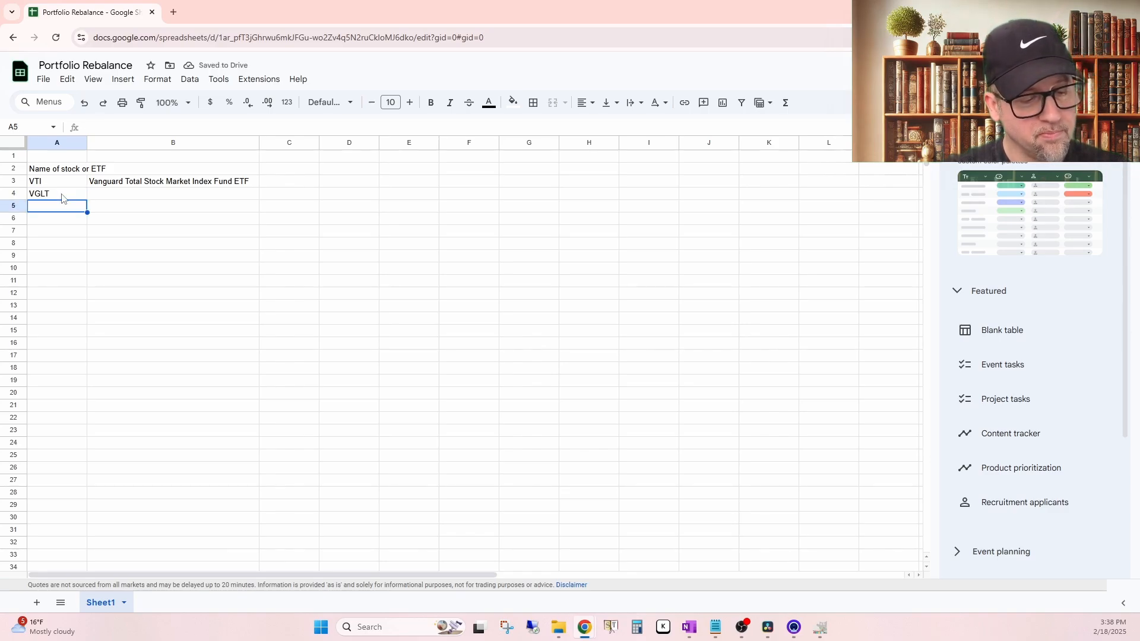
{"action": "type", "text": "V"}
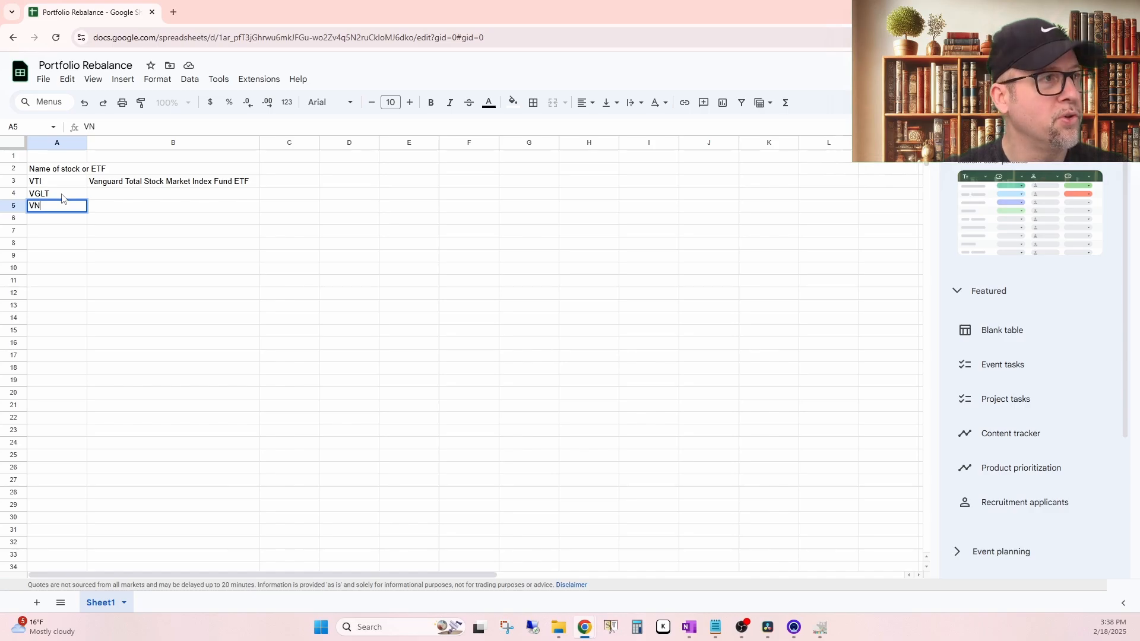
{"action": "type", "text": "N"}
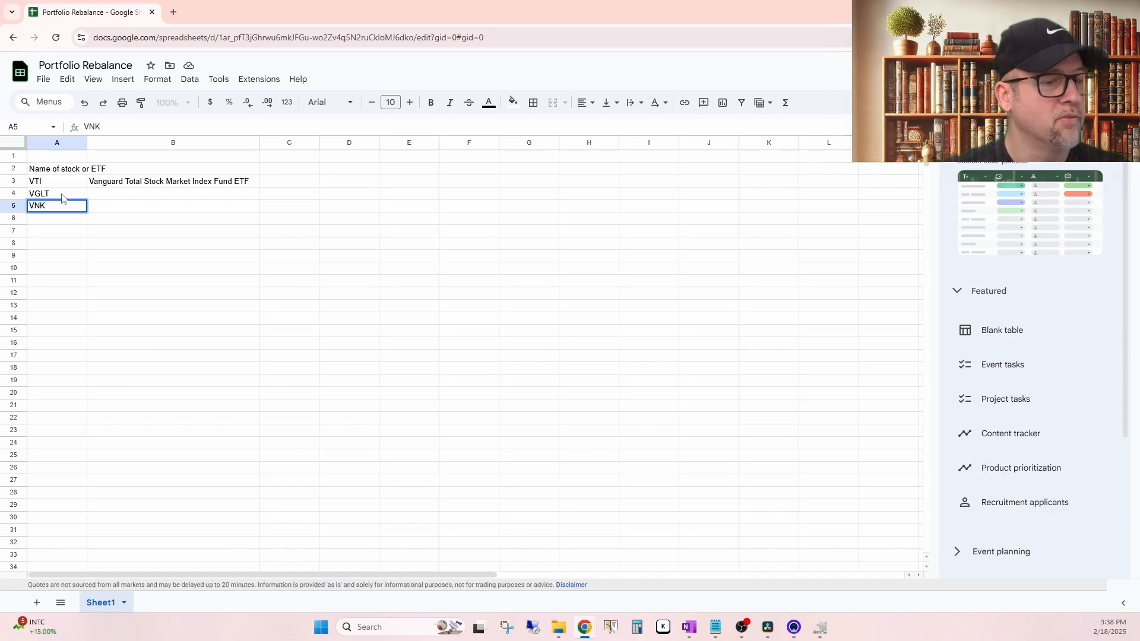
{"action": "type", "text": "Q"}
{"action": "key", "text": "Return"}
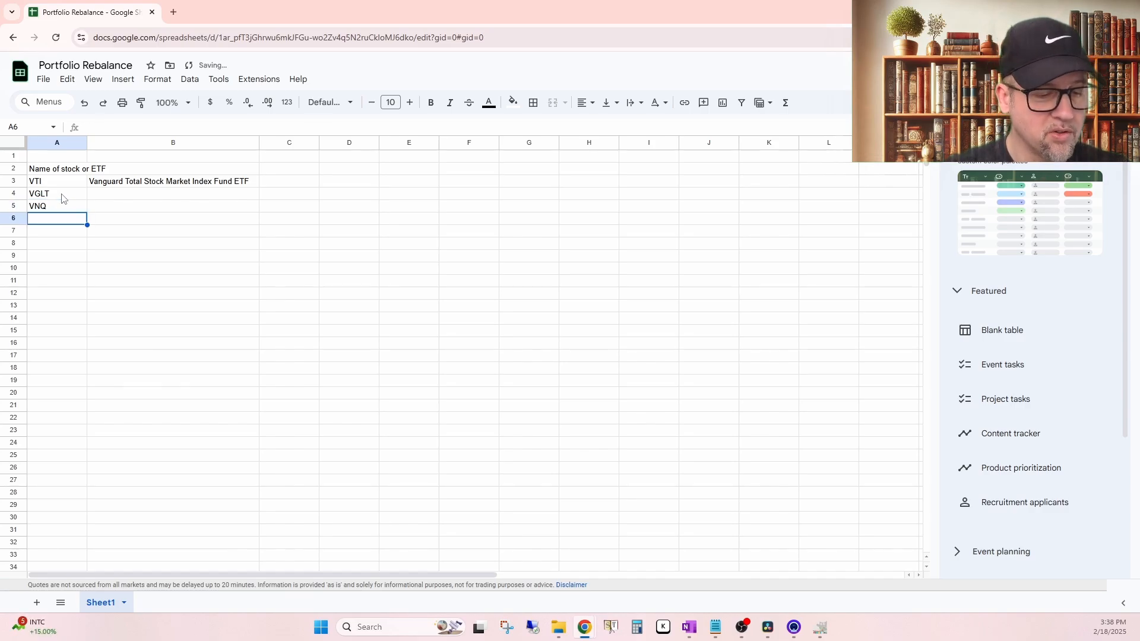
{"action": "type", "text": "GLDM"}
{"action": "key", "text": "Return"}
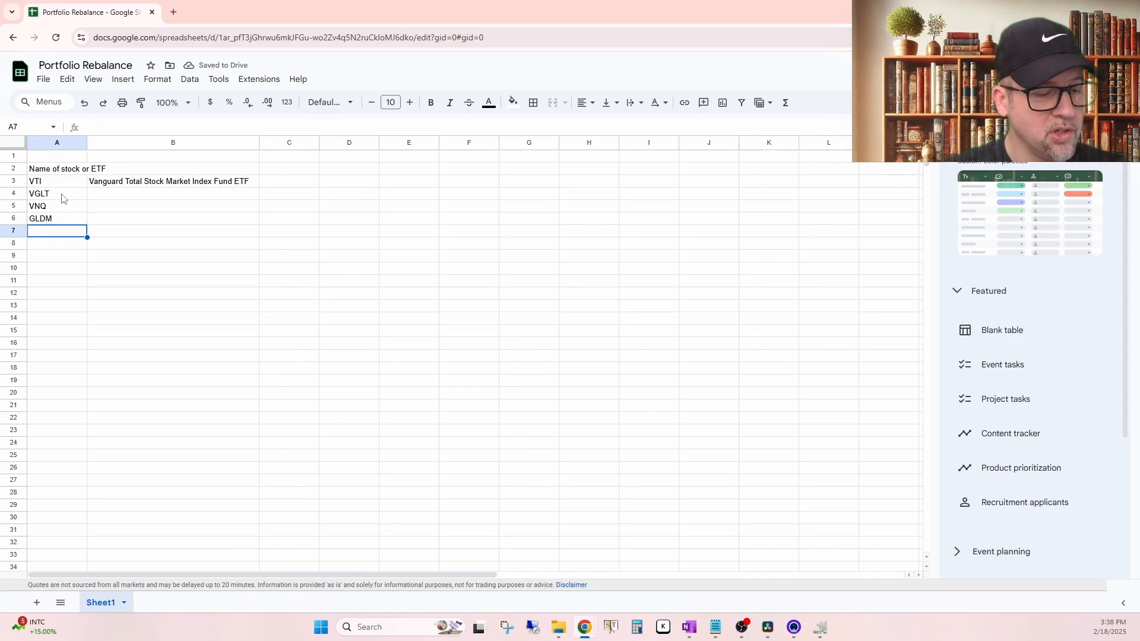
{"action": "type", "text": "VIOV"}
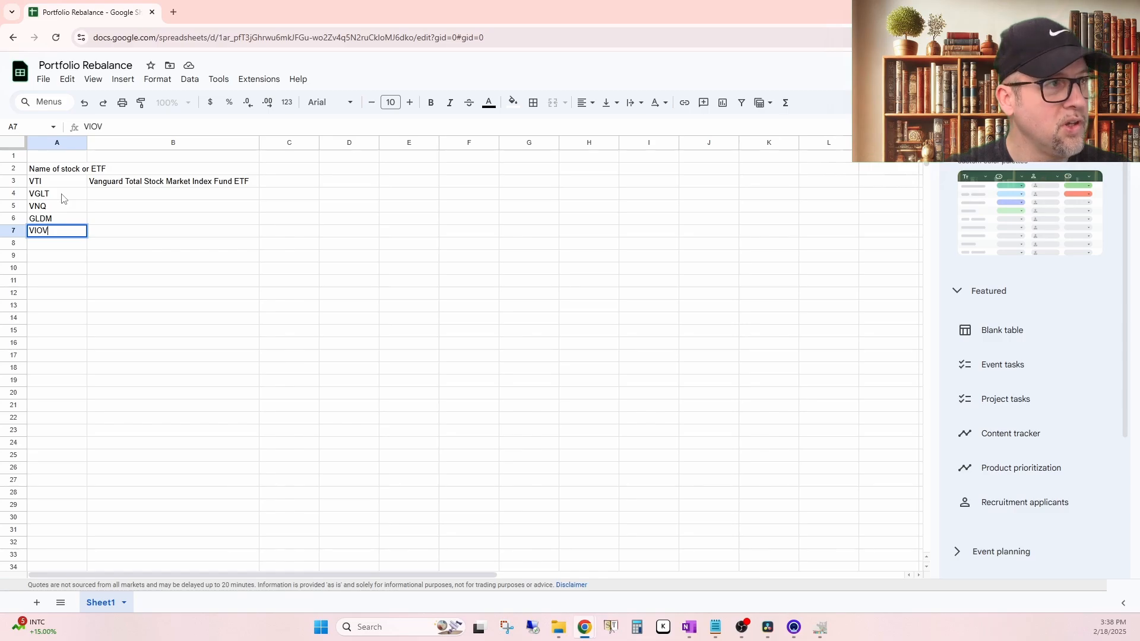
{"action": "key", "text": "Return"}
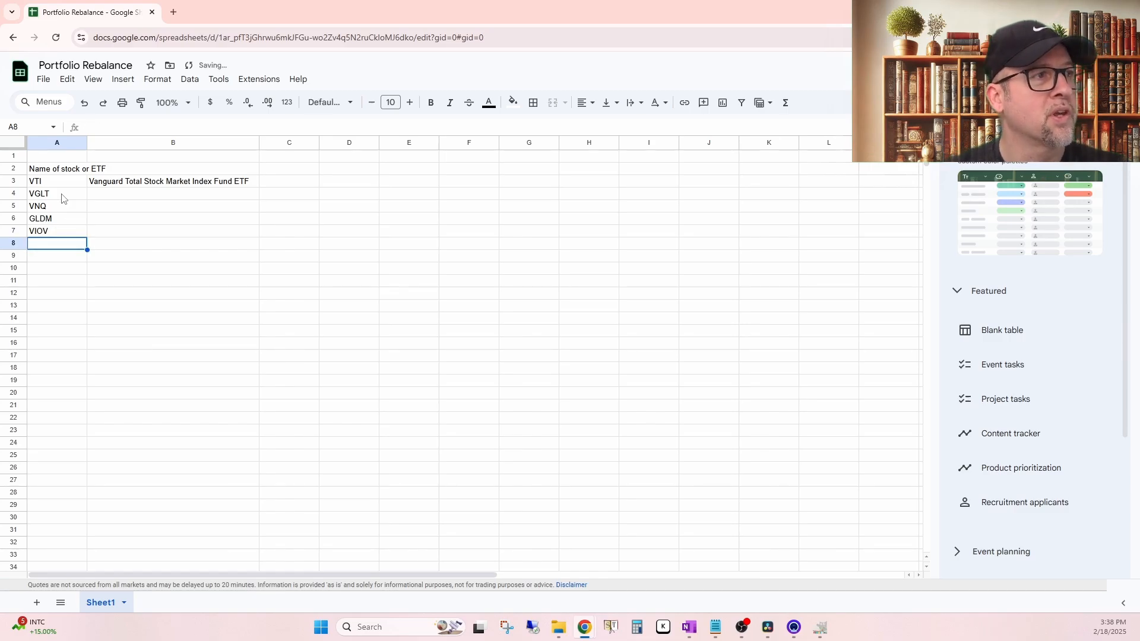
Step: Fill the fund name formula from B3 down through B7
{"action": "left_click", "coordinate": [149, 196]}
{"action": "left_click", "coordinate": [186, 181]}
{"action": "left_click_drag", "start_coordinate": [259, 186], "coordinate": [258, 235]}
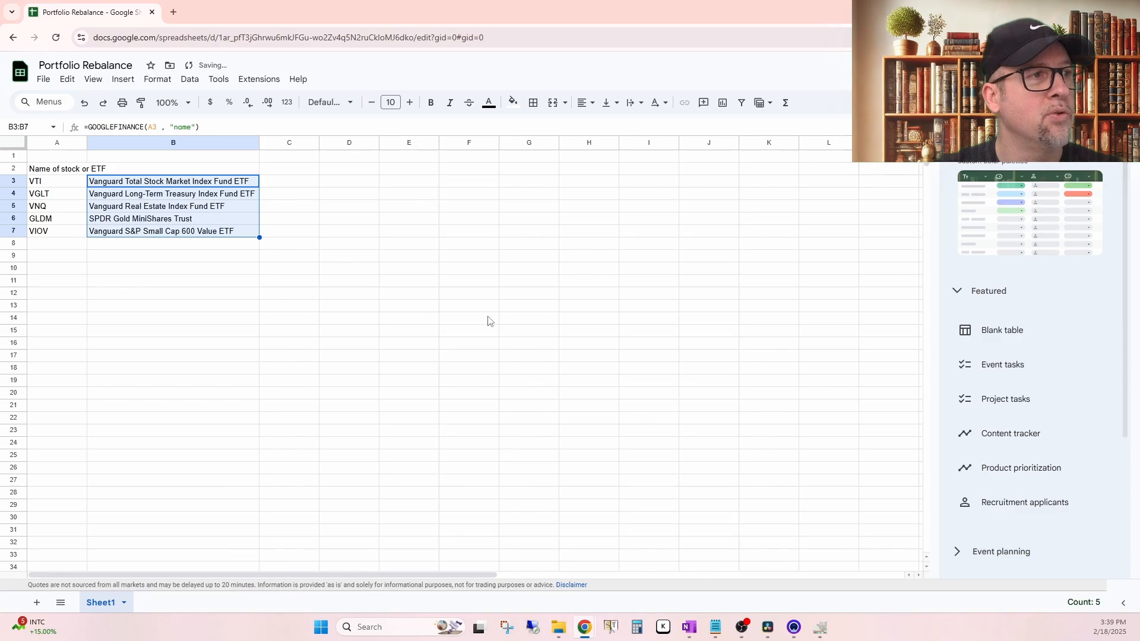
{"action": "left_click", "coordinate": [529, 324]}
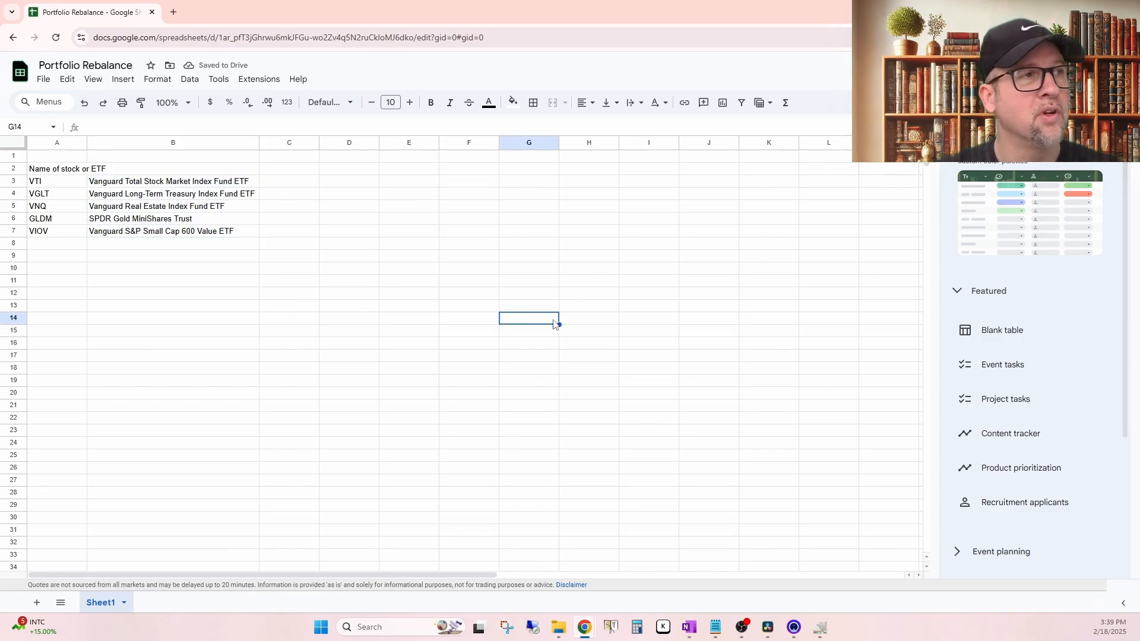
{"action": "left_click", "coordinate": [301, 186]}
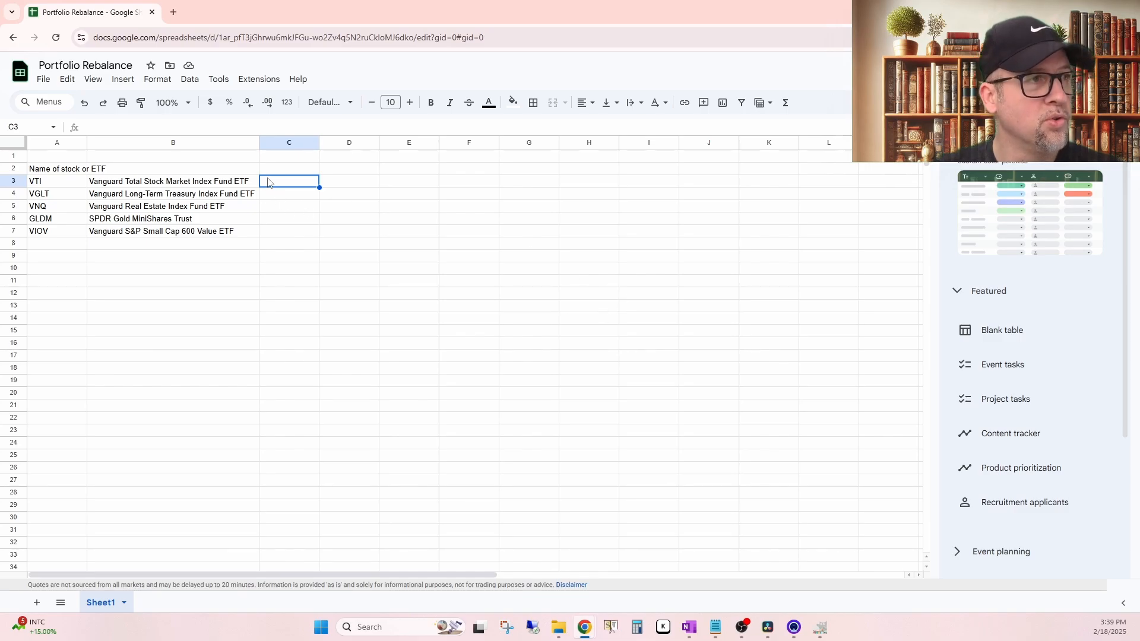
{"action": "left_click", "coordinate": [197, 184]}
{"action": "type", "text": "=GOOGLEFINANCE(A2 , \"name\")"}
{"action": "left_click", "coordinate": [288, 183]}
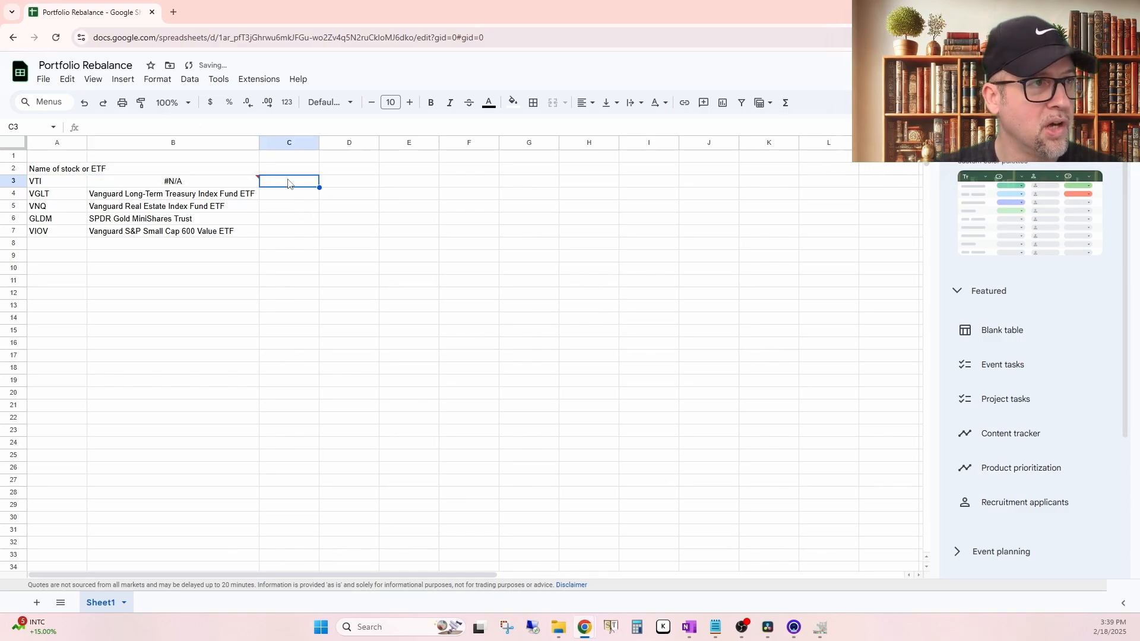
{"action": "key", "text": "ctrl+v"}
{"action": "key", "text": "ctrl+z"}
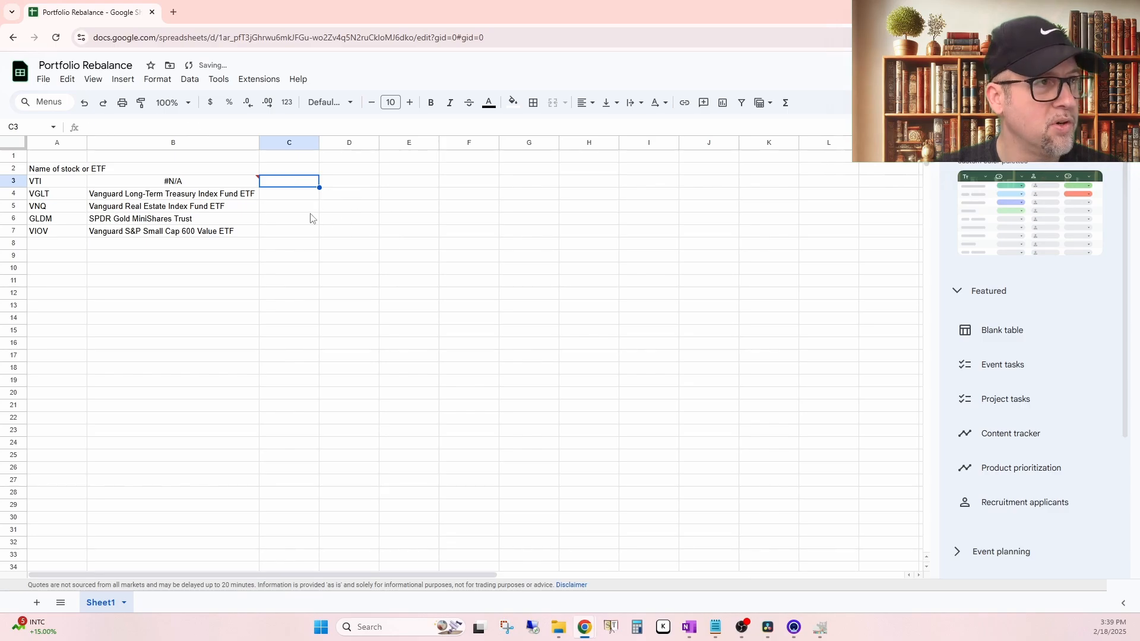
{"action": "key", "text": "ctrl+z"}
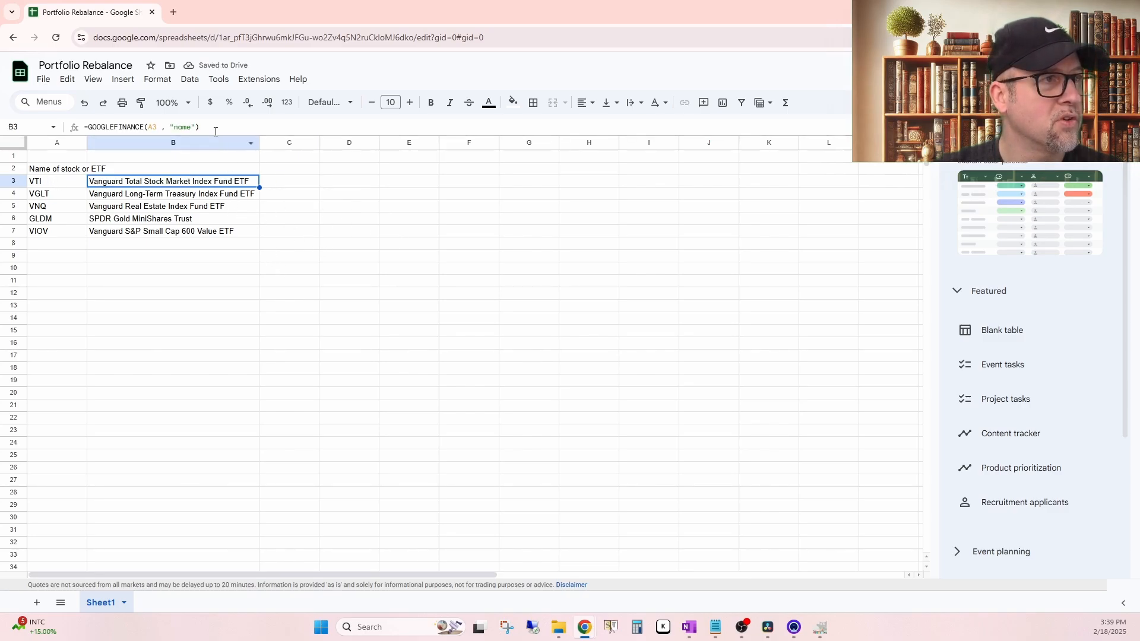
Step: Copy the fund name formula text from B3 into C3, keeping its reference to A3
{"action": "left_click_drag", "start_coordinate": [215, 130], "coordinate": [53, 132]}
{"action": "key", "text": "ctrl+c"}
{"action": "left_click", "coordinate": [294, 185]}
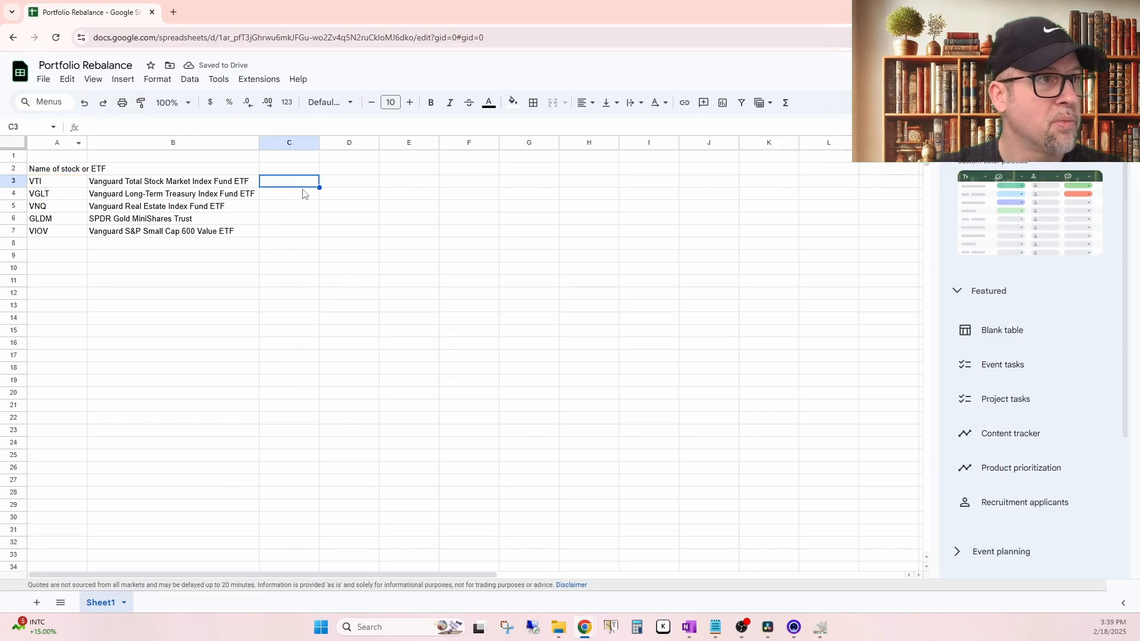
{"action": "key", "text": "ctrl+v"}
Step: Try "COST" as the attribute in the GOOGLEFINANCE formula in C3
{"action": "left_click", "coordinate": [184, 127]}
{"action": "left_click_drag", "start_coordinate": [177, 128], "coordinate": [189, 127]}
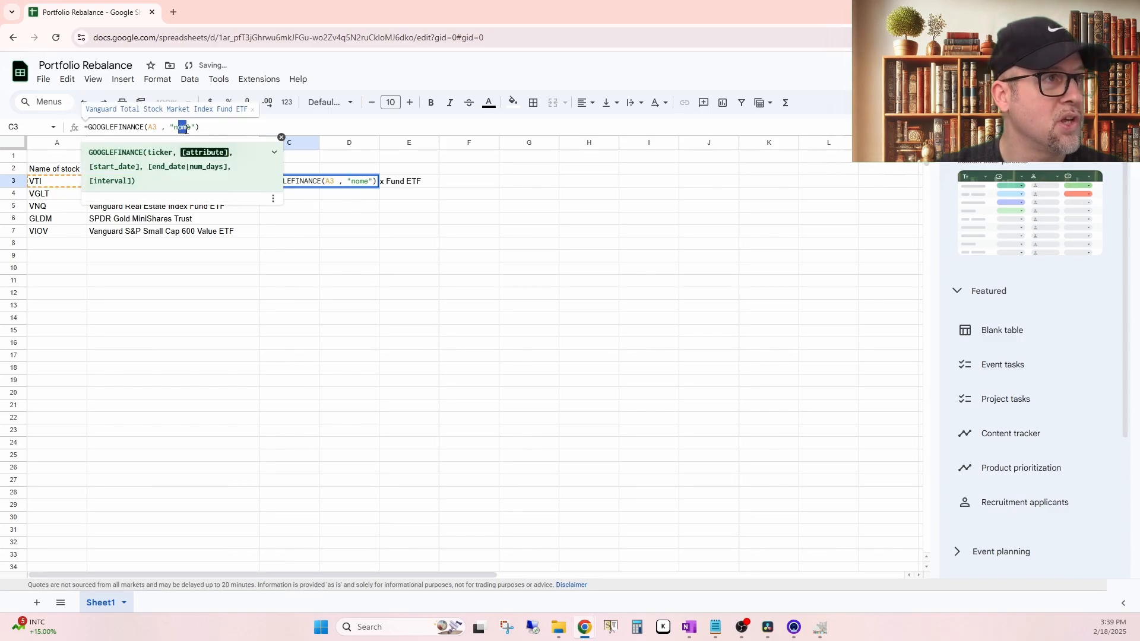
{"action": "key", "text": "BackSpace"}
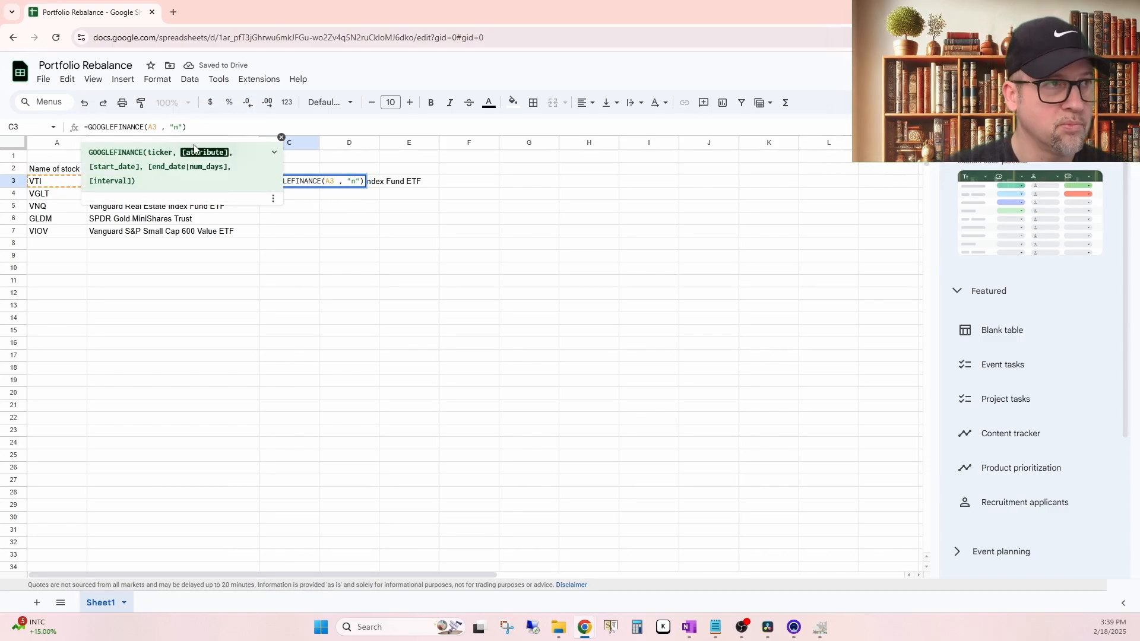
{"action": "key", "text": "BackSpace"}
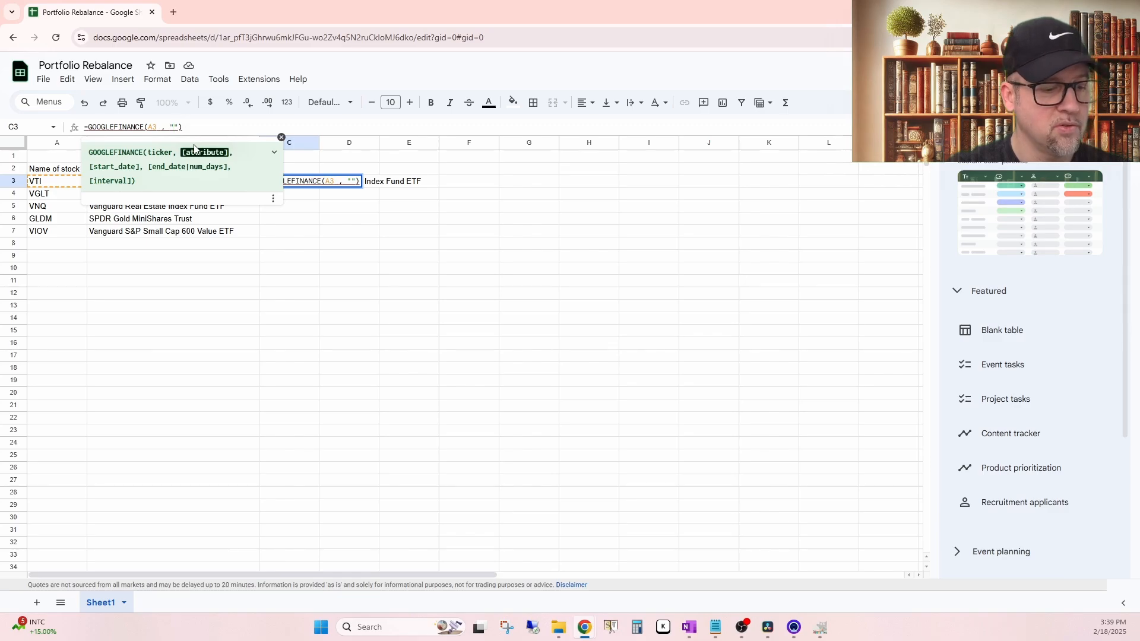
{"action": "key", "text": "Return"}
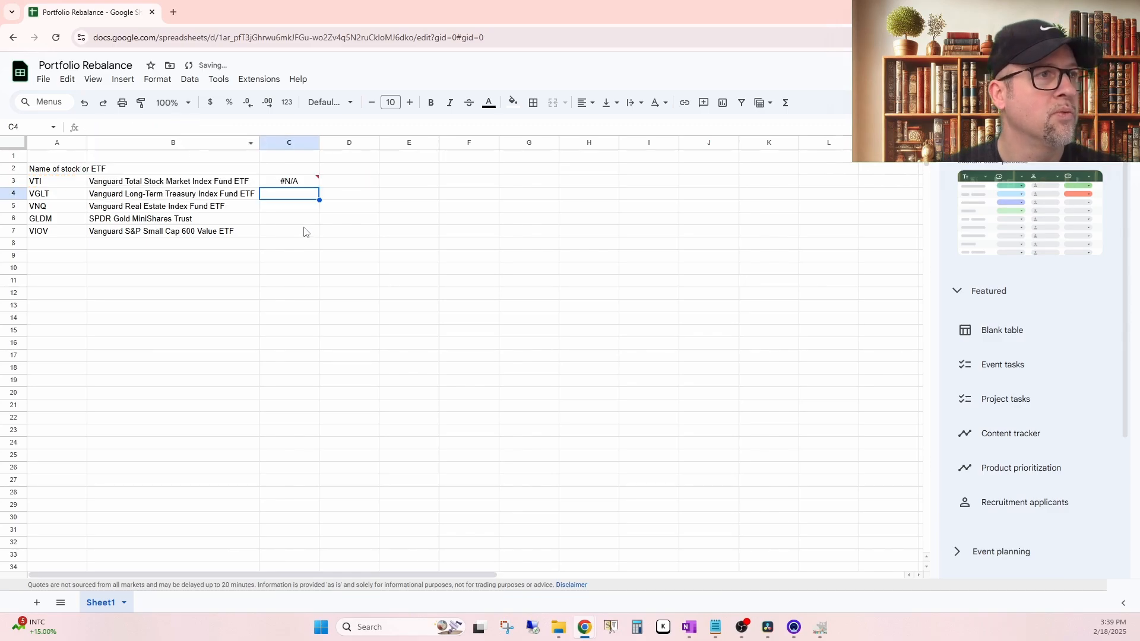
Step: Change the attribute in C3's formula so it reads =GOOGLEFINANCE(A3 , "PRICE")
{"action": "left_click", "coordinate": [305, 184]}
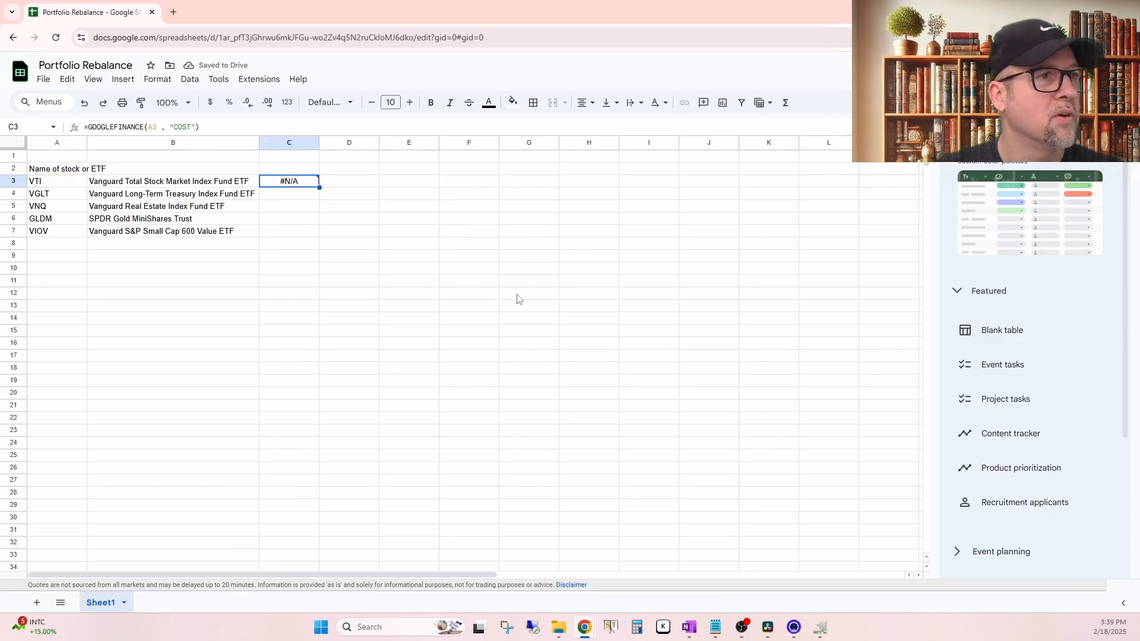
{"action": "left_click", "coordinate": [177, 127]}
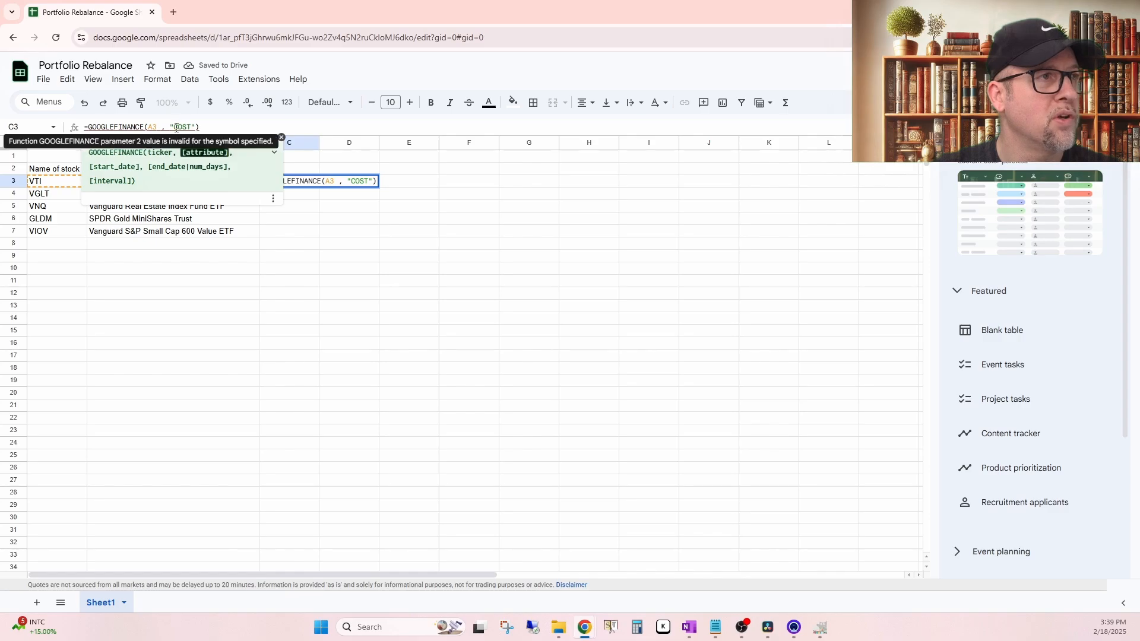
{"action": "key", "text": "BackSpace"}
{"action": "key", "text": "BackSpace"}
{"action": "key", "text": "BackSpace"}
{"action": "key", "text": "BackSpace"}
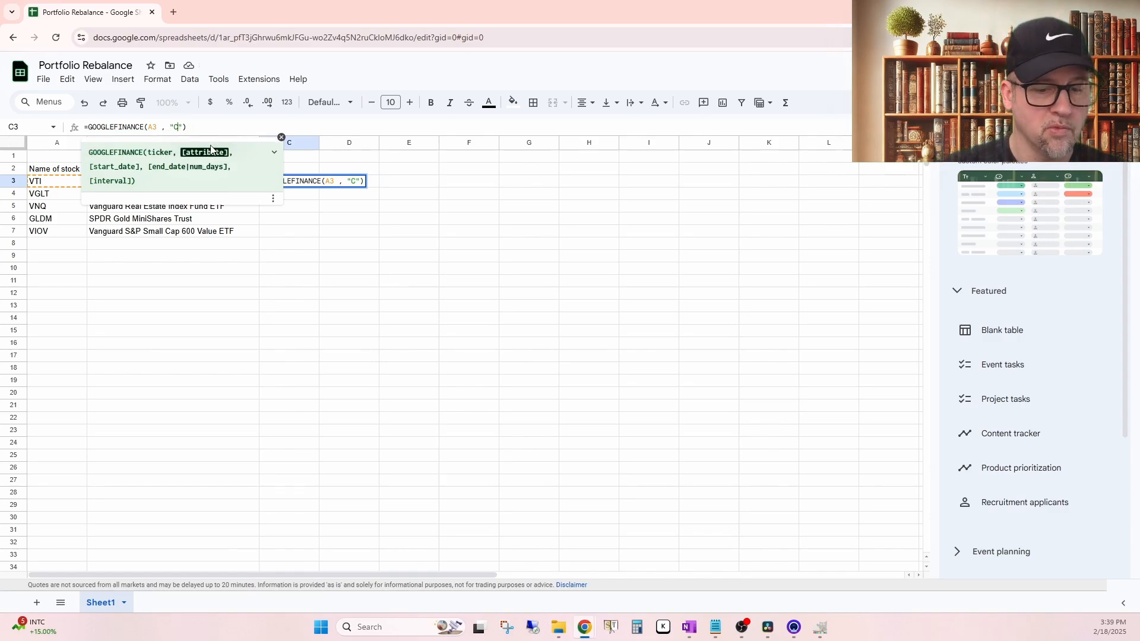
{"action": "type", "text": "P"}
{"action": "type", "text": "RICE"}
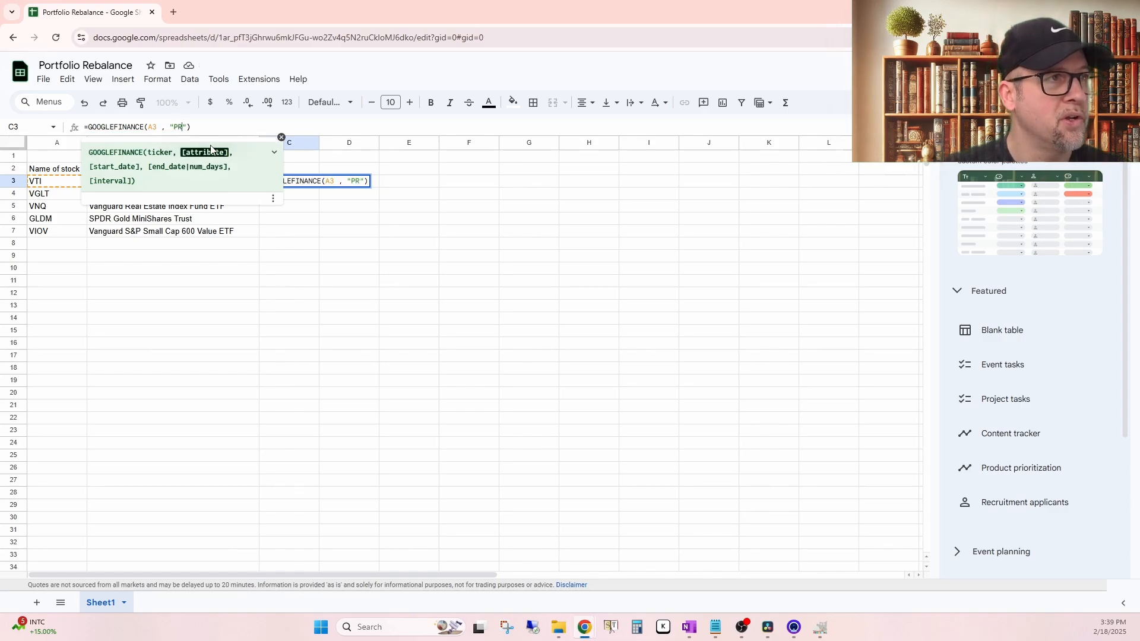
{"action": "key", "text": "Return"}
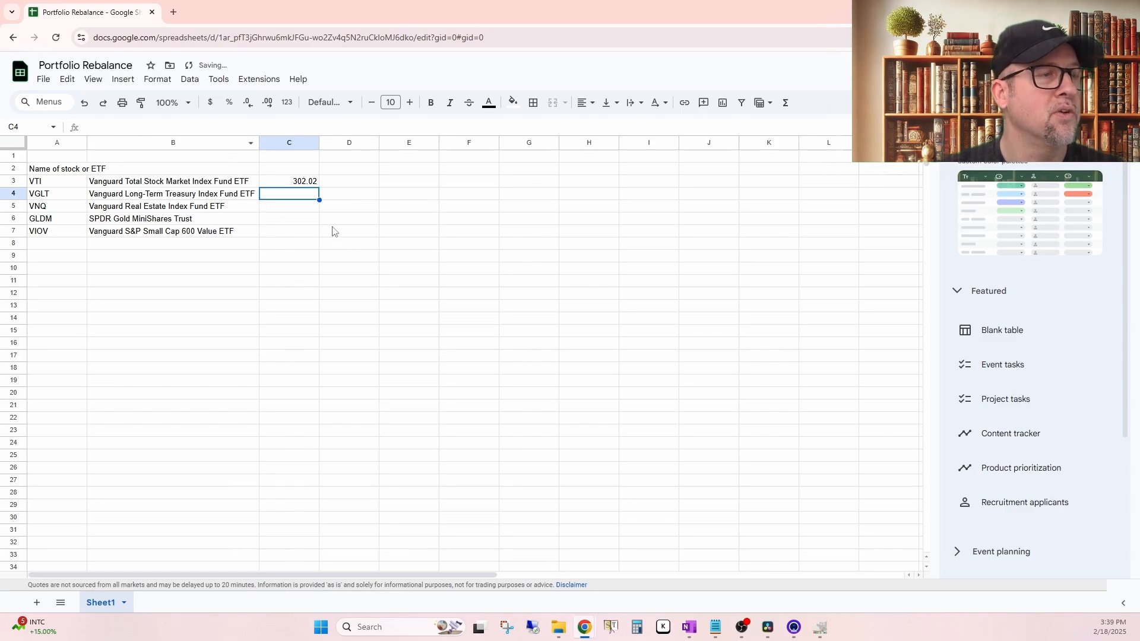
Step: Fill the price formula from C3 down through C7
{"action": "left_click", "coordinate": [305, 185]}
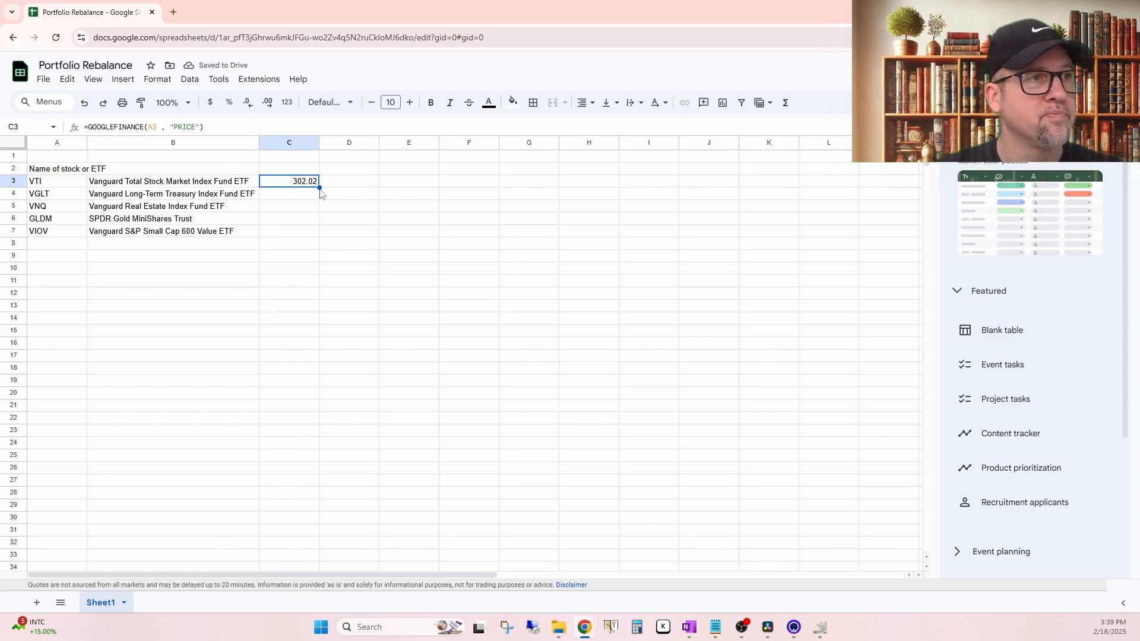
{"action": "left_click_drag", "start_coordinate": [320, 187], "coordinate": [319, 232]}
{"action": "left_click", "coordinate": [414, 259]}
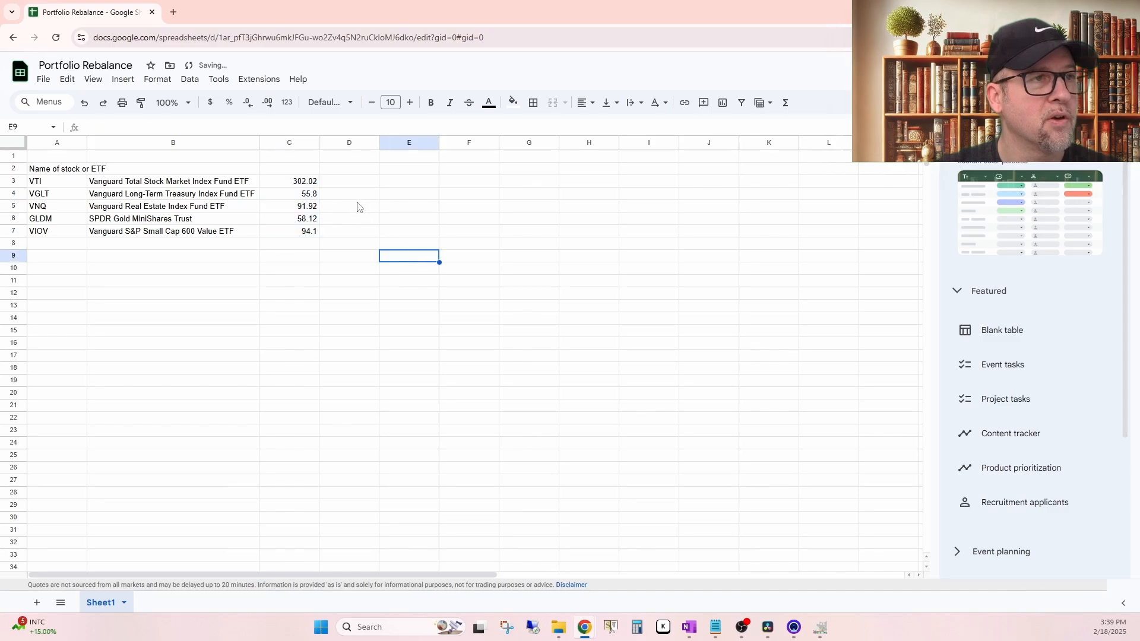
Step: Enter the header "Desired Percentage range" in D2 and widen column D to fit it
{"action": "left_click", "coordinate": [361, 186]}
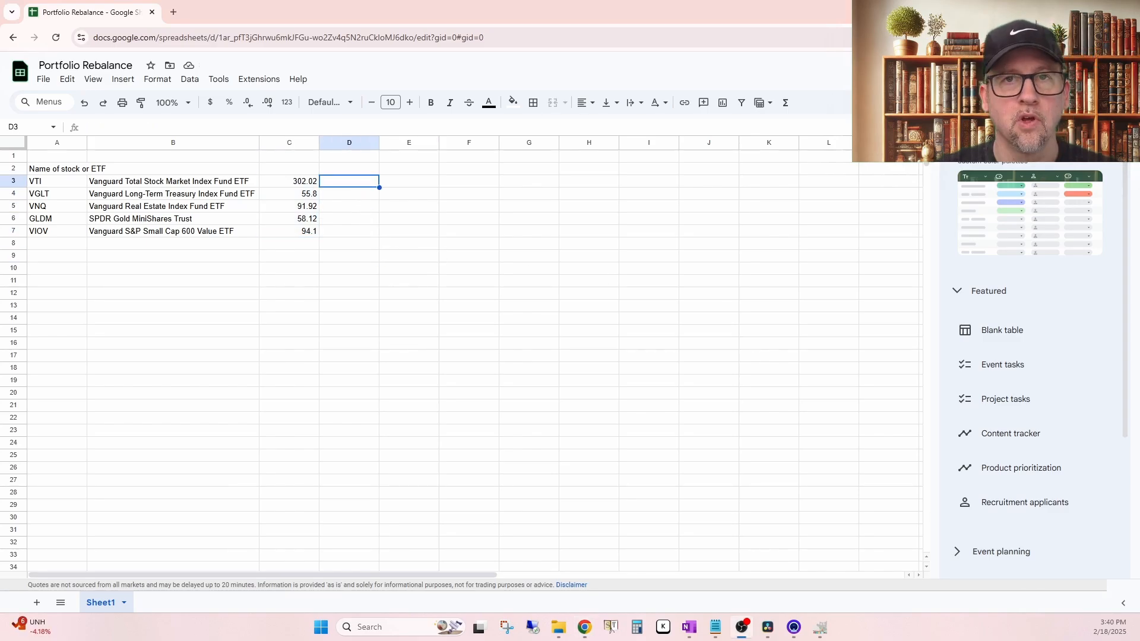
{"action": "left_click", "coordinate": [349, 170]}
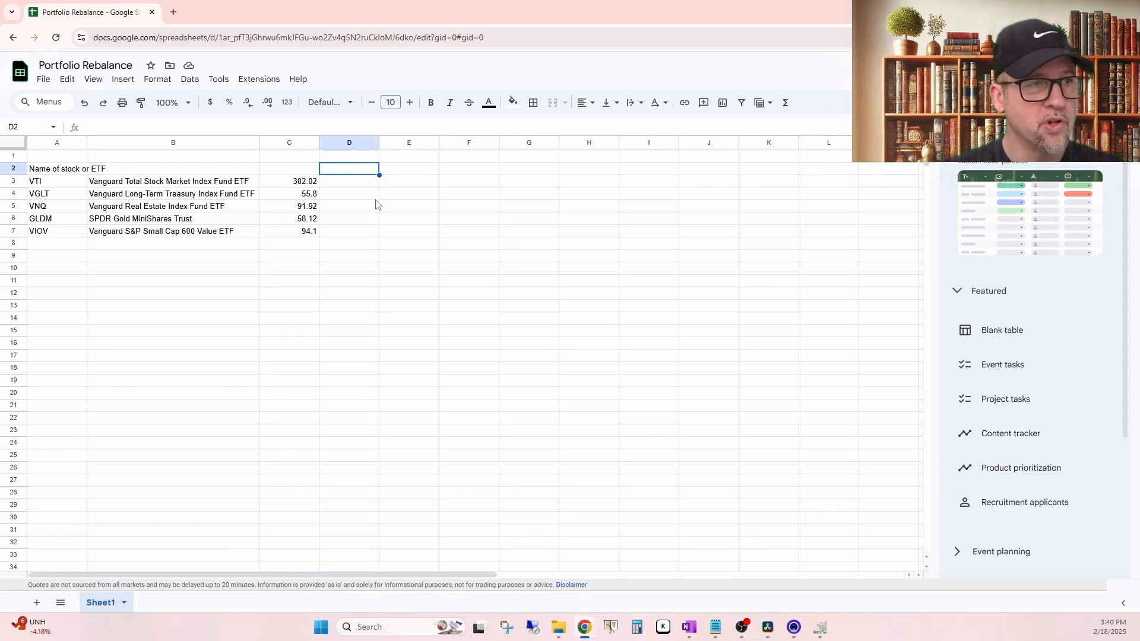
{"action": "type", "text": "dE"}
{"action": "key", "text": "BackSpace"}
{"action": "key", "text": "BackSpace"}
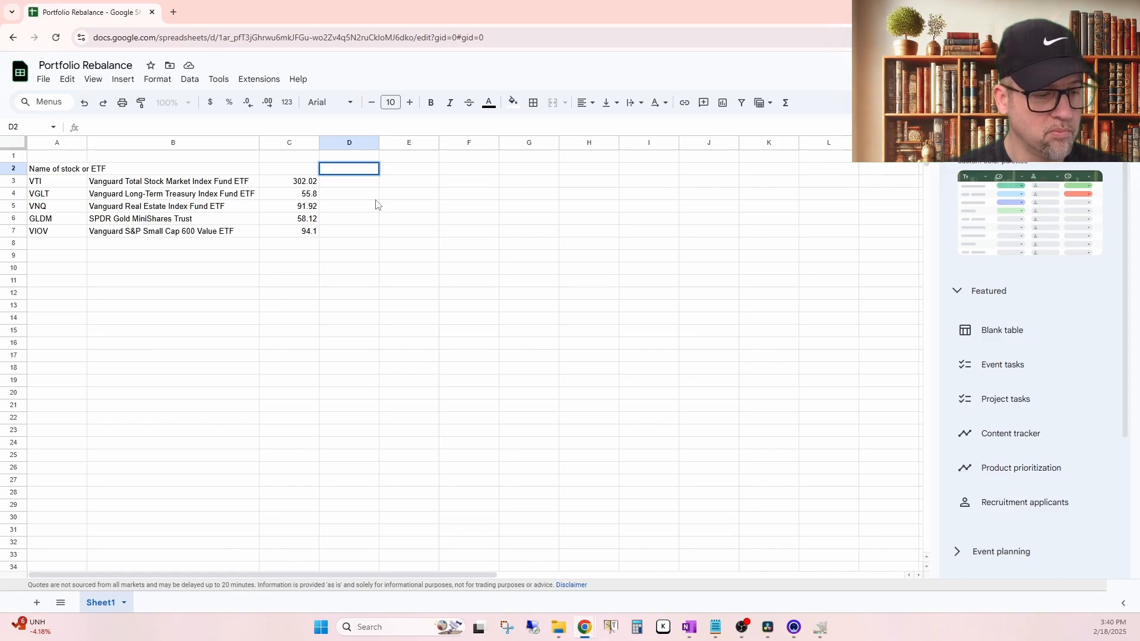
{"action": "type", "text": "Desired"}
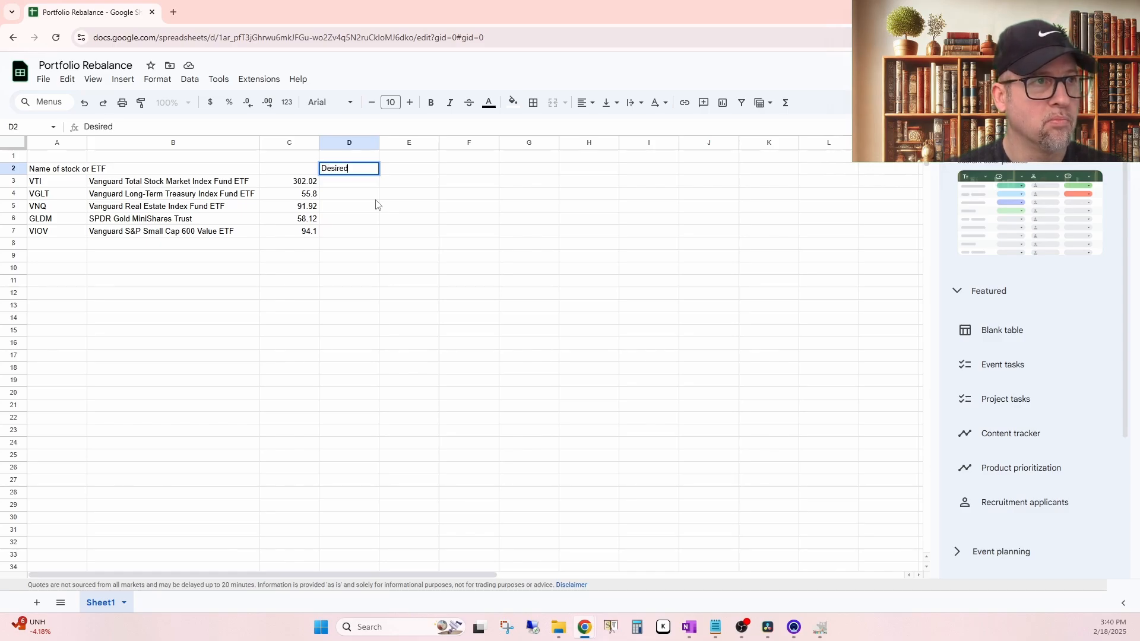
{"action": "type", "text": " Perce"}
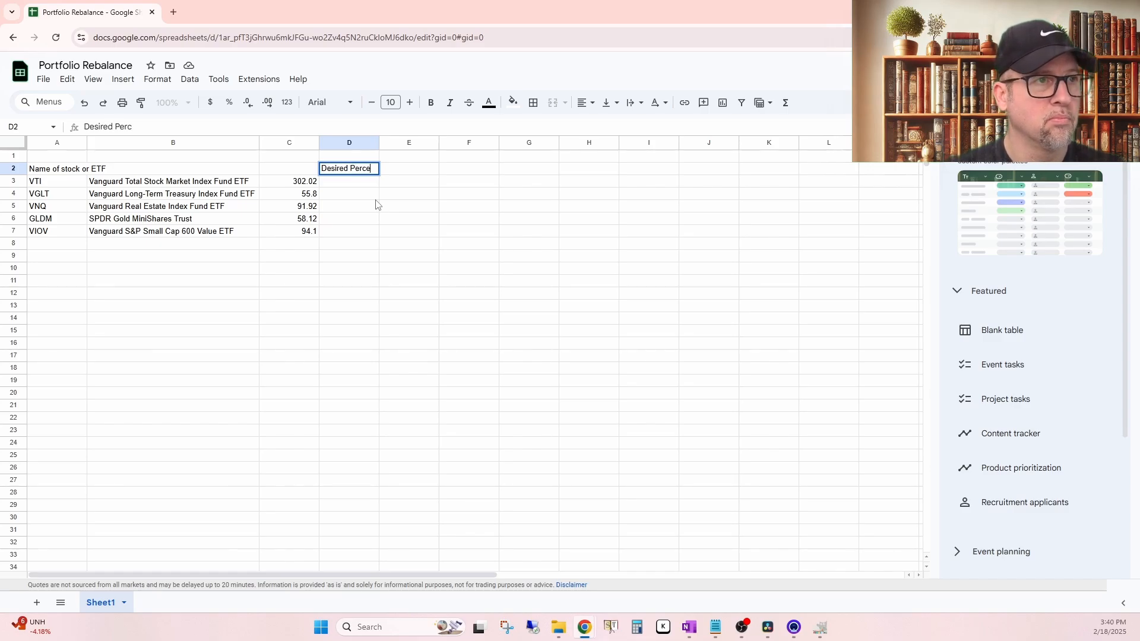
{"action": "type", "text": "ntage range"}
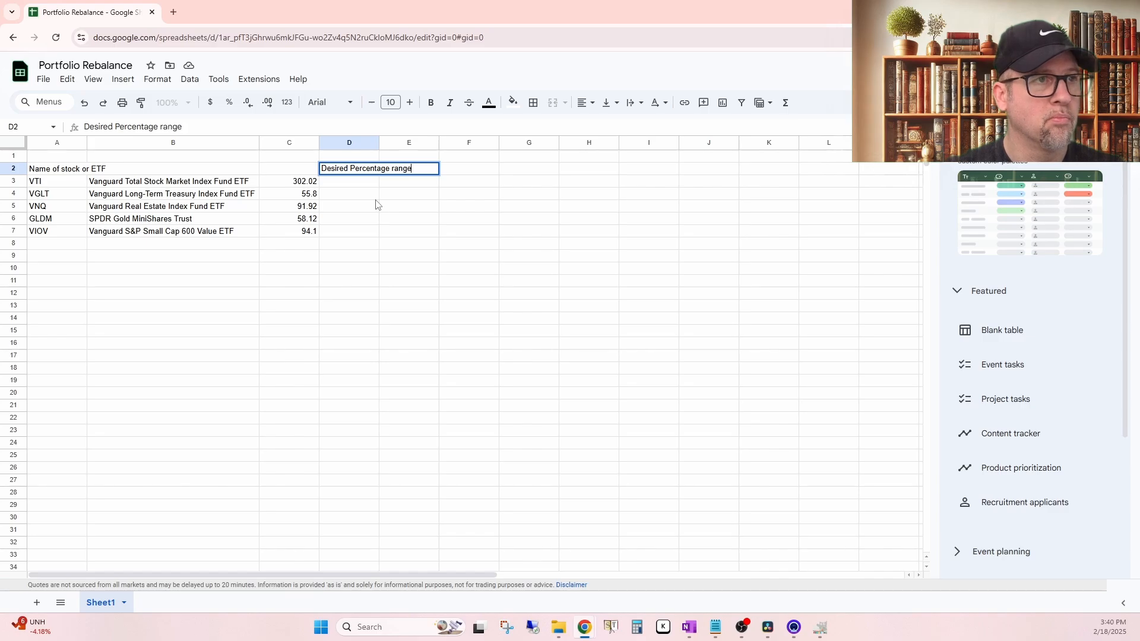
{"action": "key", "text": "Return"}
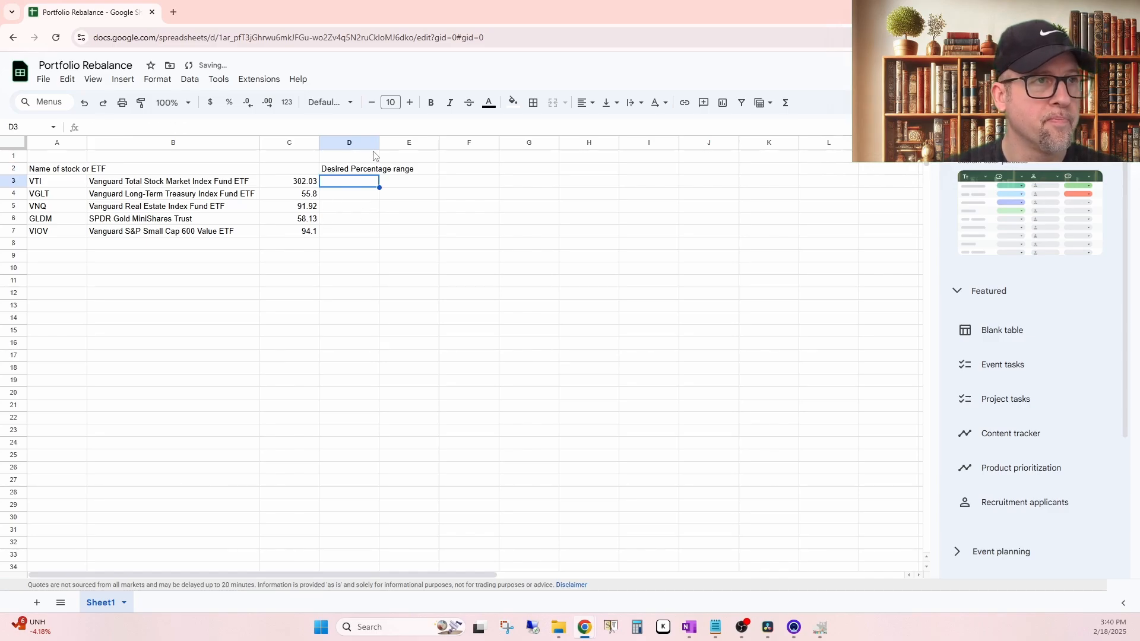
{"action": "left_click_drag", "start_coordinate": [380, 143], "coordinate": [416, 143]}
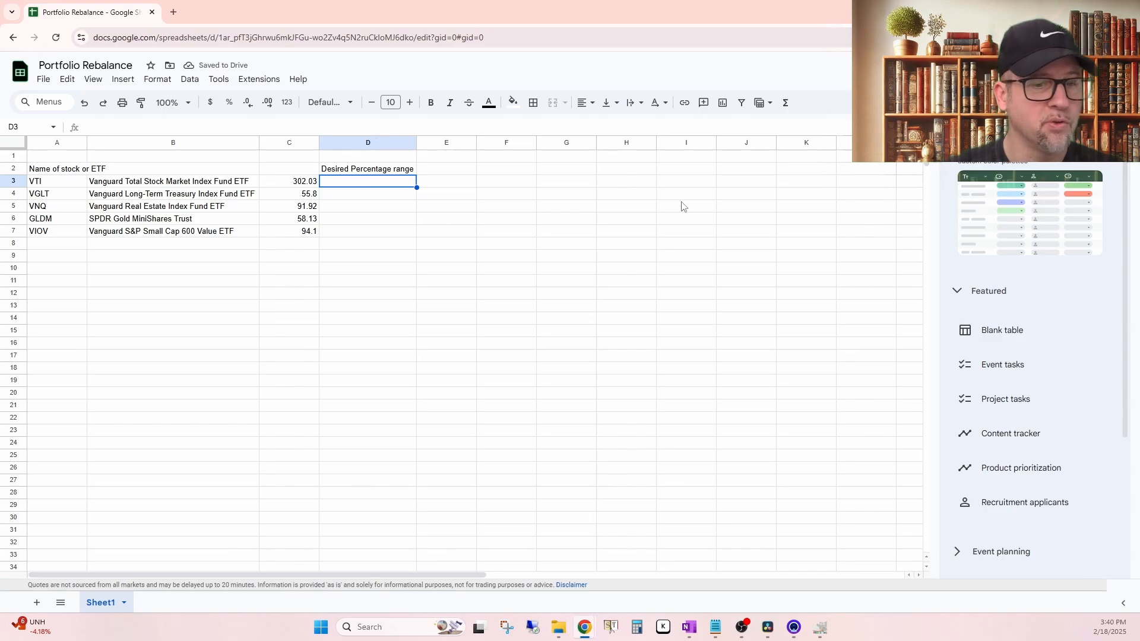
Step: Enter 48 as VTI's desired percentage in D3 and total the column in D15 with =SUM(D3:D14)
{"action": "type", "text": "48"}
{"action": "key", "text": "Return"}
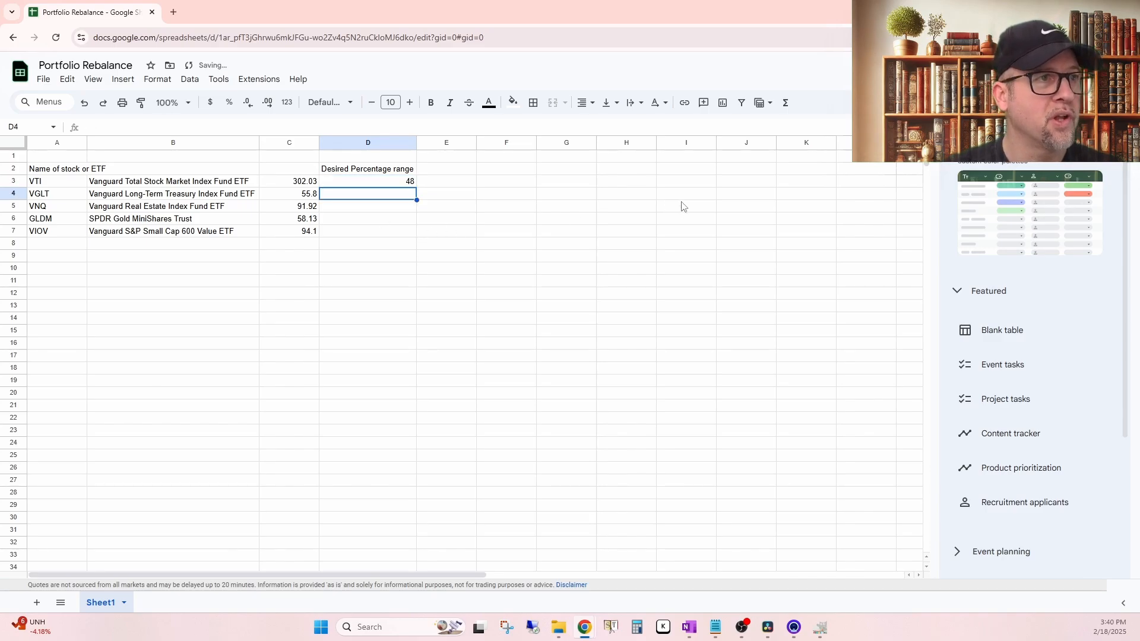
{"action": "left_click", "coordinate": [362, 334]}
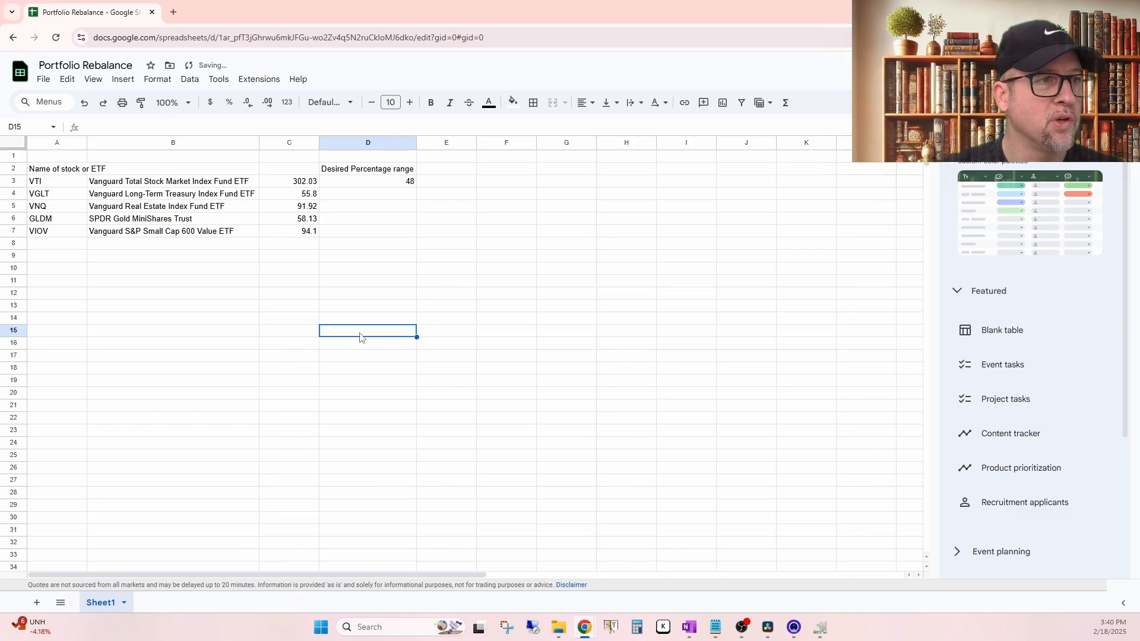
{"action": "left_click", "coordinate": [785, 103]}
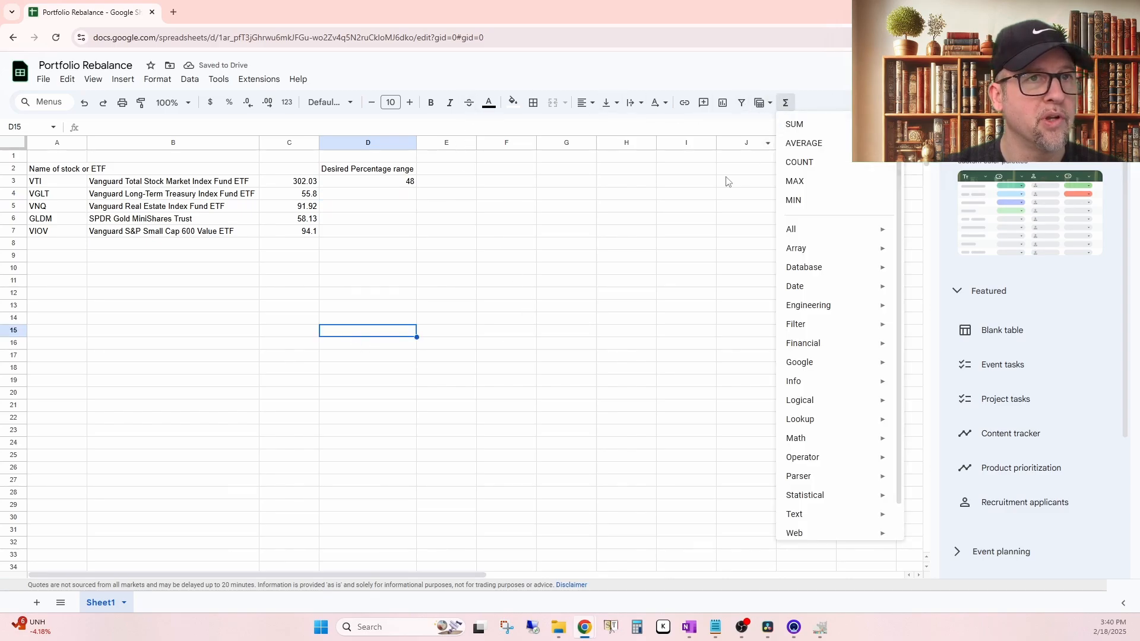
{"action": "left_click", "coordinate": [794, 124]}
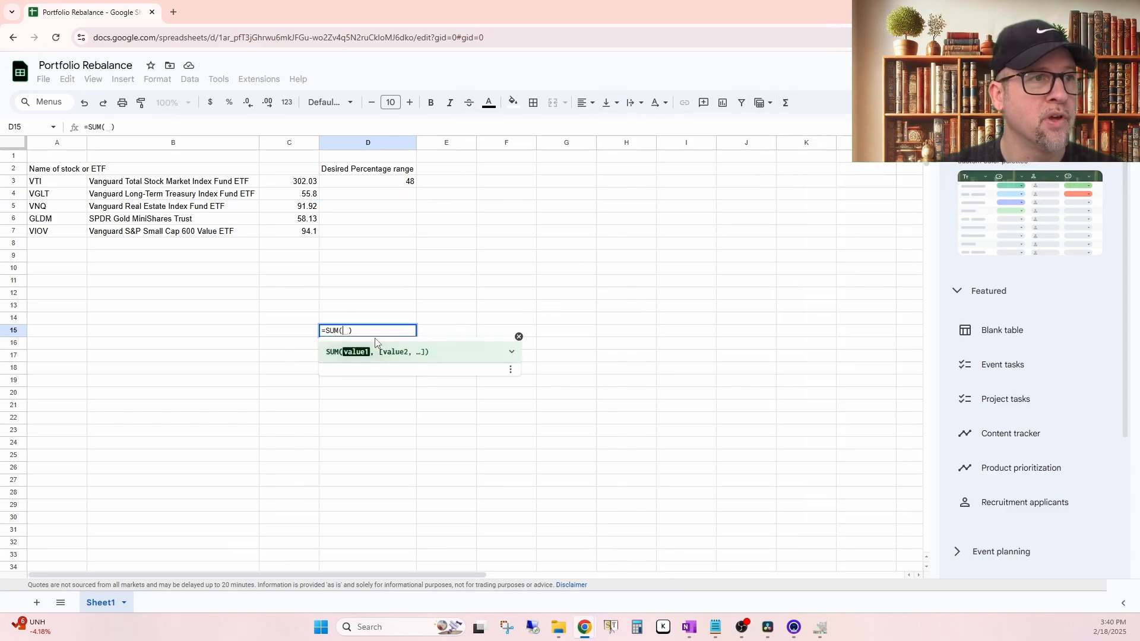
{"action": "left_click_drag", "start_coordinate": [380, 320], "coordinate": [378, 181]}
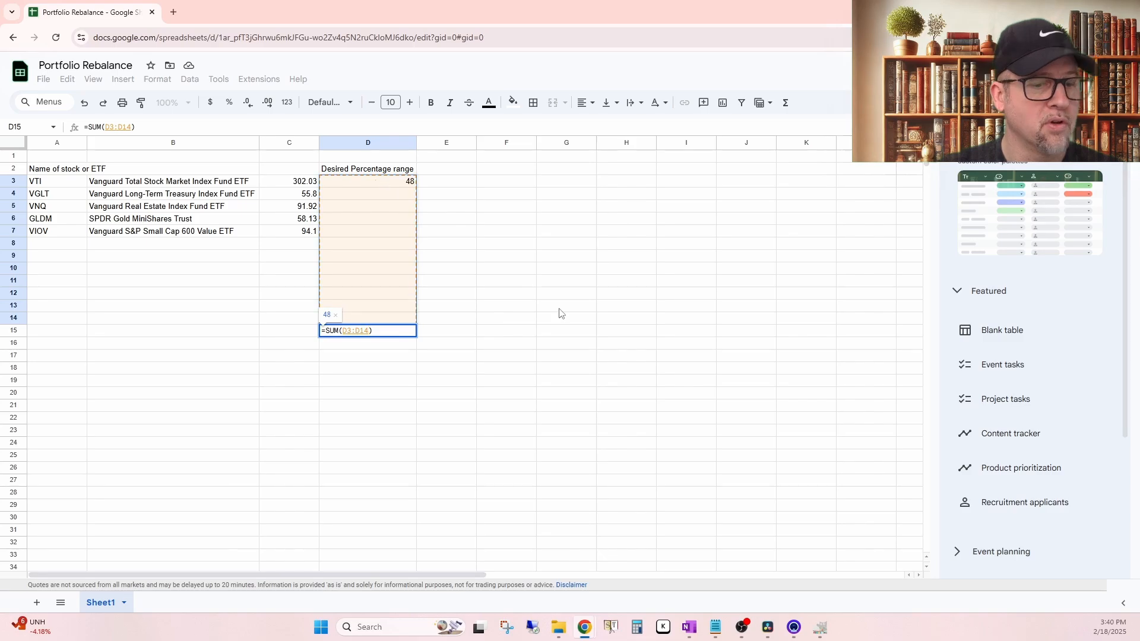
{"action": "key", "text": "Return"}
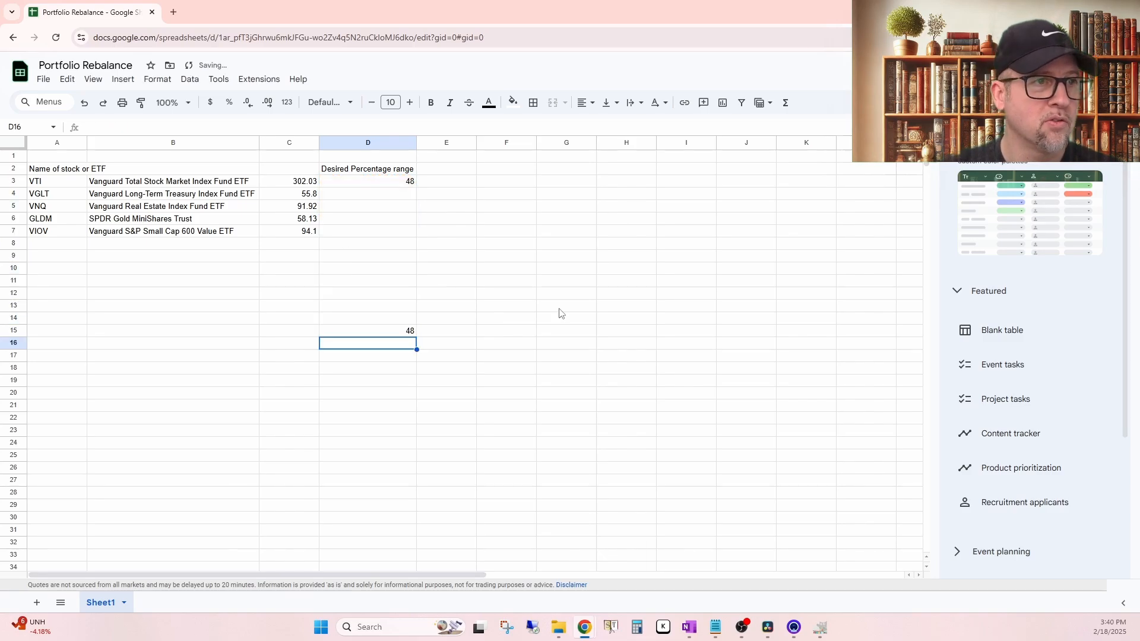
Step: Enter the desired percentages 26, 10, 16 and 24 for VGLT, VNQ, GLDM and VIOV in D4 to D7
{"action": "left_click", "coordinate": [362, 198]}
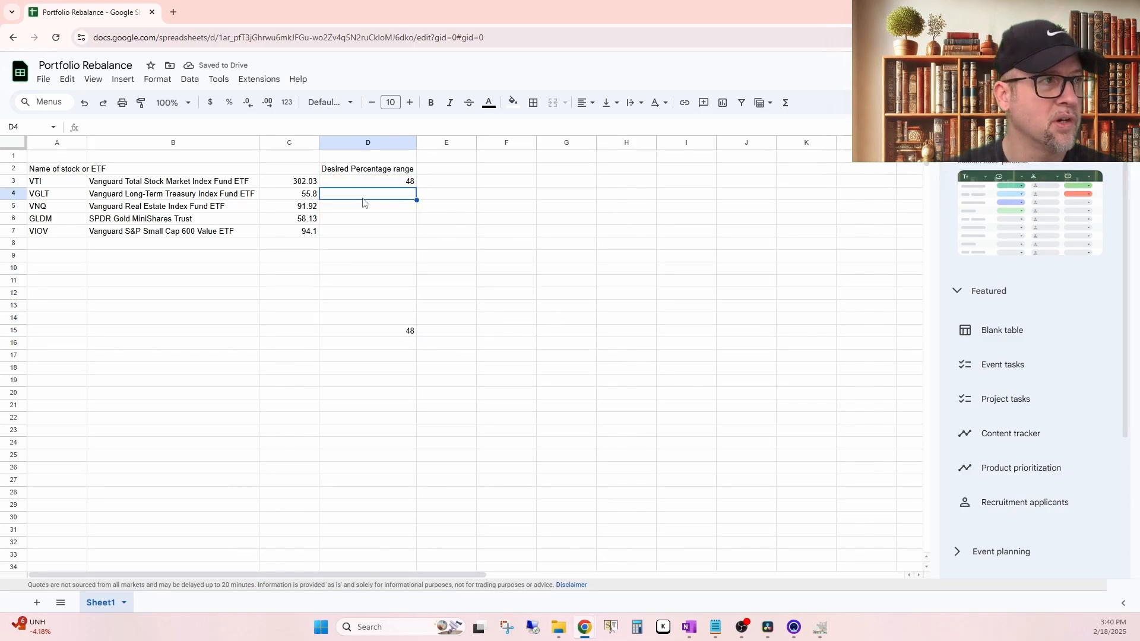
{"action": "type", "text": "26"}
{"action": "key", "text": "Return"}
{"action": "type", "text": "10"}
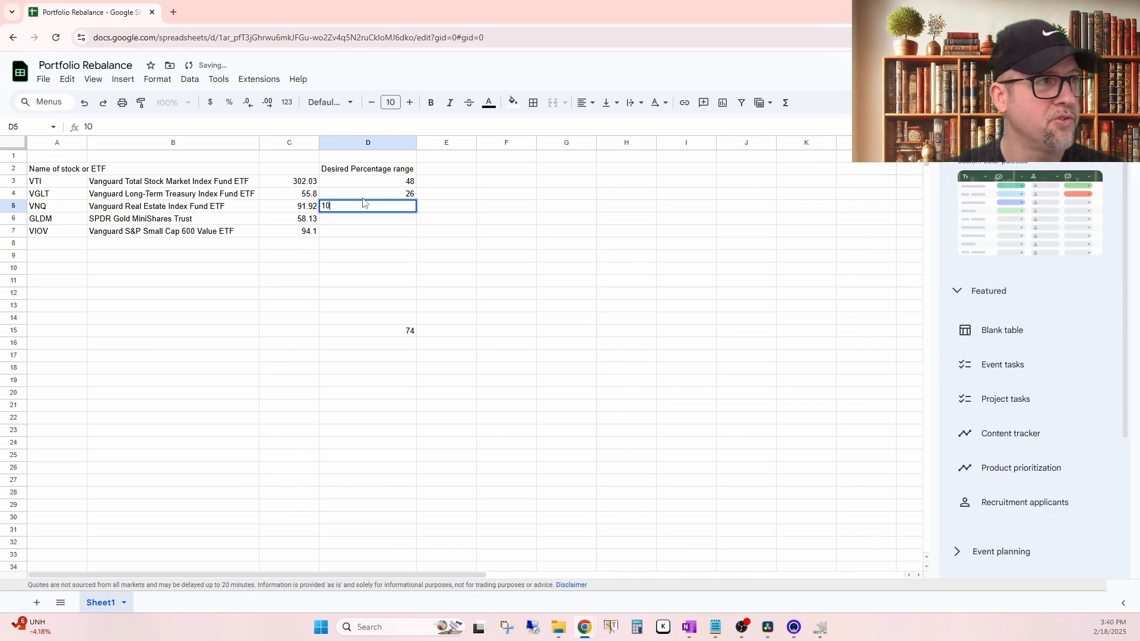
{"action": "key", "text": "Return"}
{"action": "type", "text": "16"}
{"action": "key", "text": "Return"}
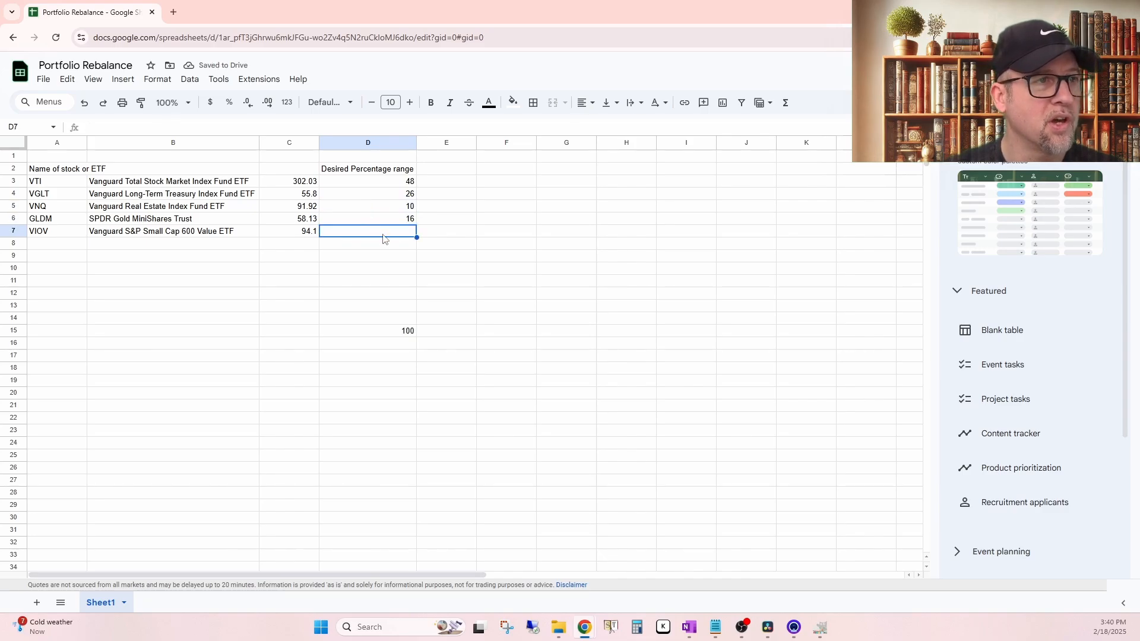
{"action": "type", "text": "24"}
{"action": "key", "text": "Return"}
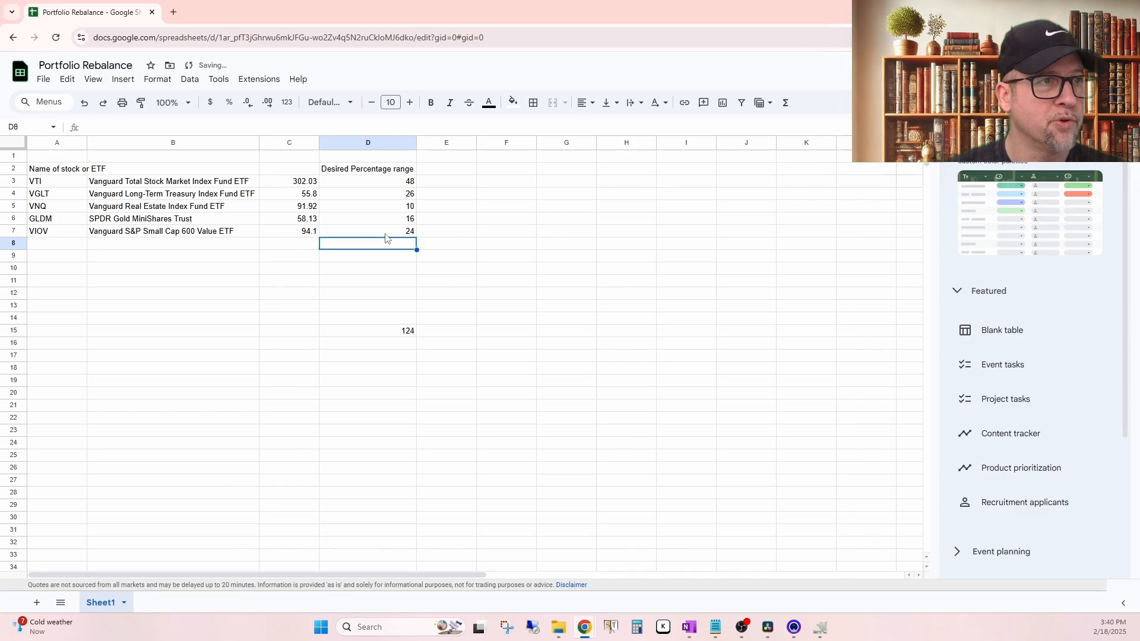
Step: Change VTI's desired percentage in D3 to 24 and check the total in D15
{"action": "left_click", "coordinate": [373, 184]}
{"action": "type", "text": "24"}
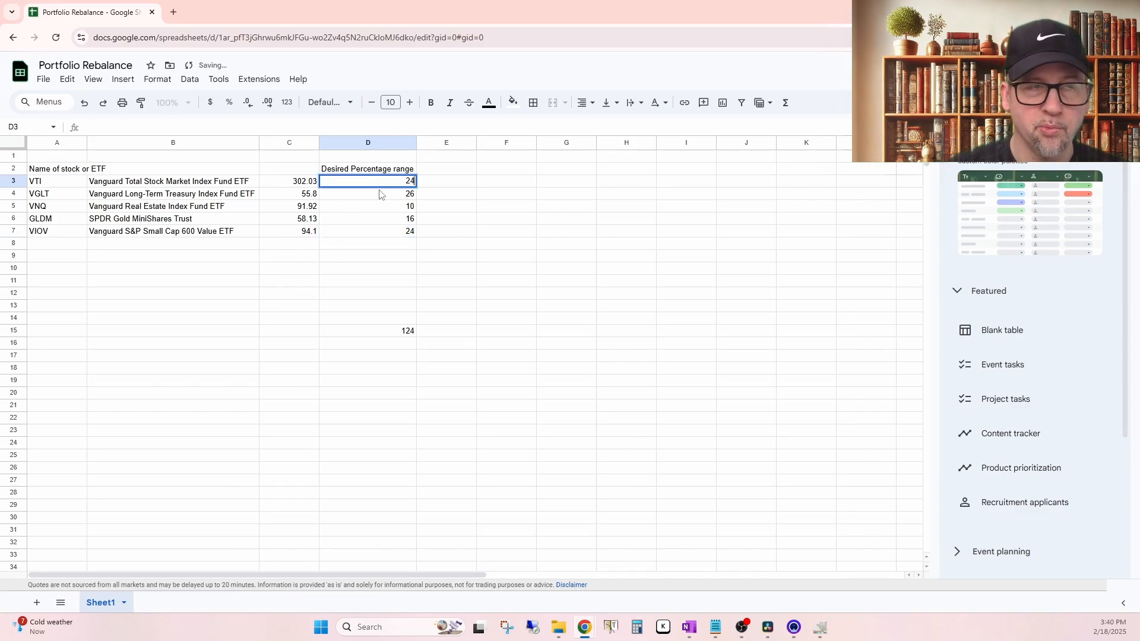
{"action": "key", "text": "Return"}
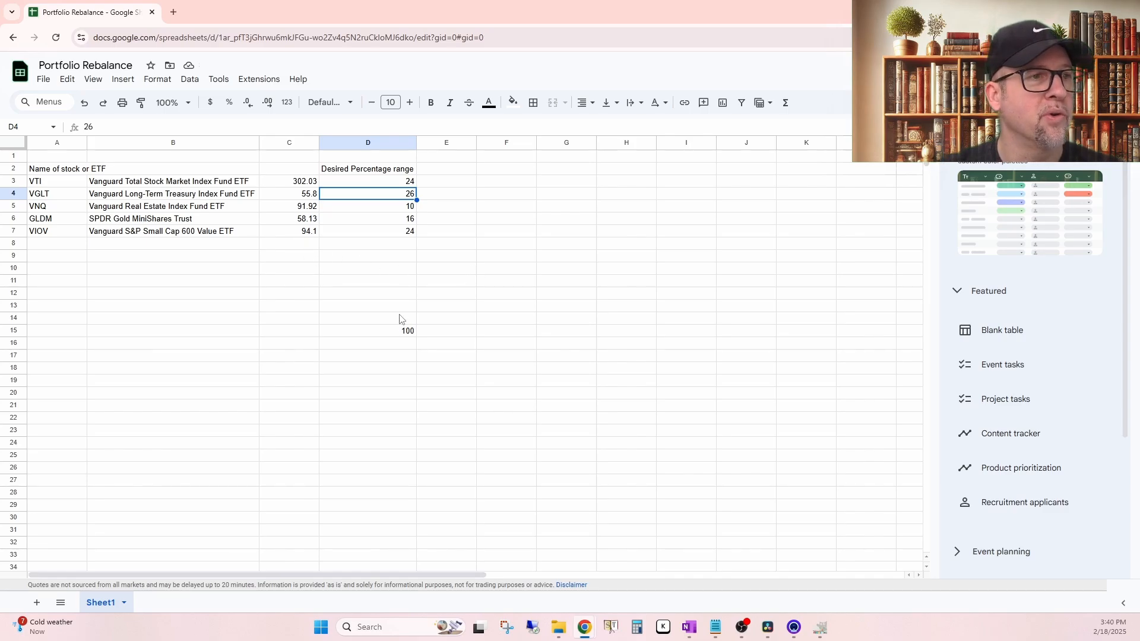
{"action": "left_click", "coordinate": [390, 333]}
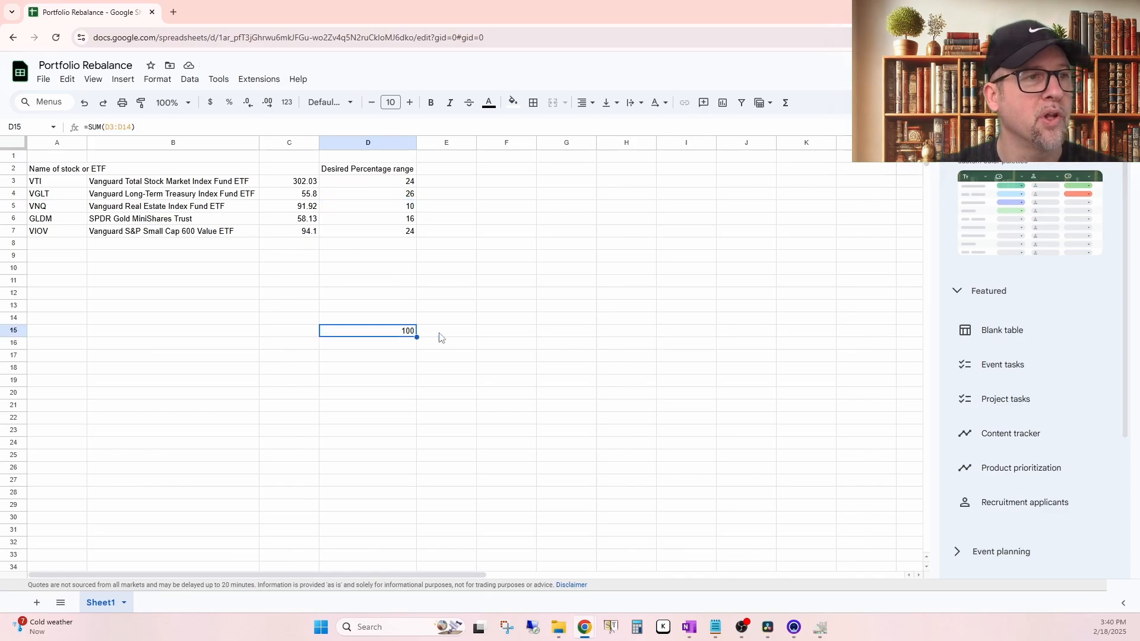
Step: Format the desired percentage cells D3 to D15 as percentages
{"action": "left_click", "coordinate": [400, 183]}
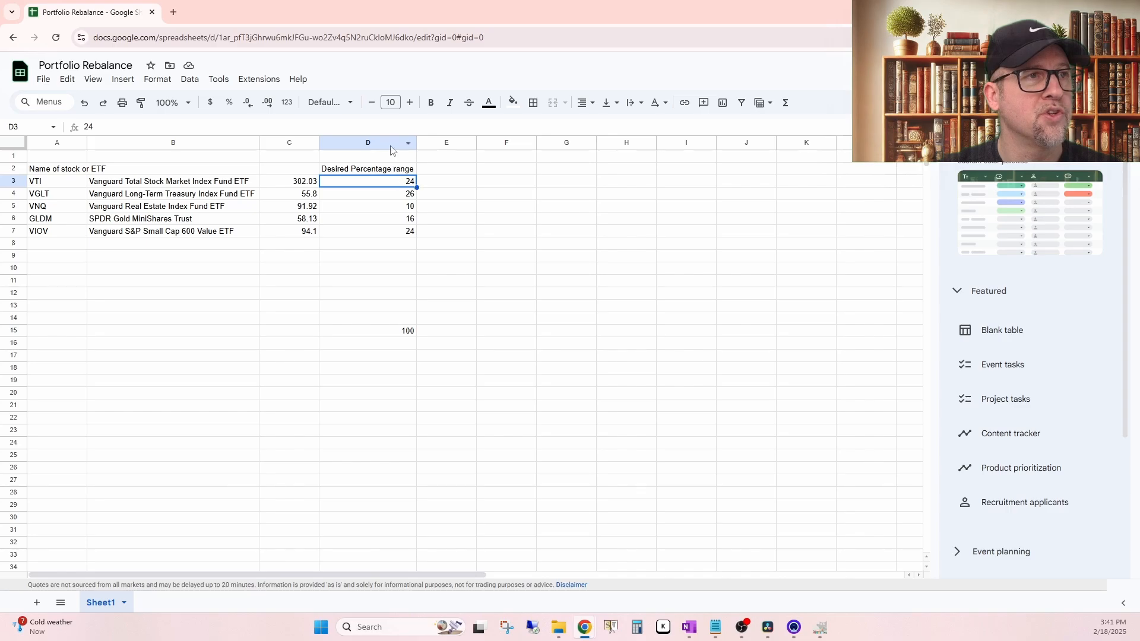
{"action": "left_click_drag", "start_coordinate": [397, 183], "coordinate": [387, 333]}
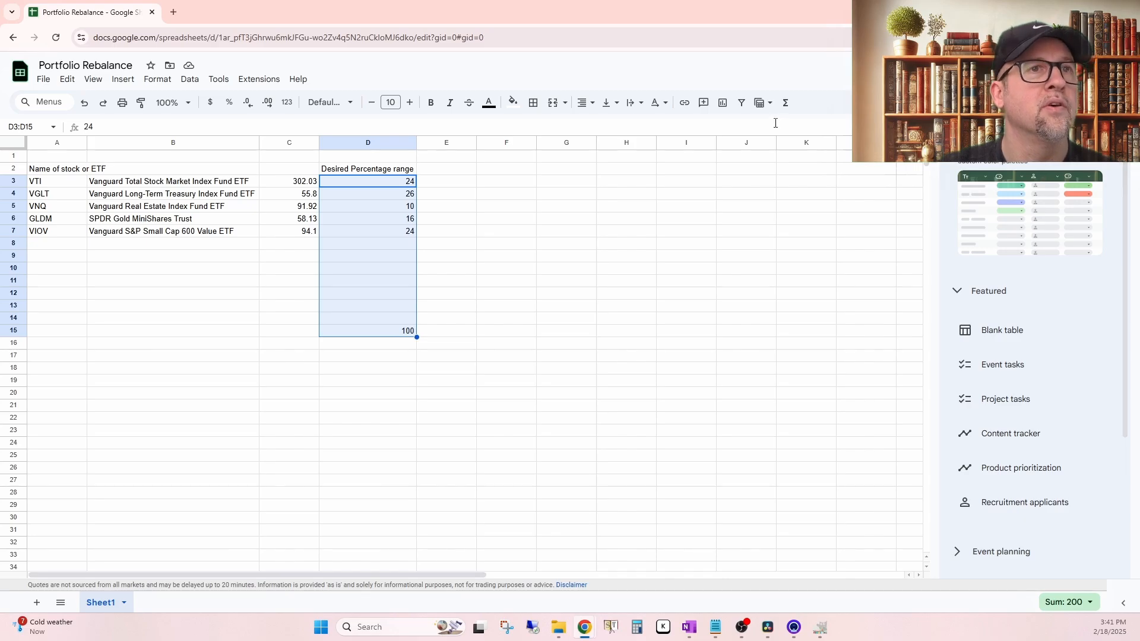
{"action": "left_click", "coordinate": [764, 103]}
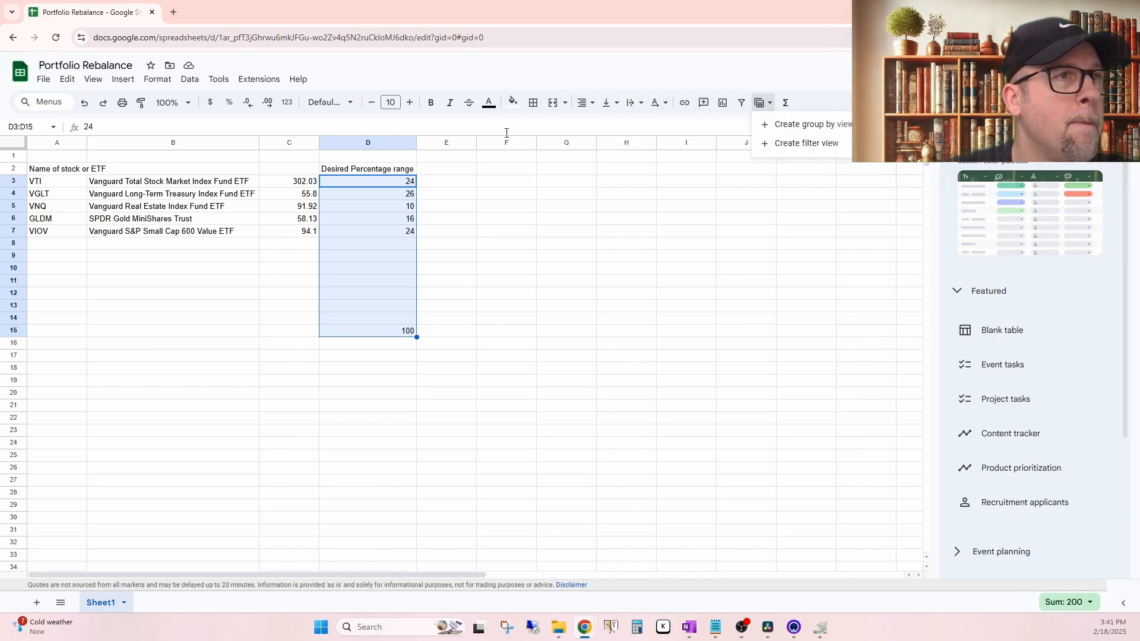
{"action": "left_click", "coordinate": [407, 59]}
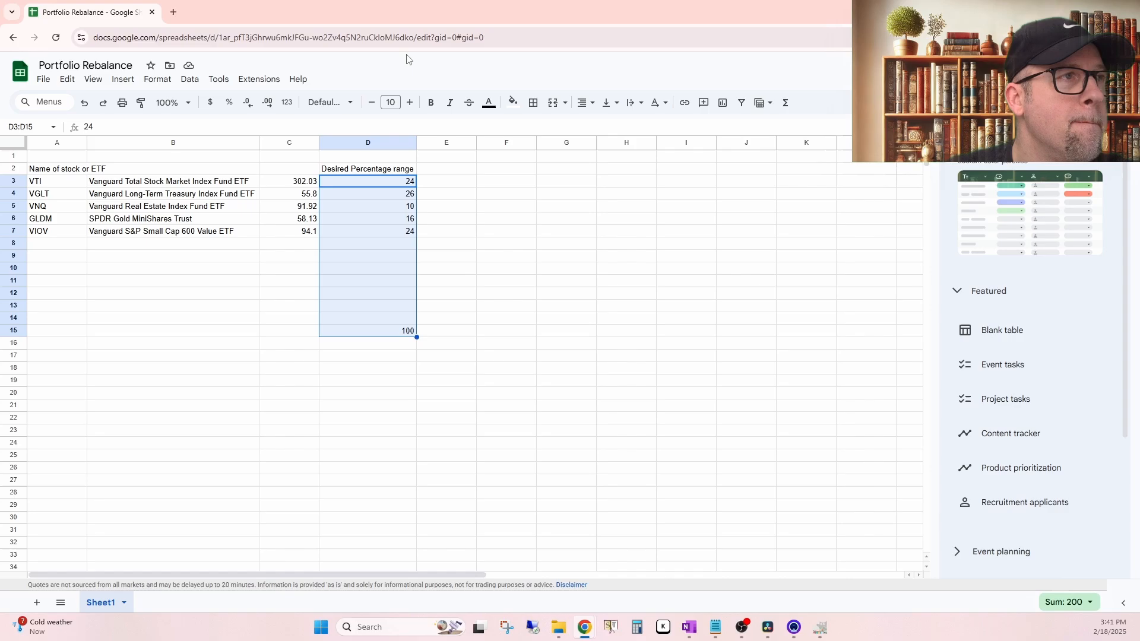
{"action": "left_click", "coordinate": [229, 102]}
{"action": "left_click", "coordinate": [571, 332]}
{"action": "left_click", "coordinate": [505, 245]}
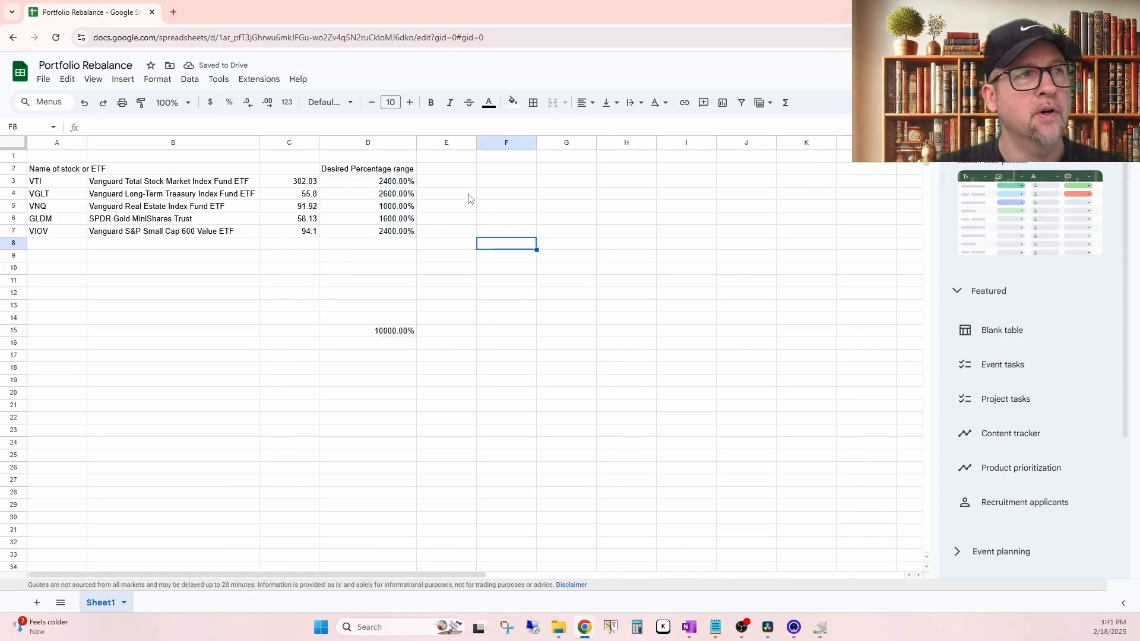
Step: Re-enter the desired percentages in D3 to D7 as 24%, 26%, 10%, 16% and 24%
{"action": "left_click", "coordinate": [391, 184]}
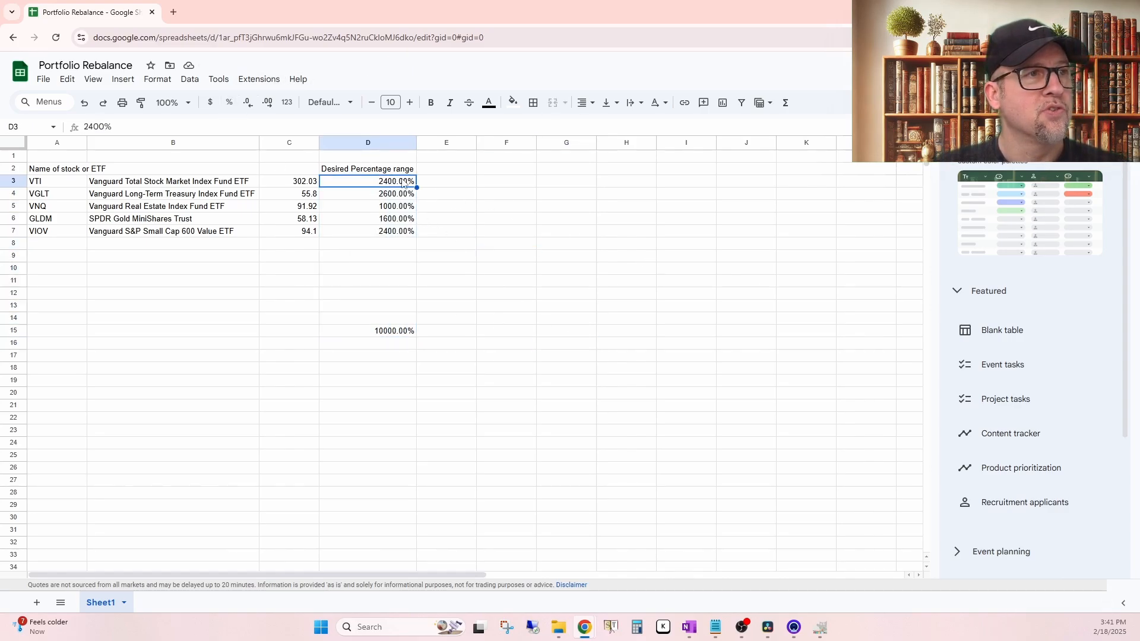
{"action": "type", "text": "24"}
{"action": "key", "text": "Return"}
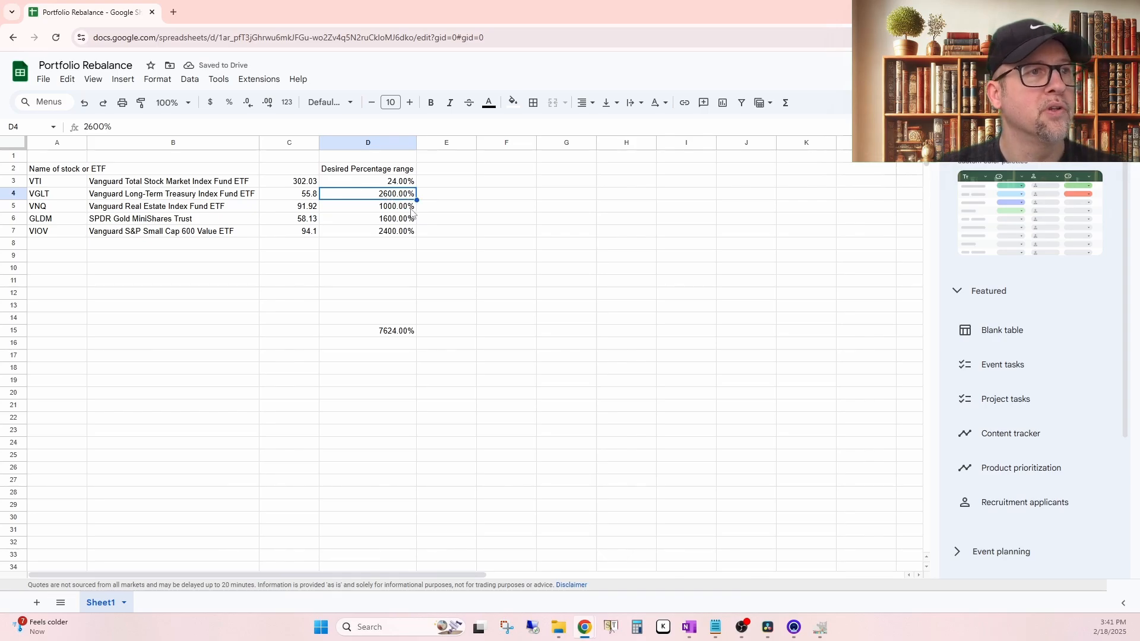
{"action": "type", "text": "26"}
{"action": "key", "text": "Return"}
{"action": "type", "text": "10"}
{"action": "key", "text": "Return"}
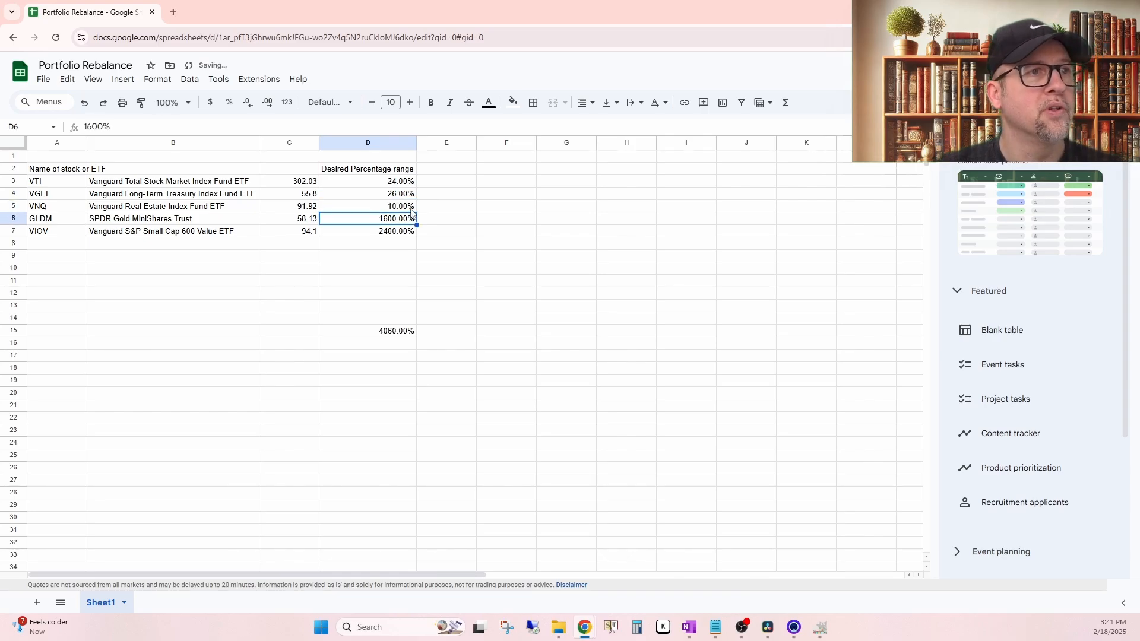
{"action": "type", "text": "16"}
{"action": "key", "text": "Return"}
{"action": "type", "text": "24"}
{"action": "key", "text": "Return"}
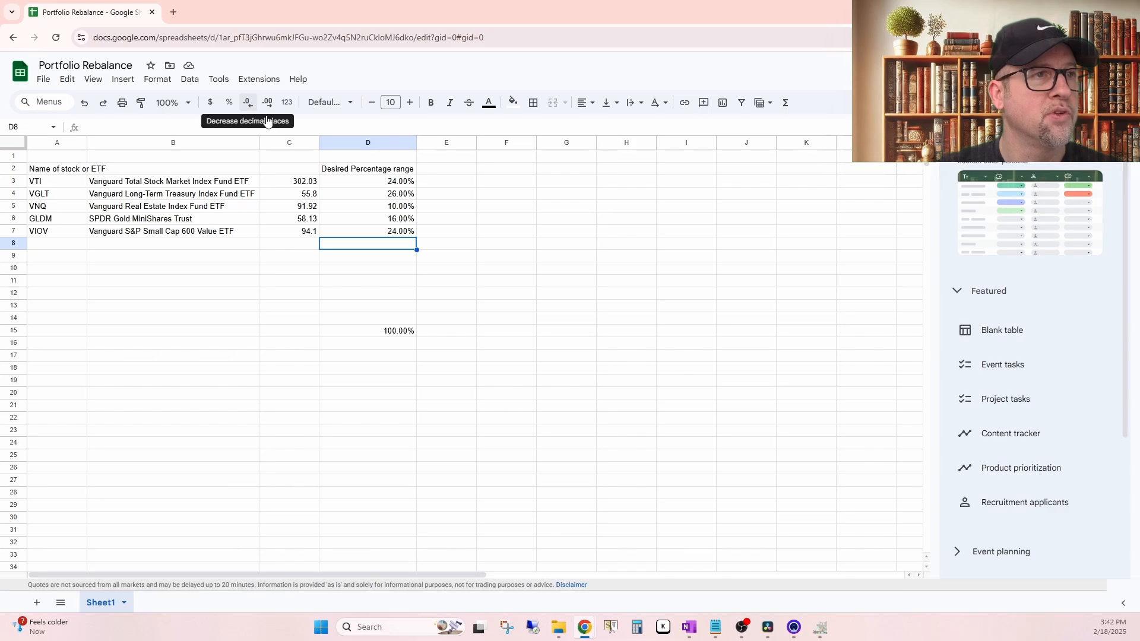
Step: Remove both decimal places from the percentages in D3 to D15
{"action": "left_click_drag", "start_coordinate": [377, 181], "coordinate": [383, 330]}
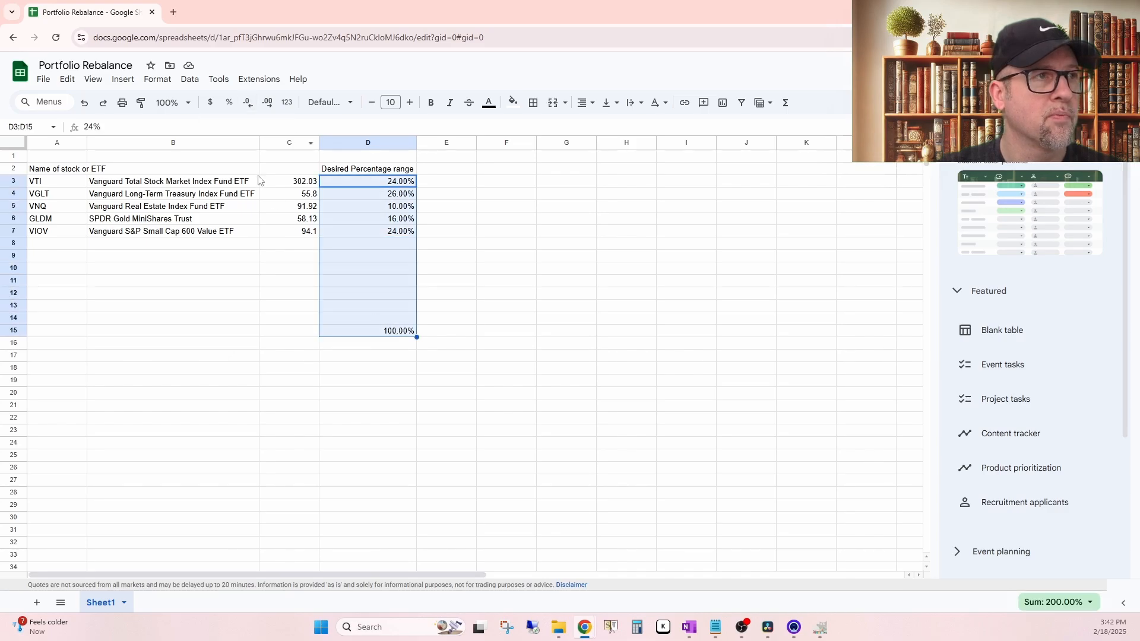
{"action": "left_click", "coordinate": [246, 104]}
{"action": "left_click", "coordinate": [247, 103]}
{"action": "left_click", "coordinate": [587, 279]}
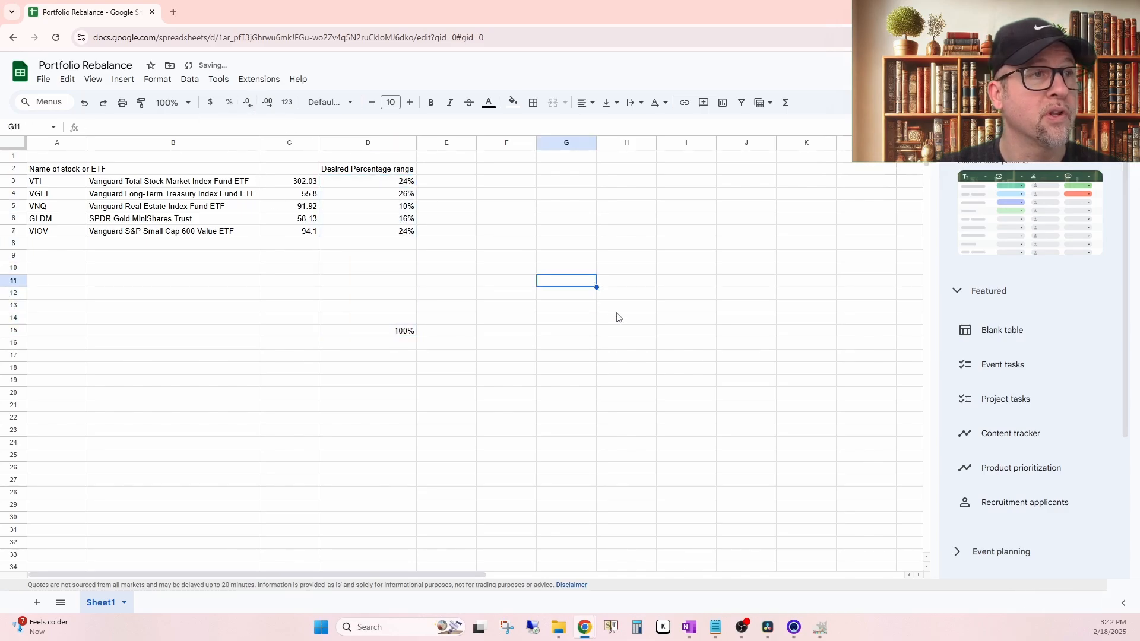
Step: Enter the header "Assets" in E2
{"action": "left_click", "coordinate": [463, 172]}
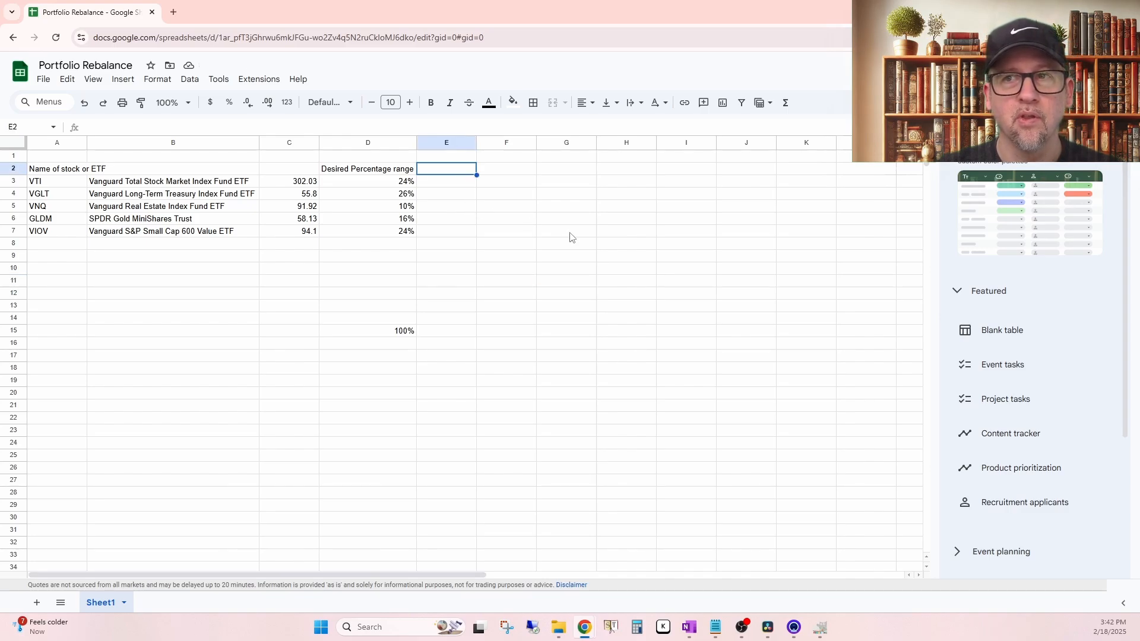
{"action": "left_click", "coordinate": [451, 157]}
{"action": "left_click", "coordinate": [451, 173]}
{"action": "type", "text": "A"}
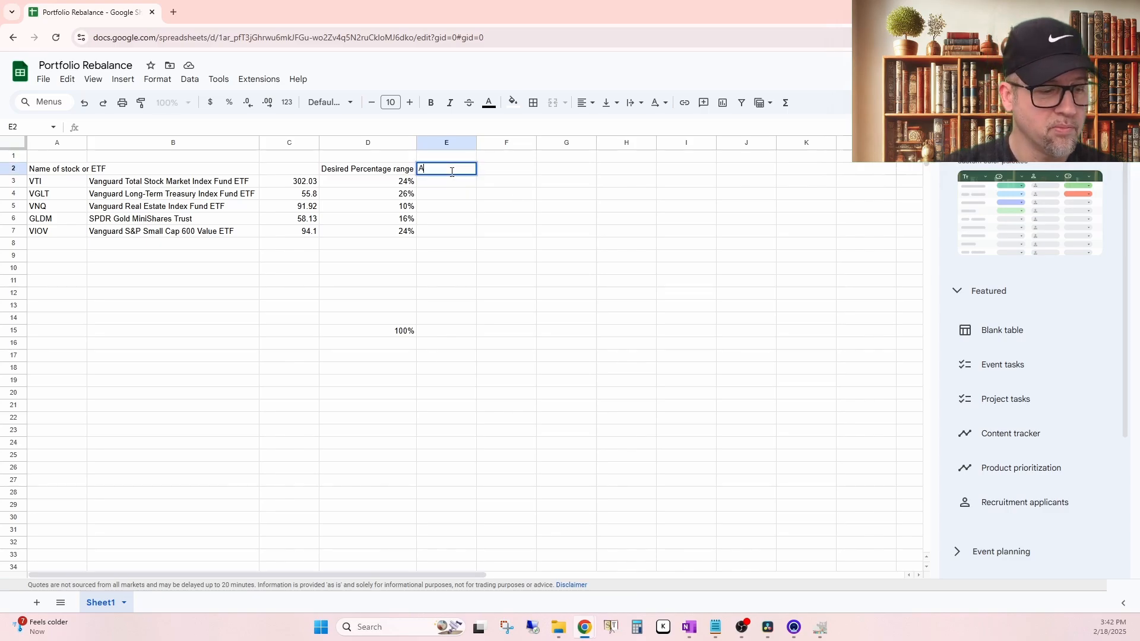
{"action": "type", "text": "ssets"}
{"action": "key", "text": "Return"}
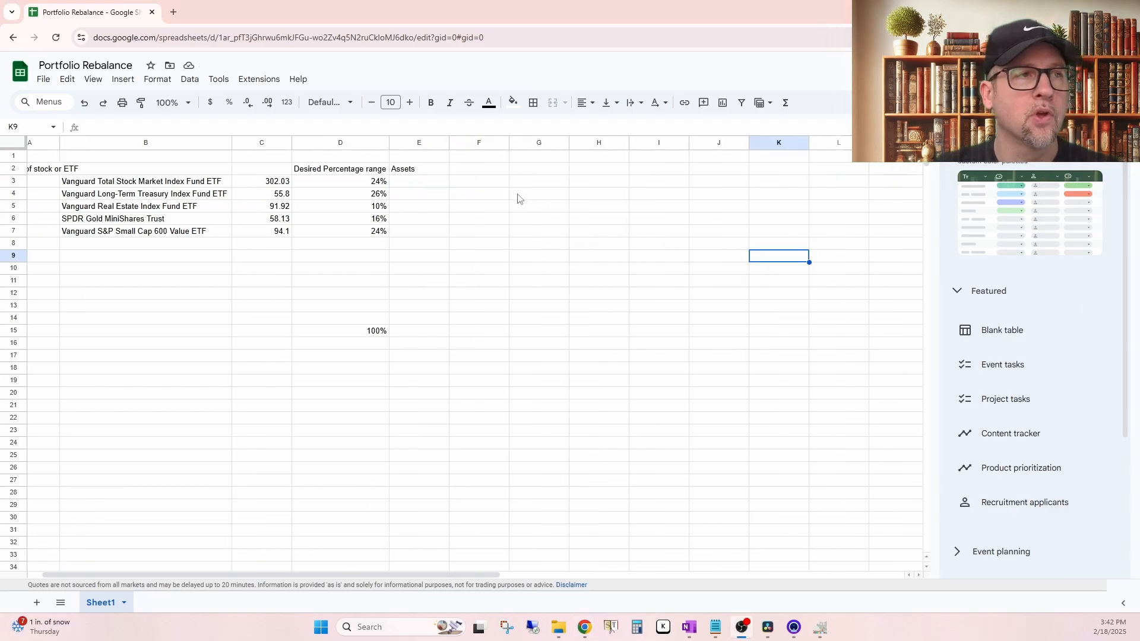
Step: Enter 100000 as VTI's asset amount in E3
{"action": "left_click", "coordinate": [426, 187]}
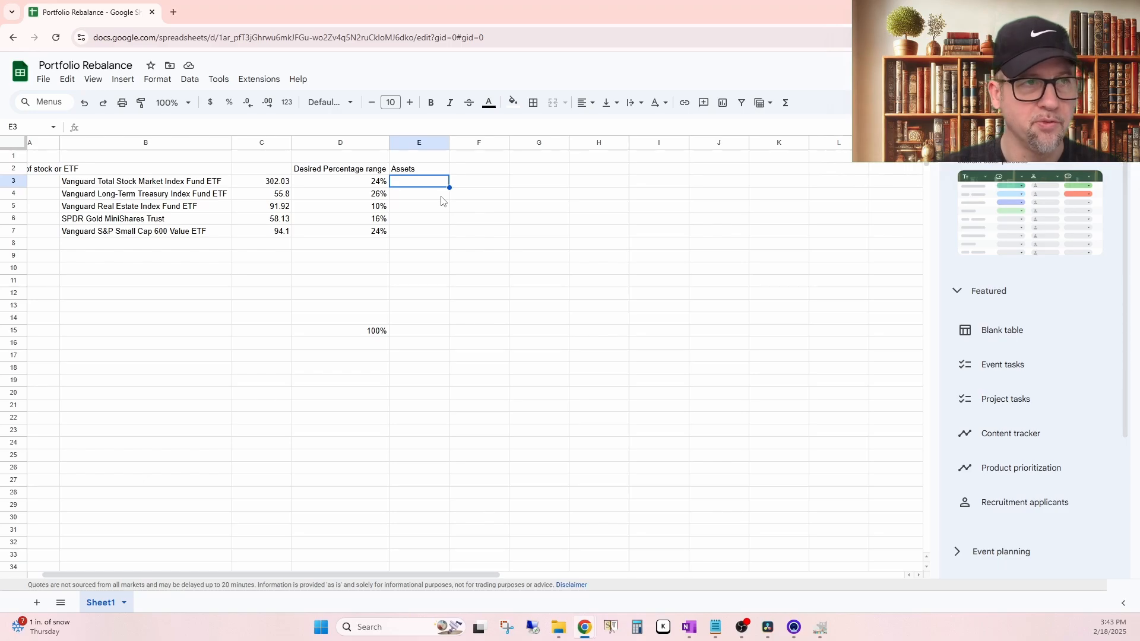
{"action": "type", "text": "100000"}
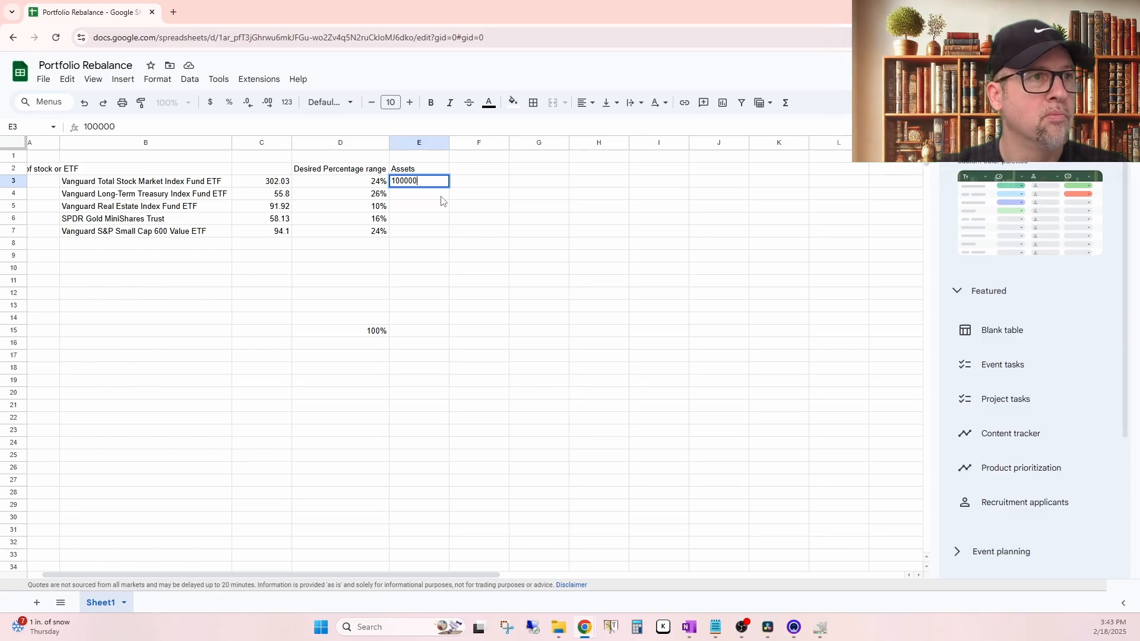
{"action": "key", "text": "Return"}
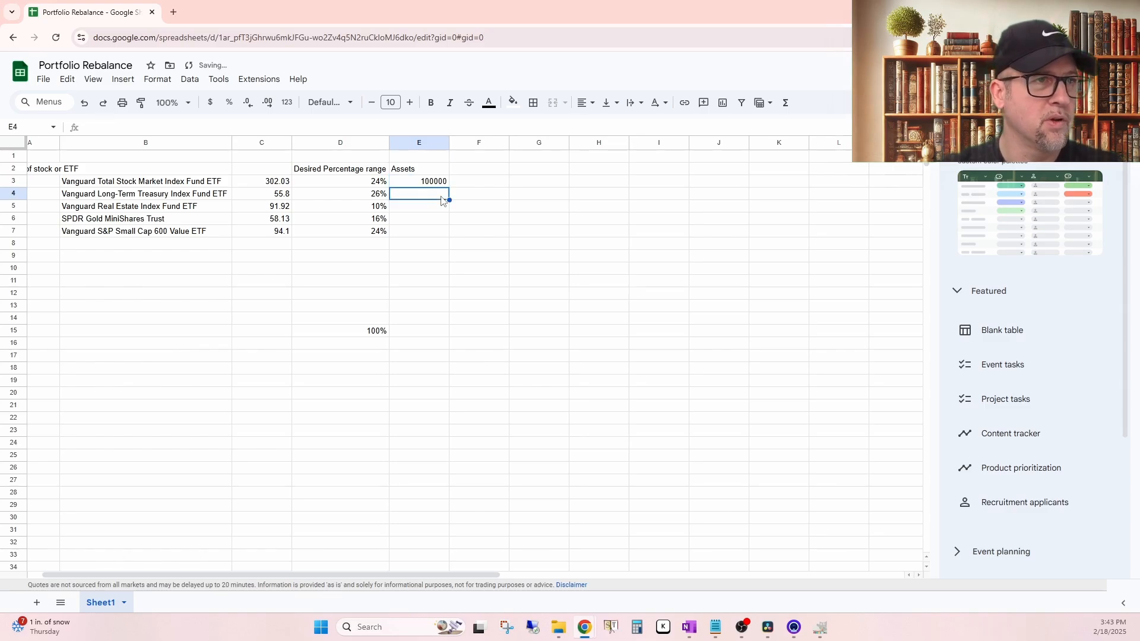
Step: Format the Assets cells E3 to E15 as dollar currency with two decimal places
{"action": "left_click_drag", "start_coordinate": [434, 182], "coordinate": [427, 331]}
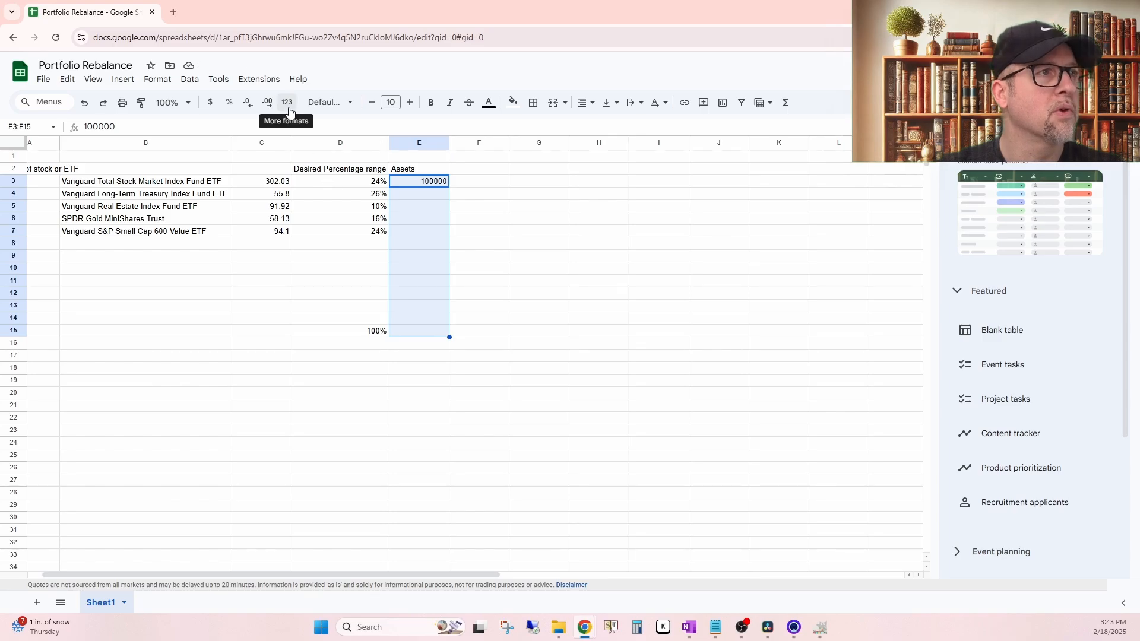
{"action": "left_click", "coordinate": [248, 102]}
{"action": "left_click", "coordinate": [267, 102]}
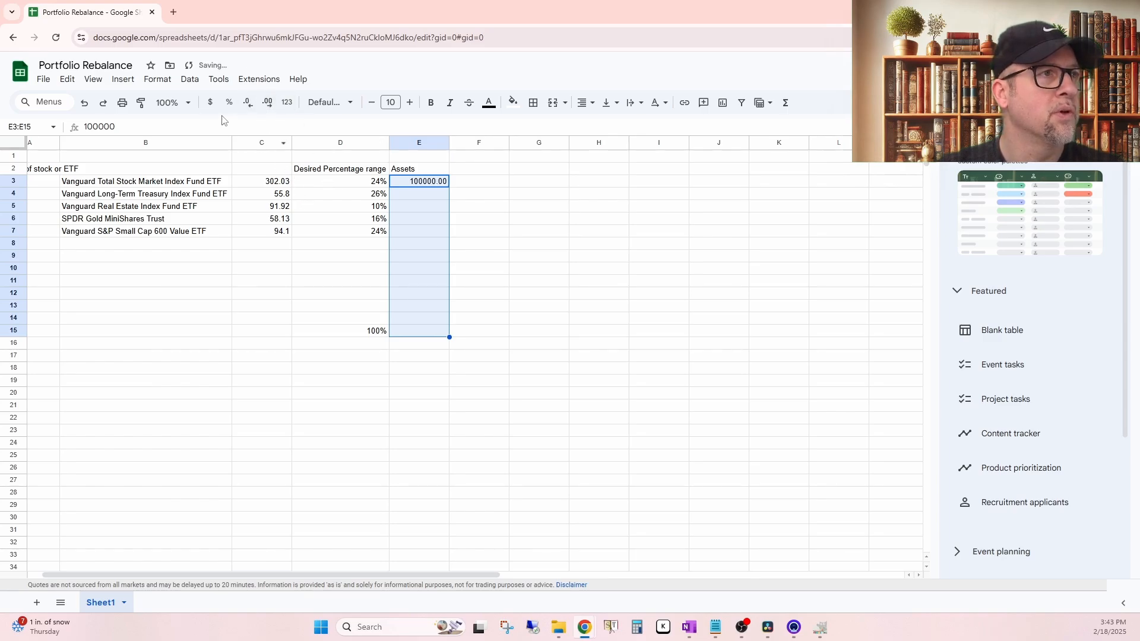
{"action": "left_click", "coordinate": [210, 102]}
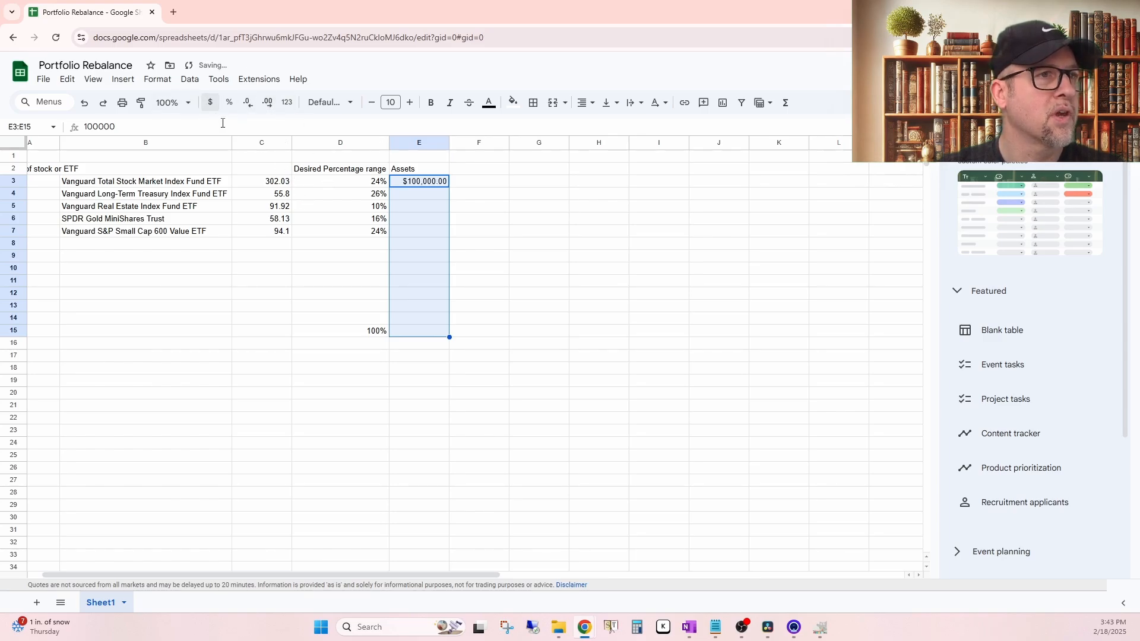
Step: Enter the asset amounts 110000, 50000, 65000 and 100000 for VGLT, VNQ, GLDM and VIOV in E4 to E7
{"action": "left_click", "coordinate": [415, 194]}
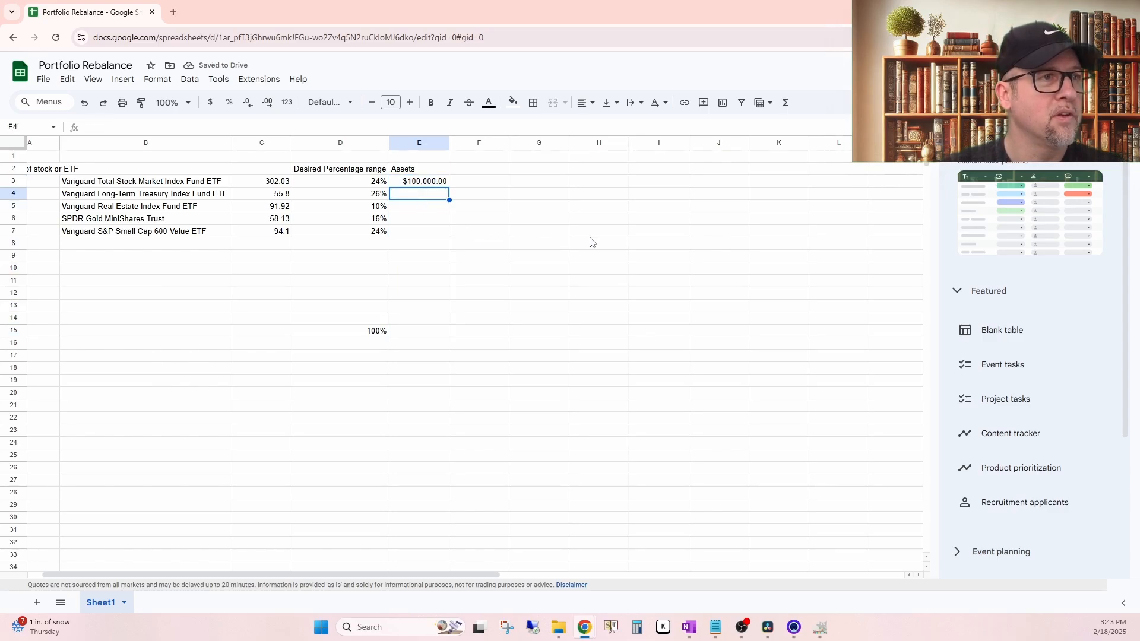
{"action": "type", "text": "110000"}
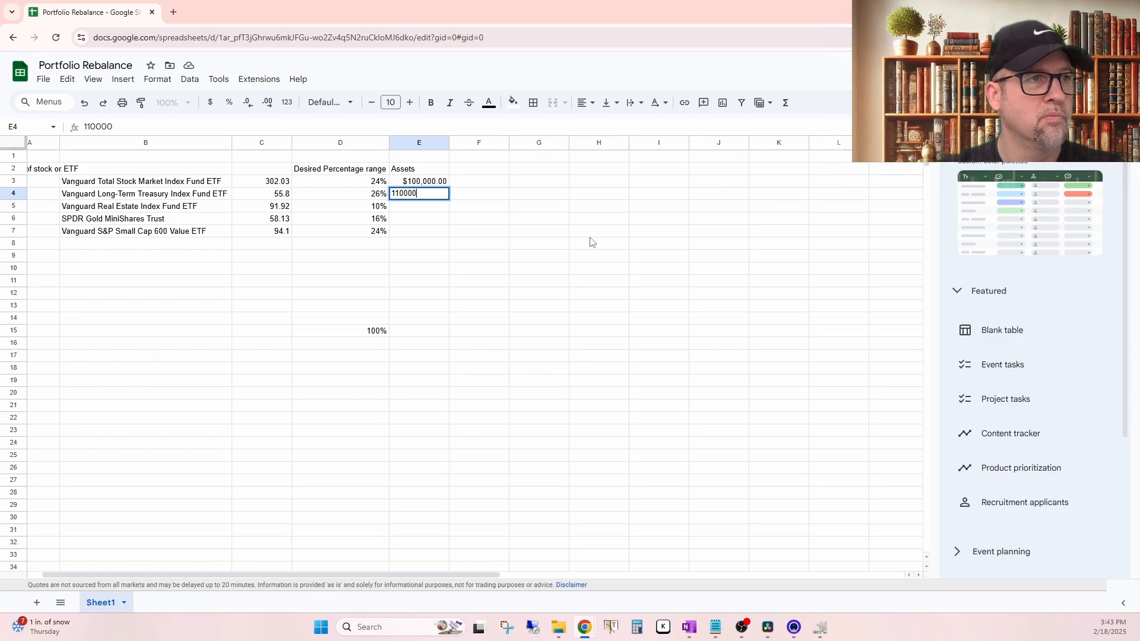
{"action": "key", "text": "Return"}
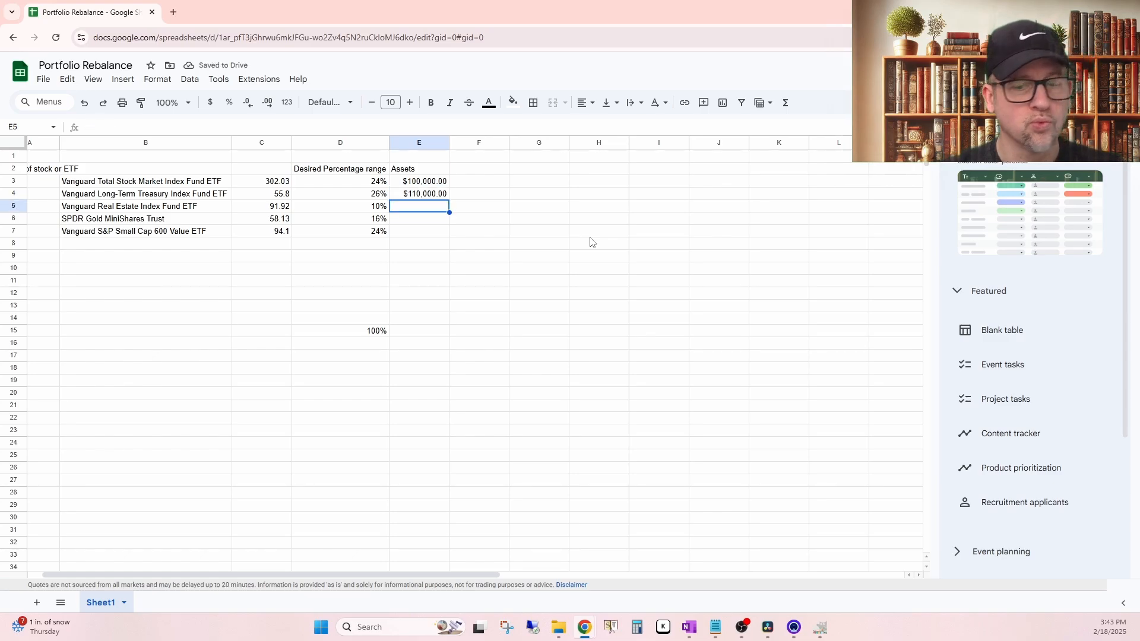
{"action": "type", "text": "50,000"}
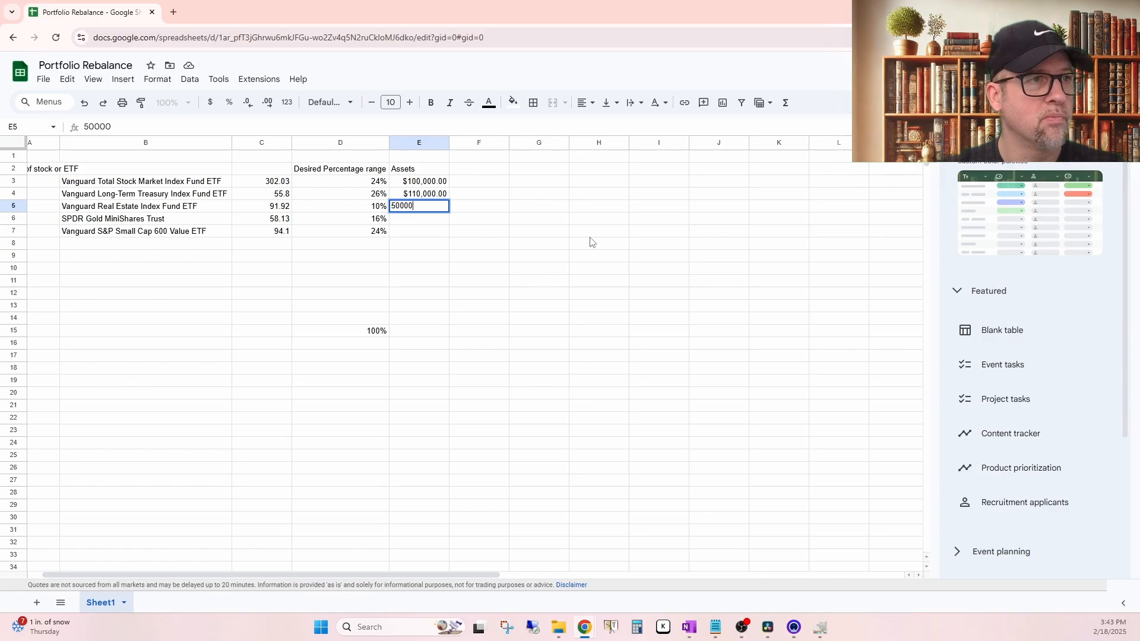
{"action": "key", "text": "Return"}
{"action": "type", "text": "650000"}
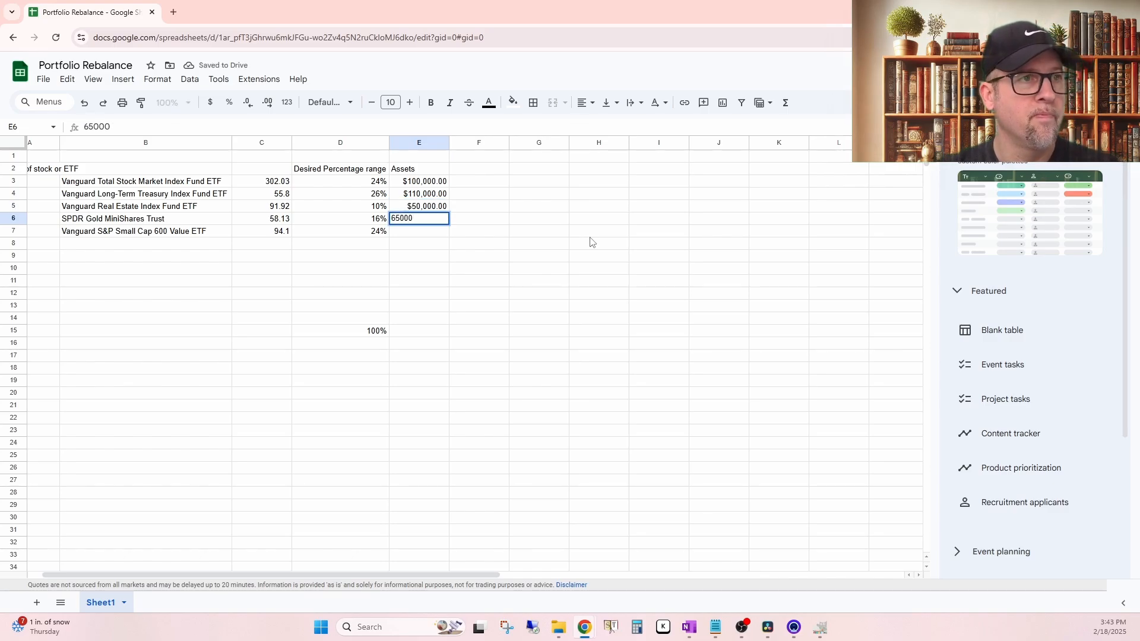
{"action": "key", "text": "Return"}
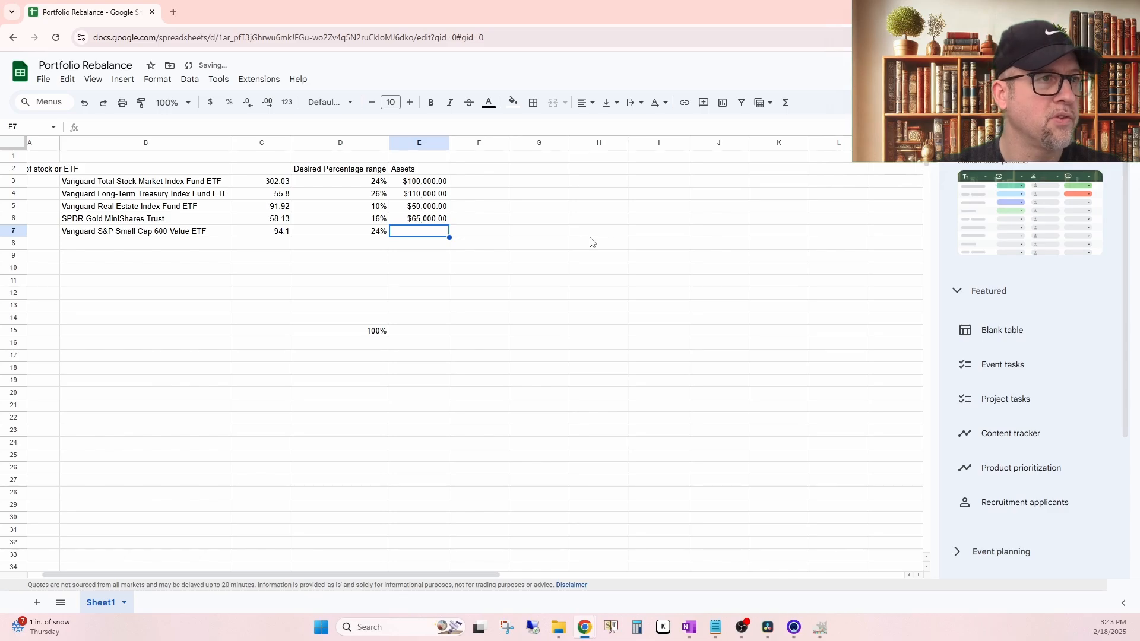
{"action": "type", "text": "1"}
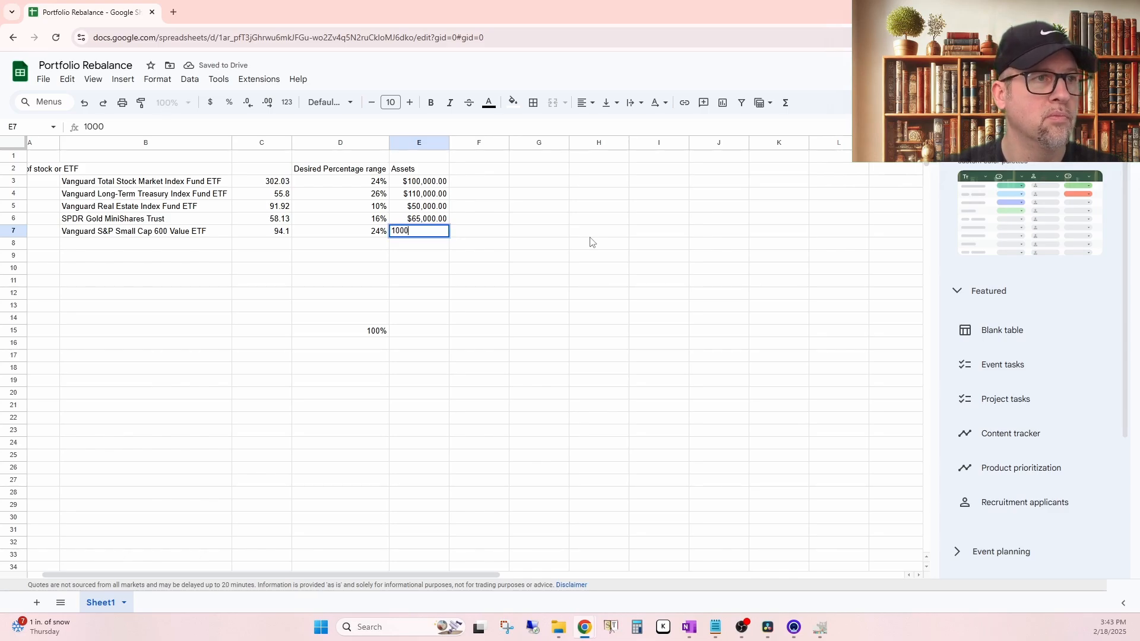
{"action": "type", "text": "00,000"}
{"action": "key", "text": "Return"}
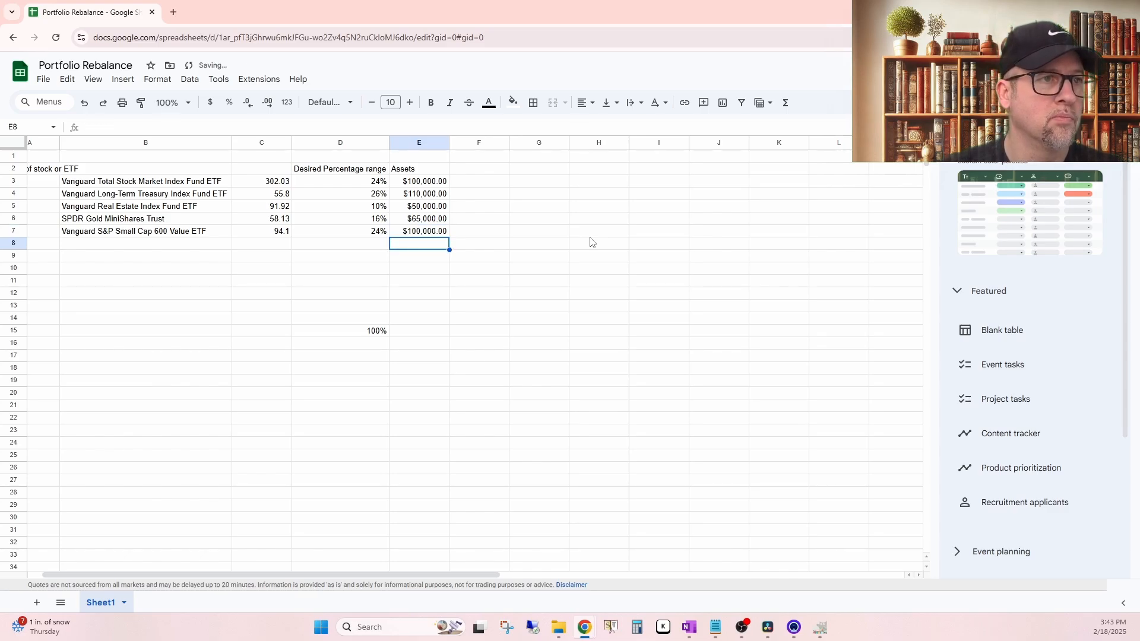
Step: Total the Assets column in E15 with =SUM(E3:E14) and check the formula
{"action": "left_click", "coordinate": [408, 333]}
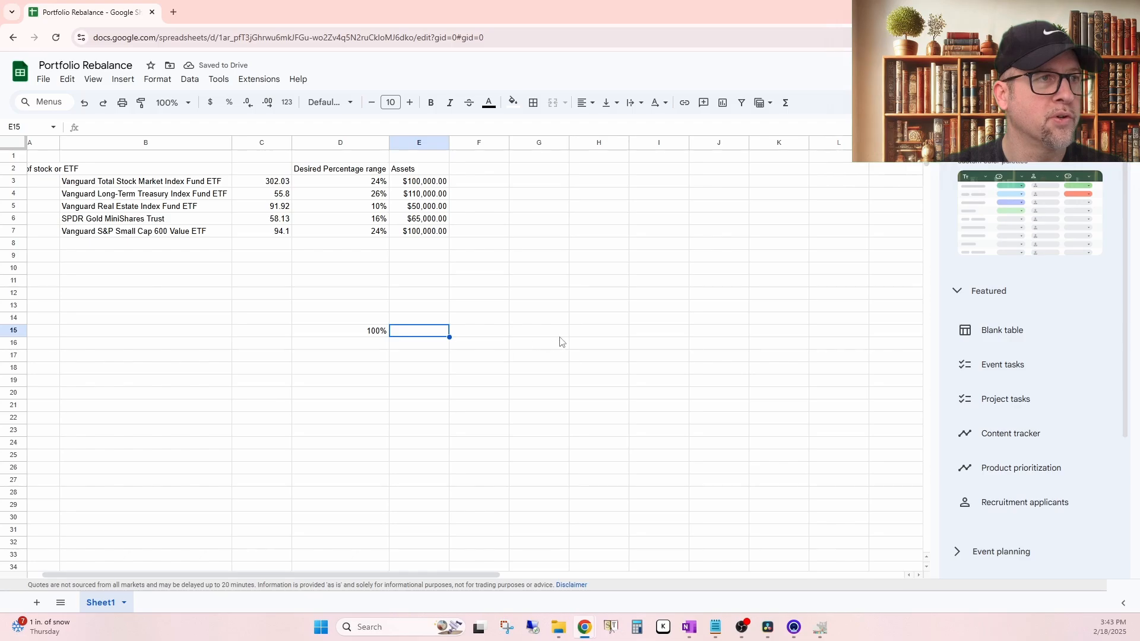
{"action": "left_click", "coordinate": [785, 103]}
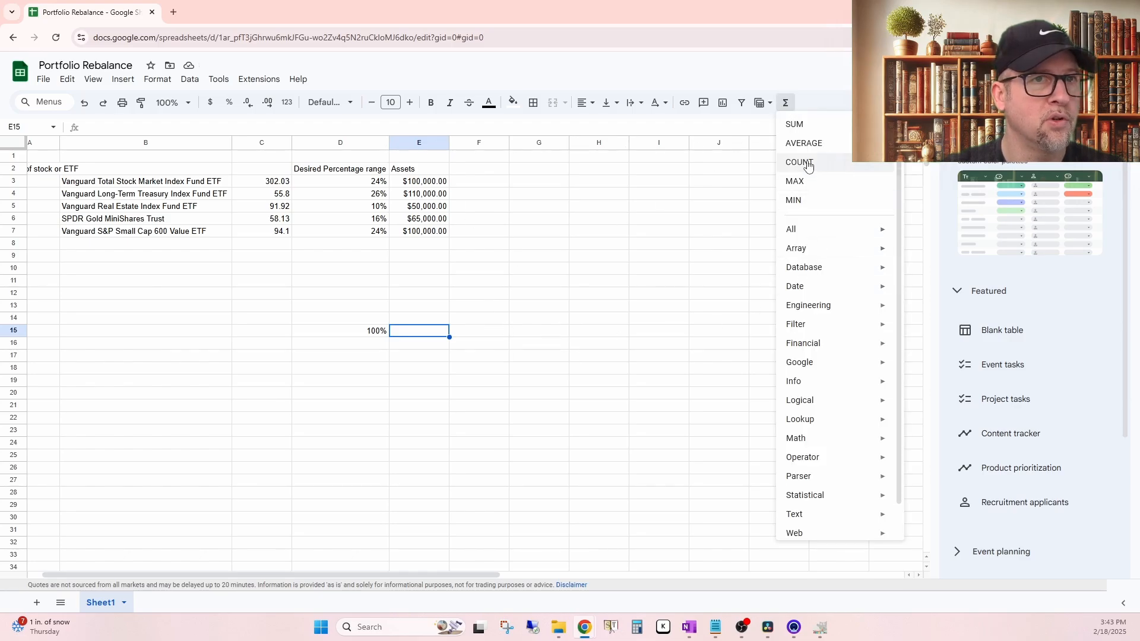
{"action": "left_click", "coordinate": [787, 129]}
{"action": "left_click_drag", "start_coordinate": [431, 317], "coordinate": [426, 185]}
{"action": "key", "text": "Return"}
{"action": "left_click", "coordinate": [527, 316]}
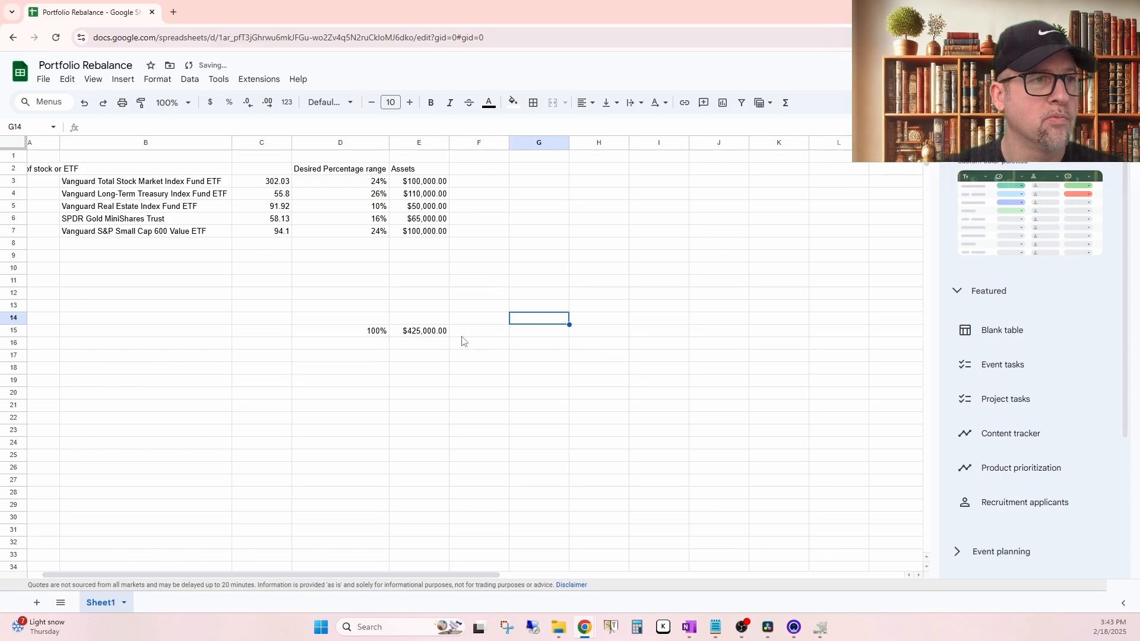
{"action": "left_click", "coordinate": [428, 333]}
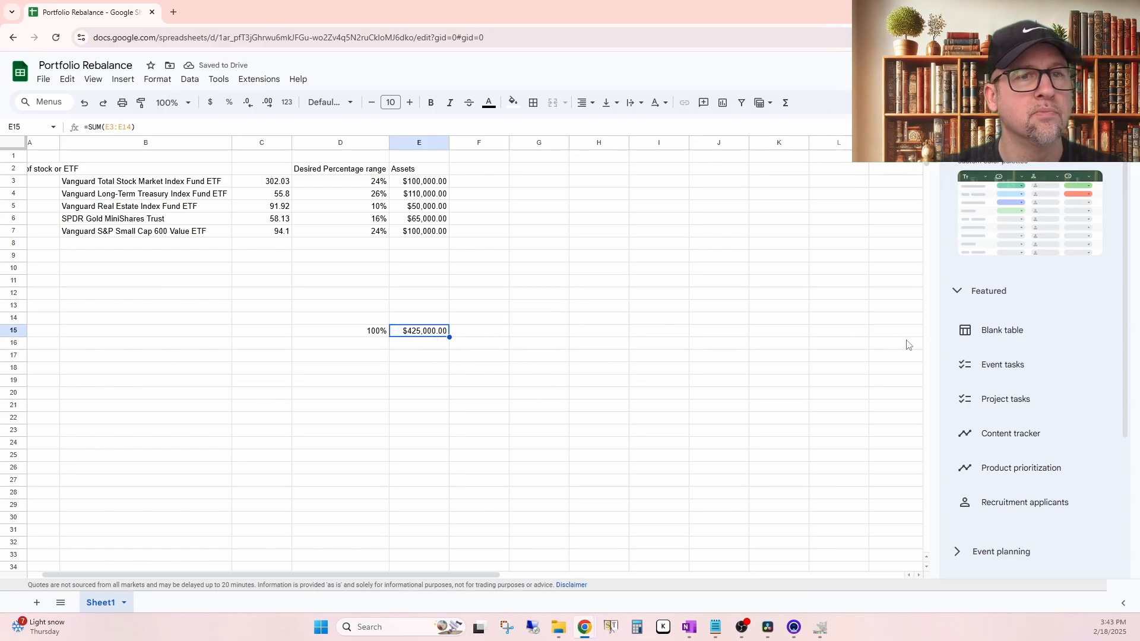
Step: Add the header "Current Percentage" in F2, beside the Assets column
{"action": "scroll", "coordinate": [906, 341], "scroll_direction": "left", "scroll_amount": 1}
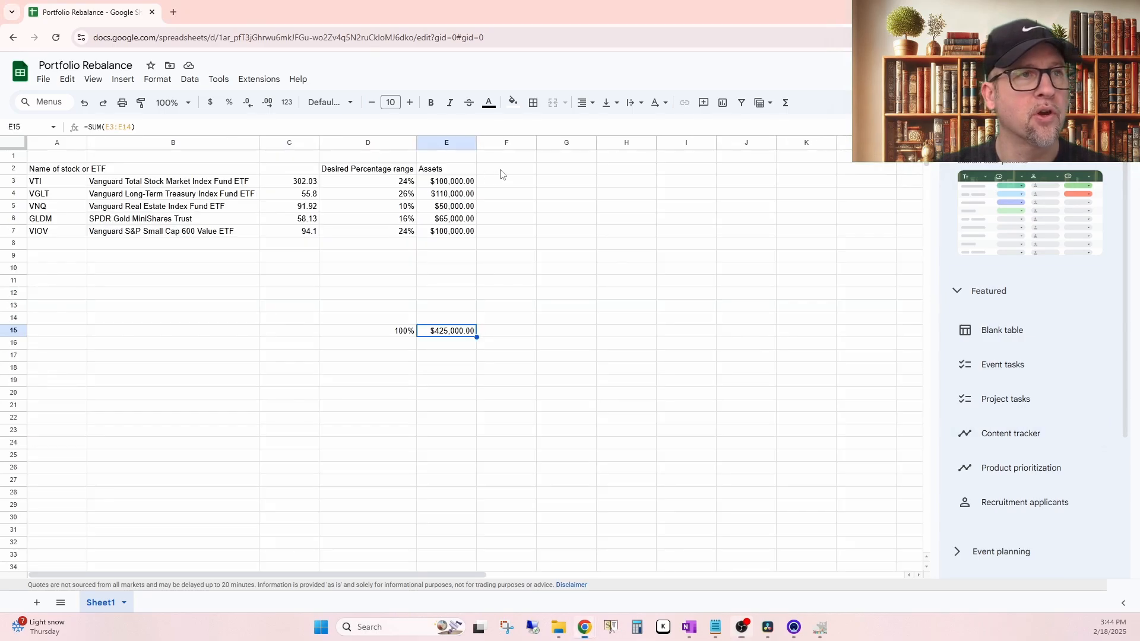
{"action": "left_click", "coordinate": [501, 174]}
{"action": "type", "text": "Current"}
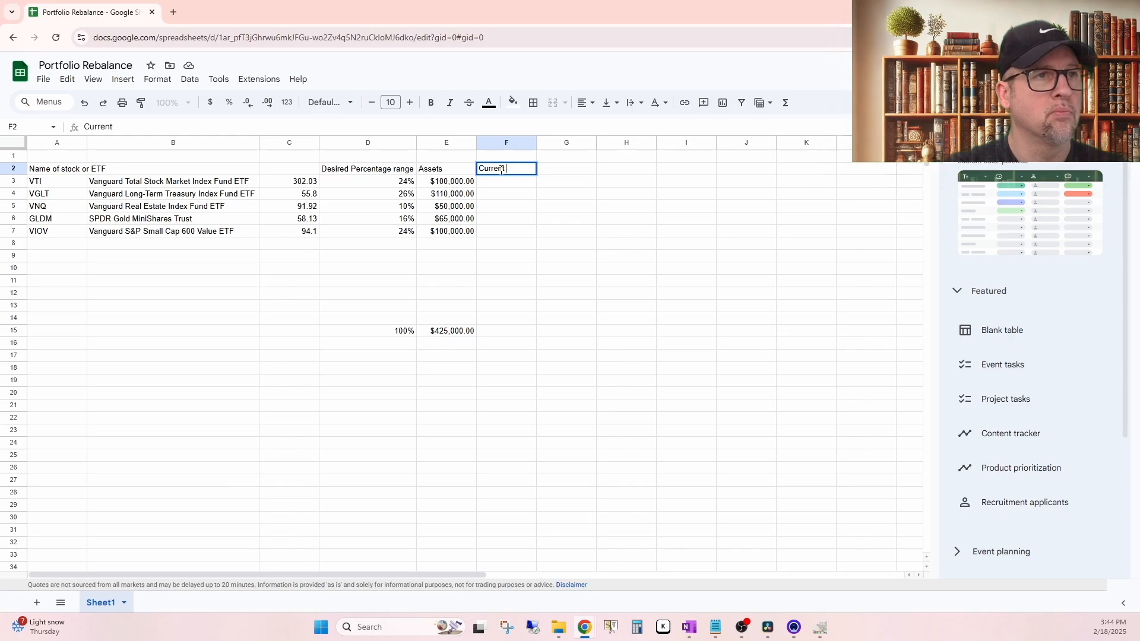
{"action": "type", "text": " Percen"}
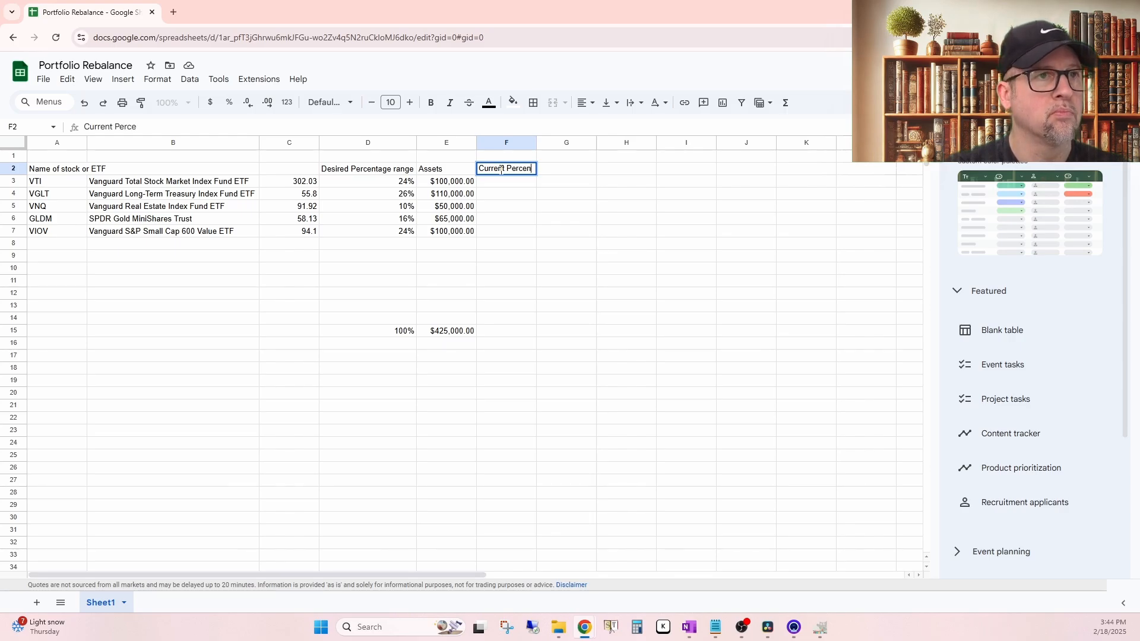
{"action": "type", "text": "tage"}
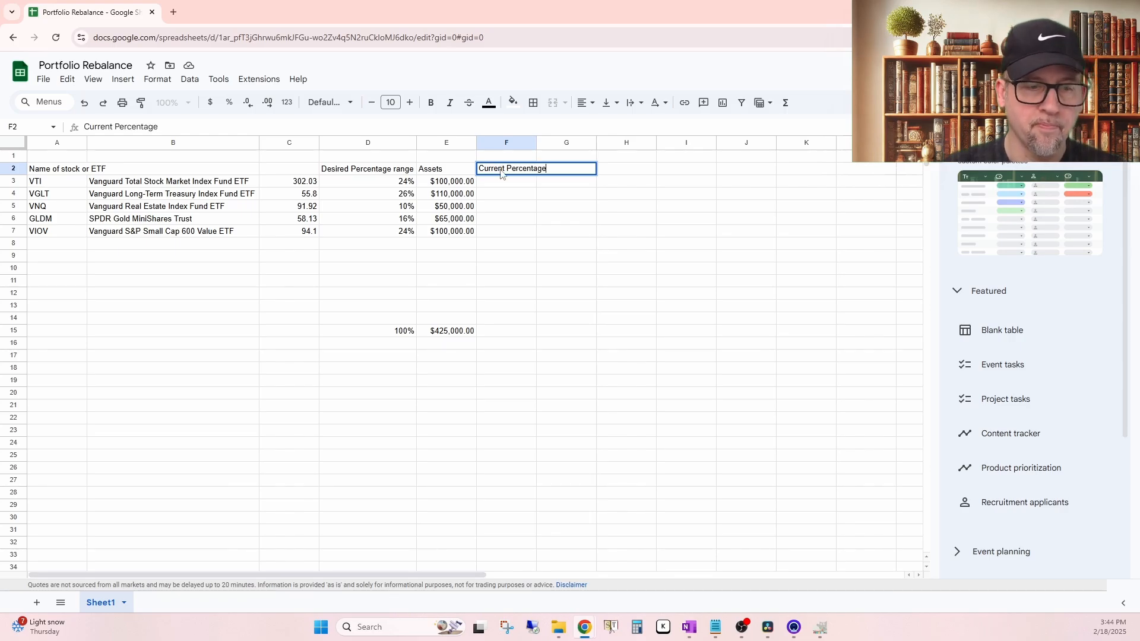
{"action": "key", "text": "Return"}
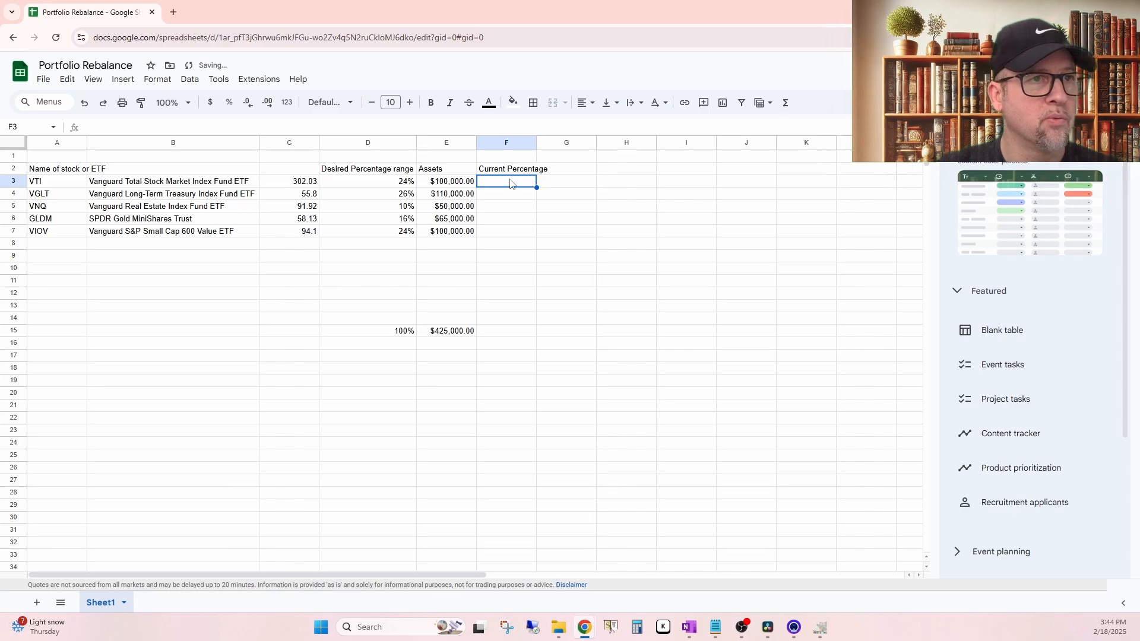
Step: Calculate VTI's current percentage in F3 with =SUM(E3/E15) and format the cell as a percentage
{"action": "left_click", "coordinate": [441, 186]}
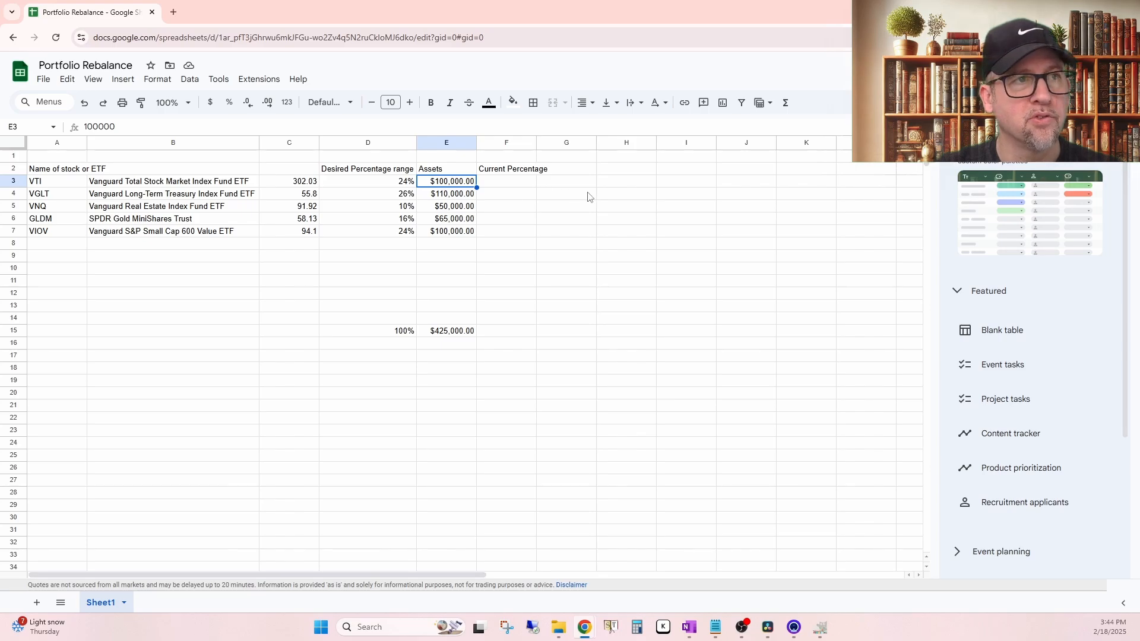
{"action": "left_click", "coordinate": [532, 186]}
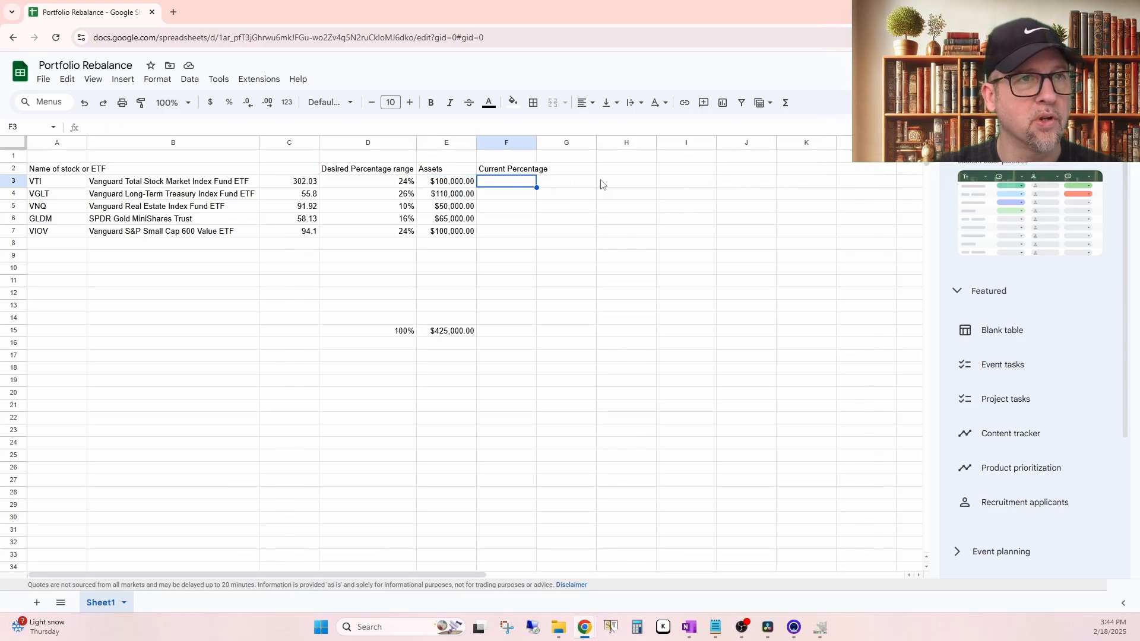
{"action": "left_click", "coordinate": [785, 103]}
{"action": "left_click", "coordinate": [794, 124]}
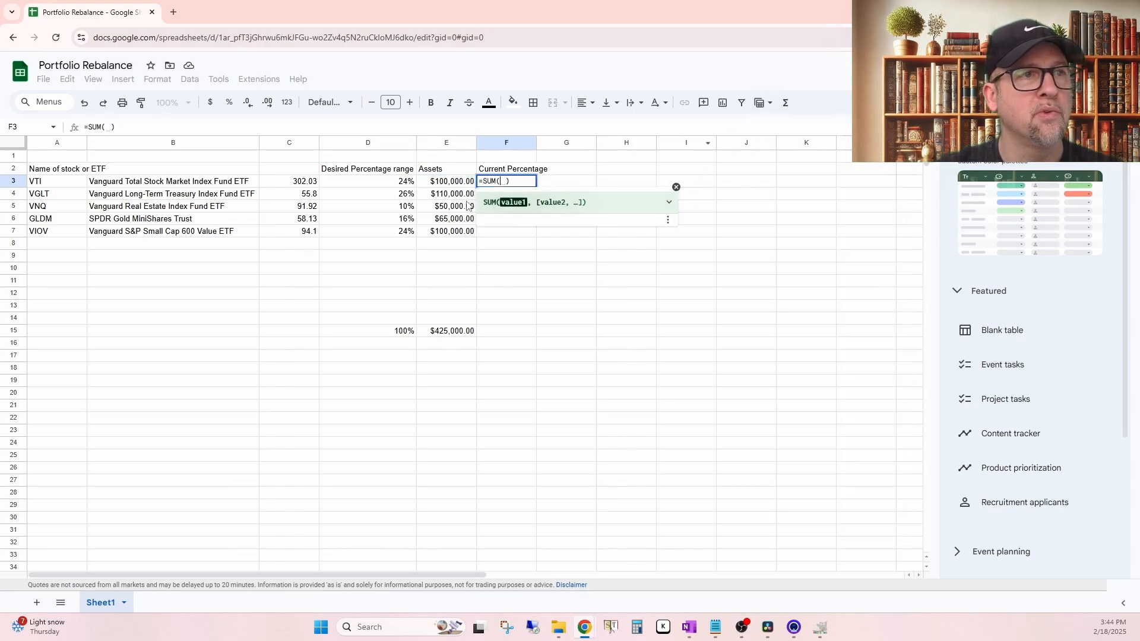
{"action": "left_click", "coordinate": [451, 184]}
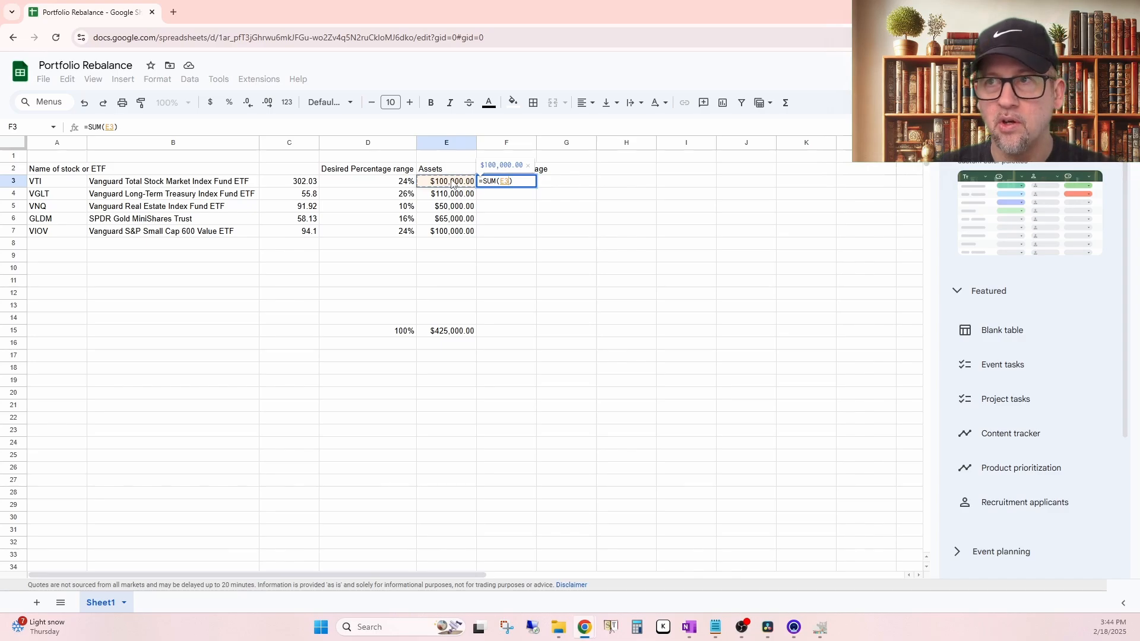
{"action": "type", "text": "/"}
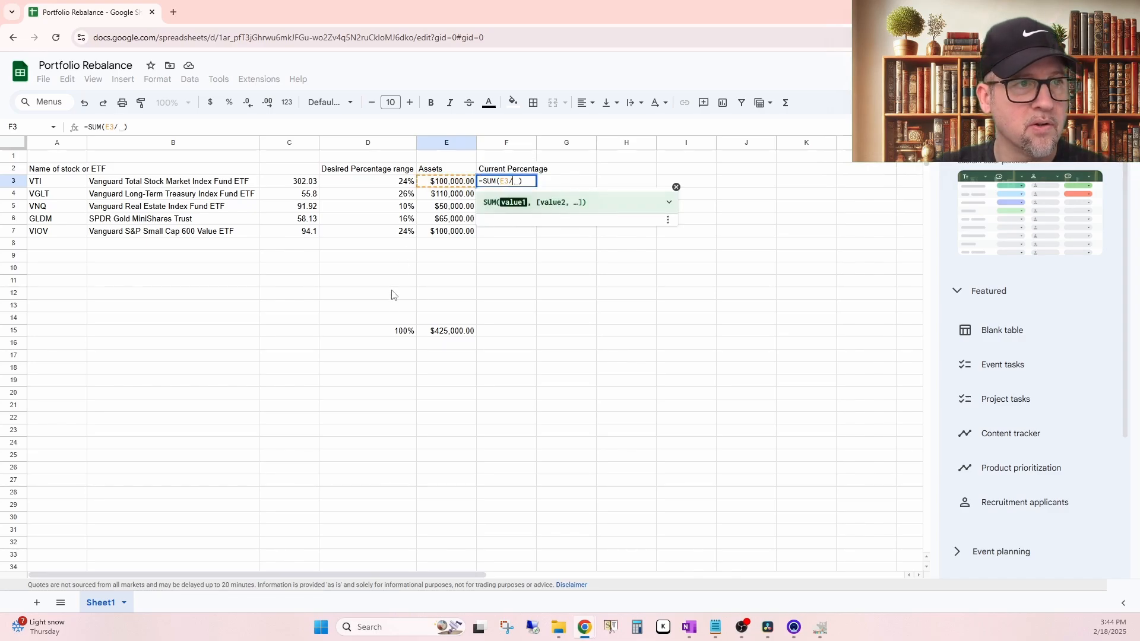
{"action": "left_click", "coordinate": [455, 331]}
{"action": "key", "text": "Return"}
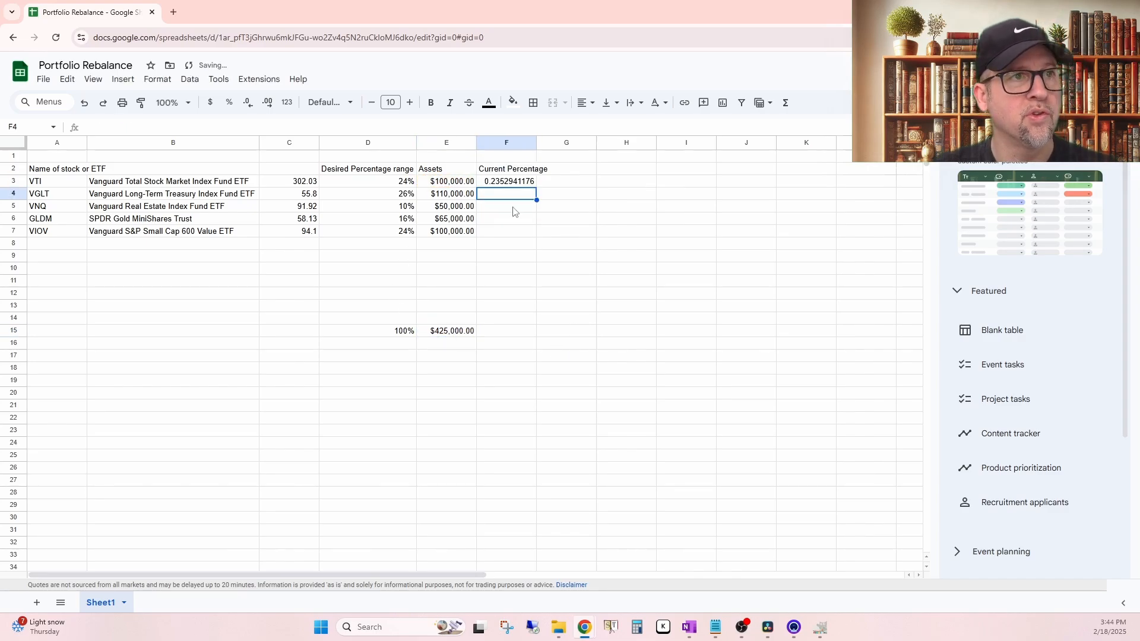
{"action": "left_click", "coordinate": [484, 185]}
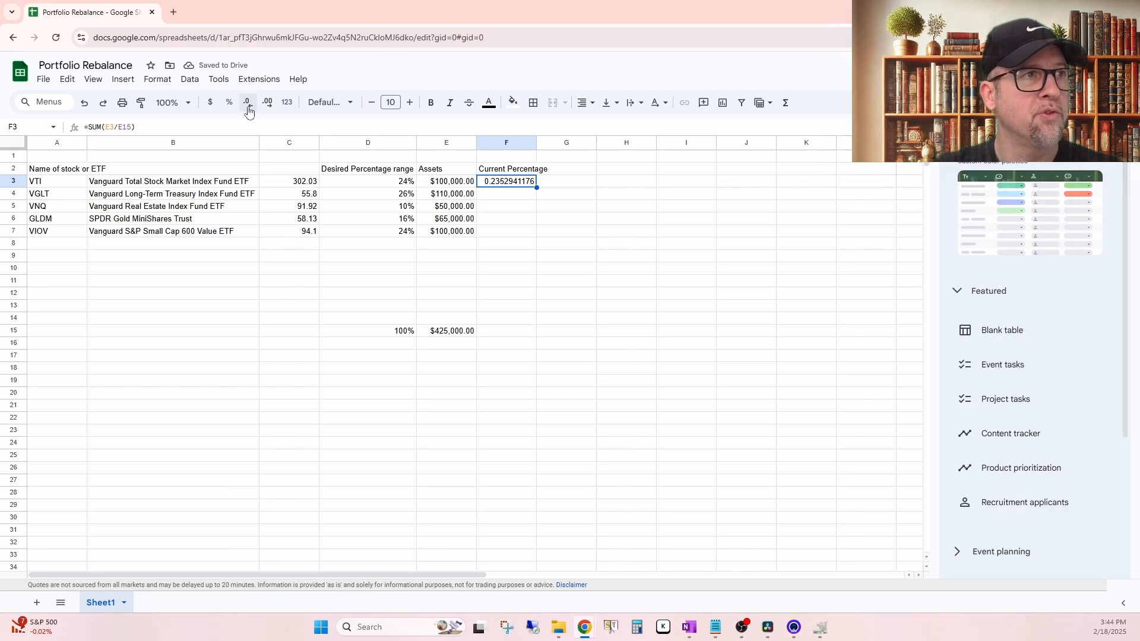
{"action": "left_click", "coordinate": [229, 102]}
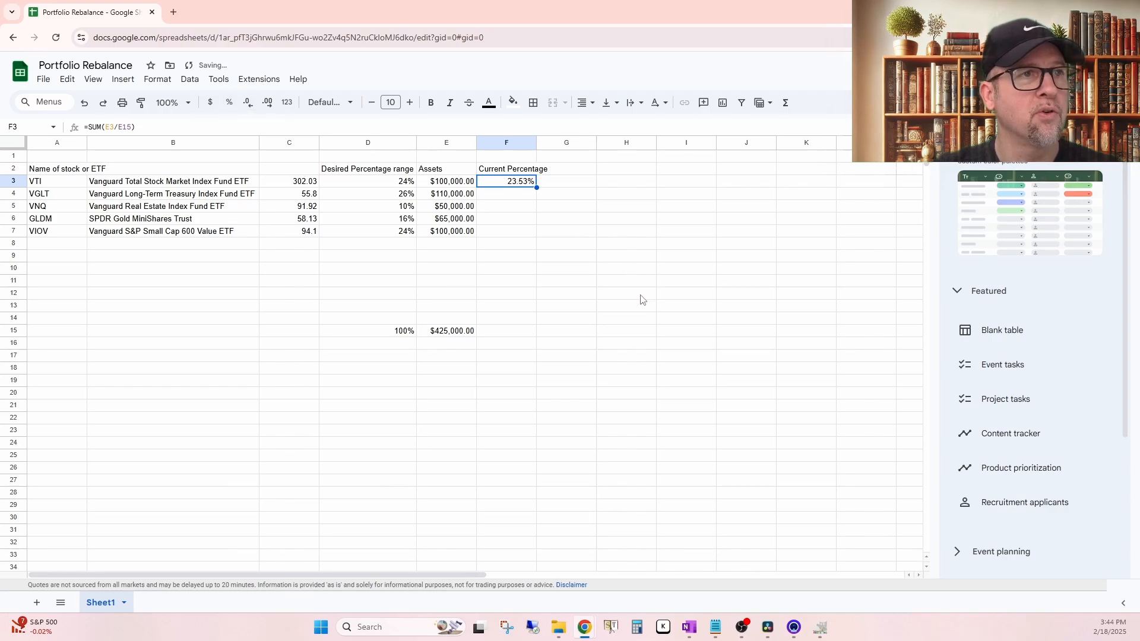
Step: Try to fill the F3 formula down to F7, and check F4's formula and the cell E16 it divides by
{"action": "left_click_drag", "start_coordinate": [534, 189], "coordinate": [536, 233]}
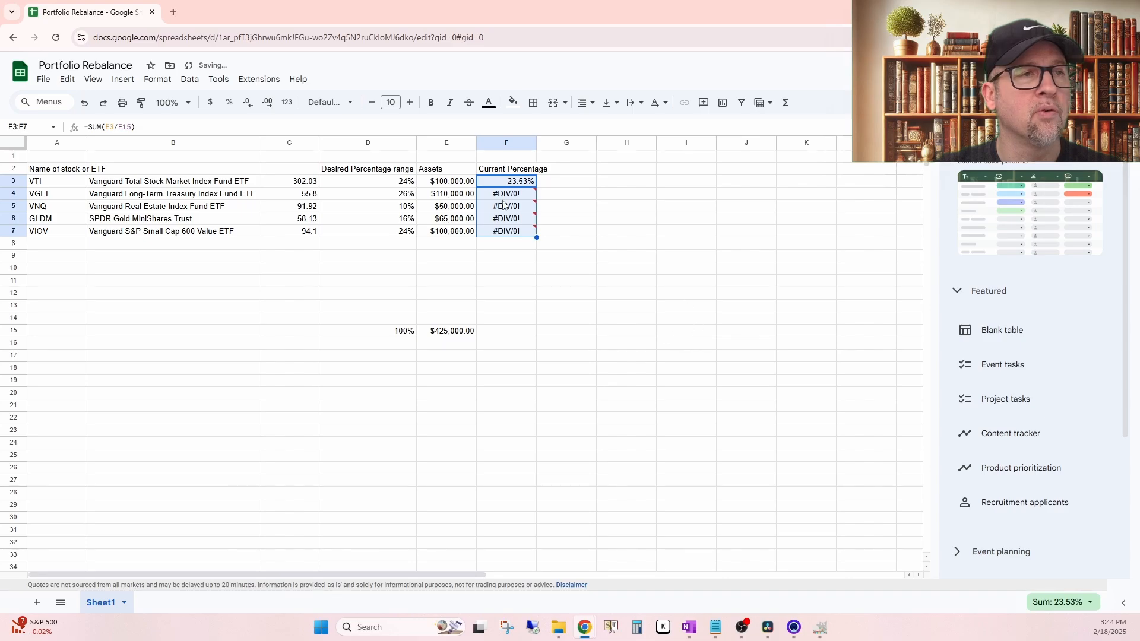
{"action": "mouse_move", "coordinate": [517, 198]}
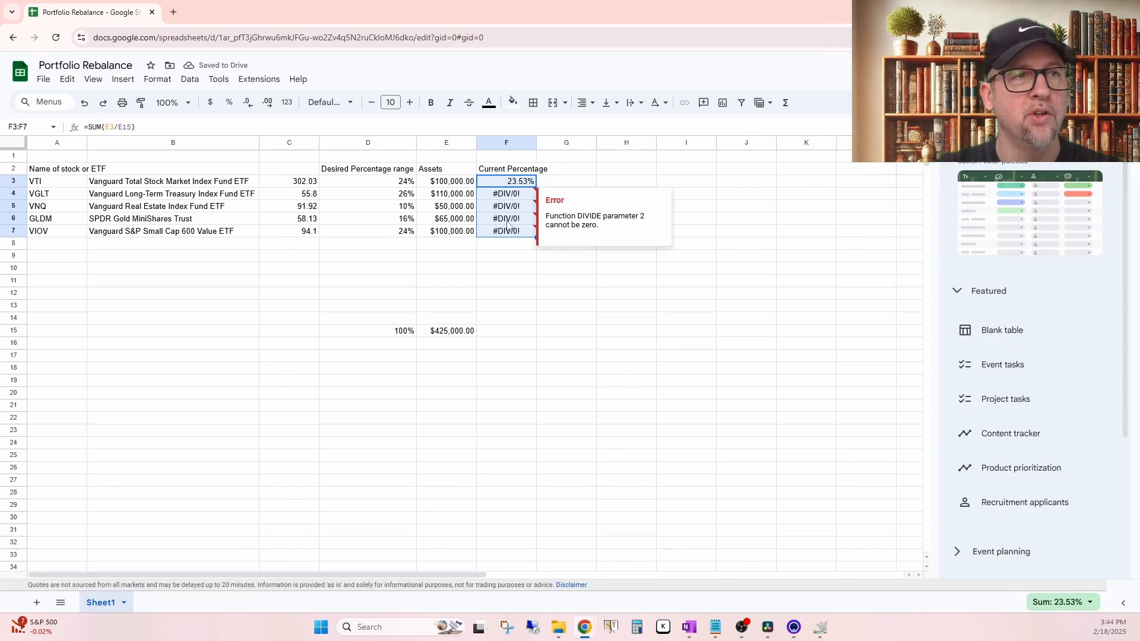
{"action": "left_click", "coordinate": [498, 199]}
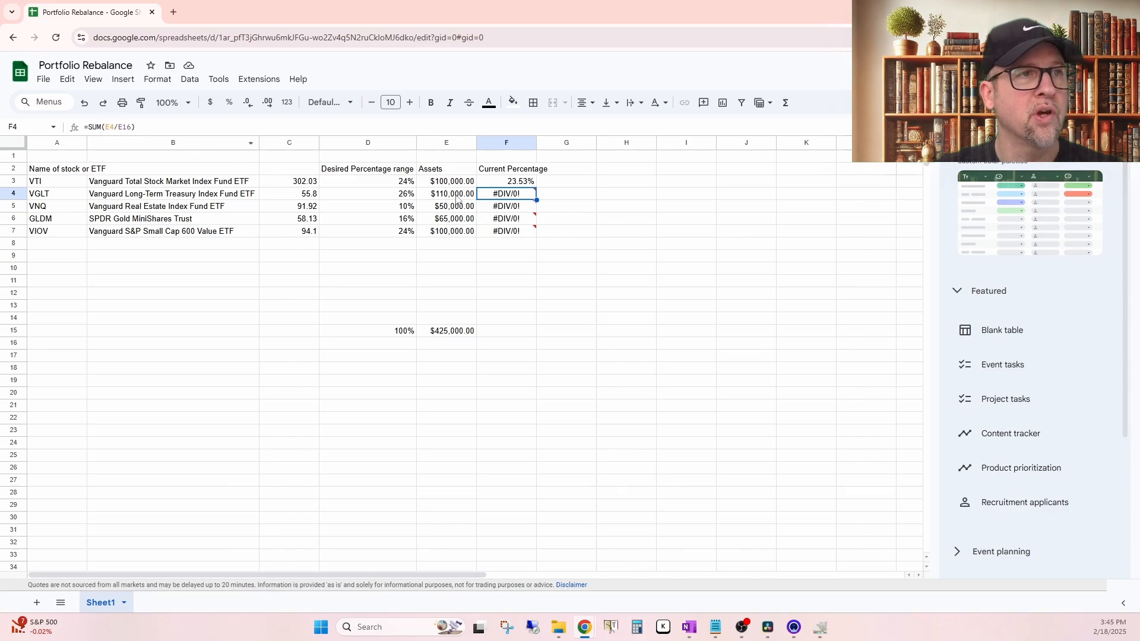
{"action": "mouse_move", "coordinate": [496, 203]}
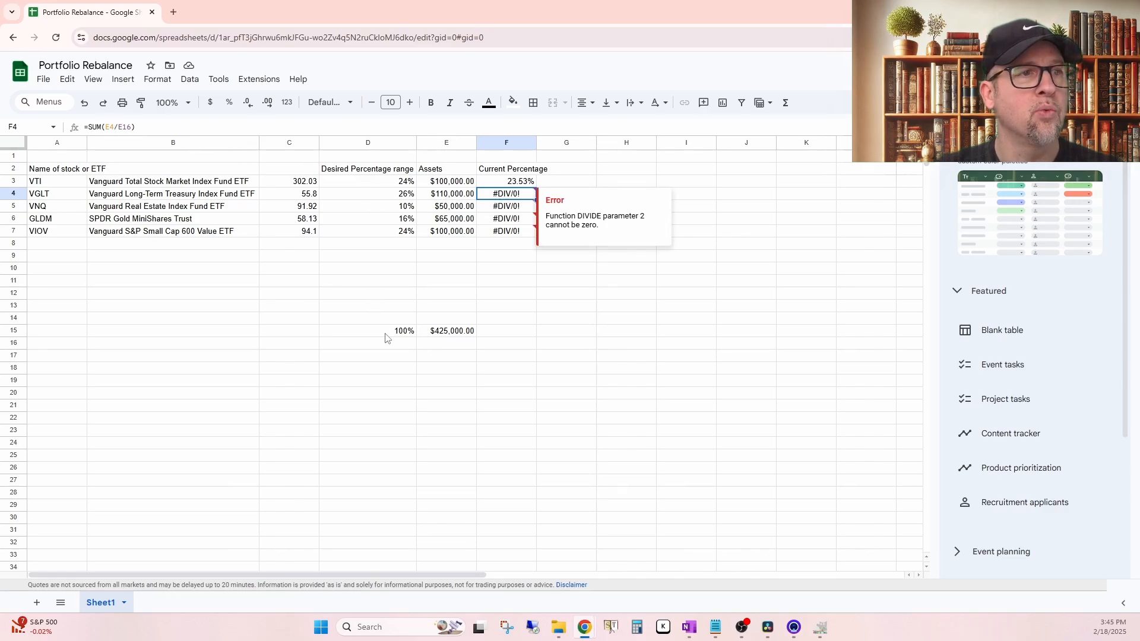
{"action": "left_click", "coordinate": [448, 349]}
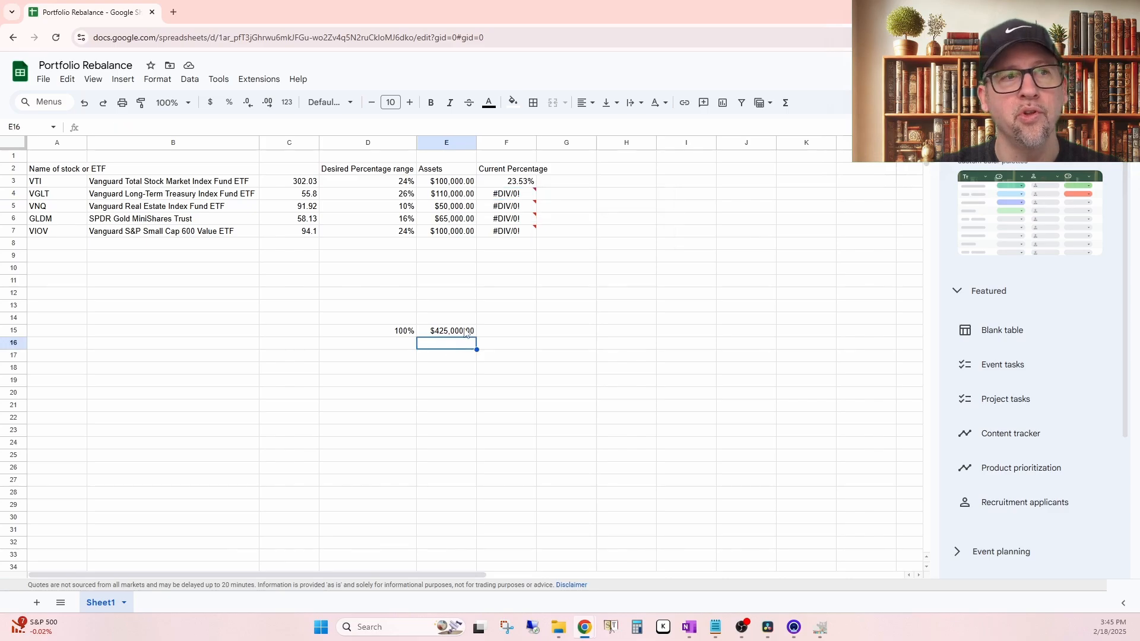
Step: Make the total reference in F3's formula absolute, so that it reads =SUM(E3/$E$15)
{"action": "left_click", "coordinate": [508, 182]}
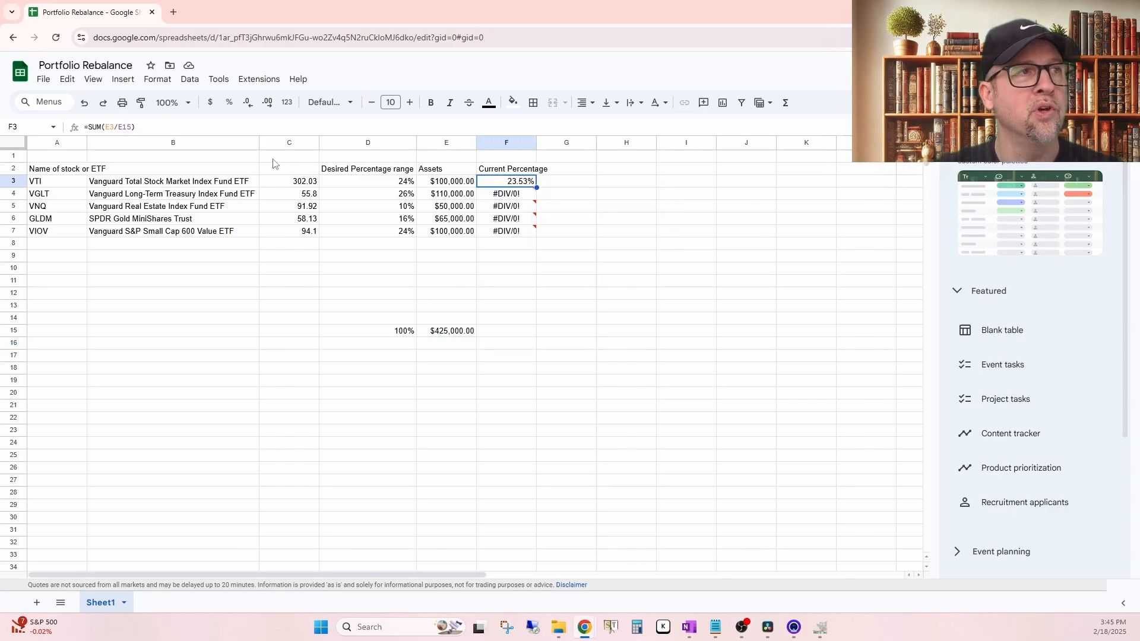
{"action": "left_click", "coordinate": [122, 127]}
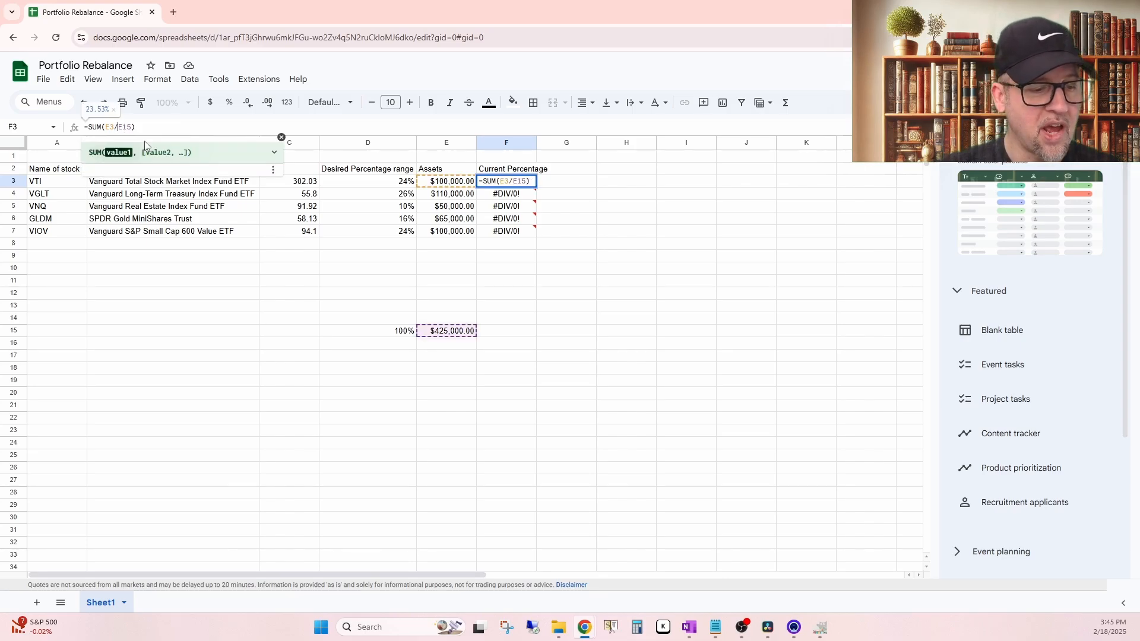
{"action": "type", "text": "$"}
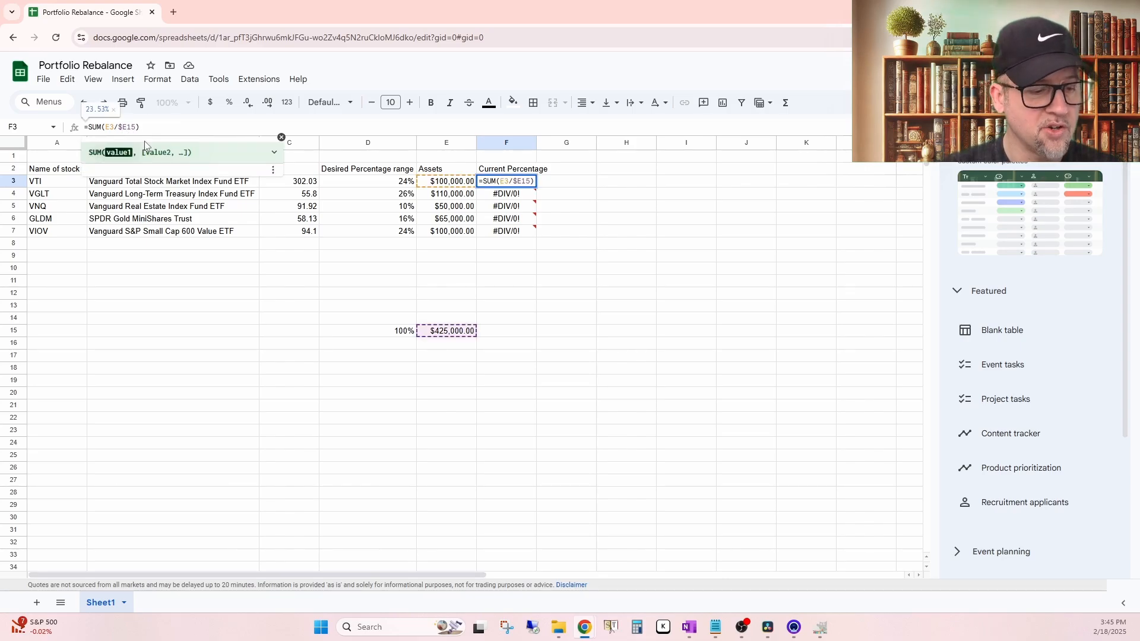
{"action": "type", "text": "$"}
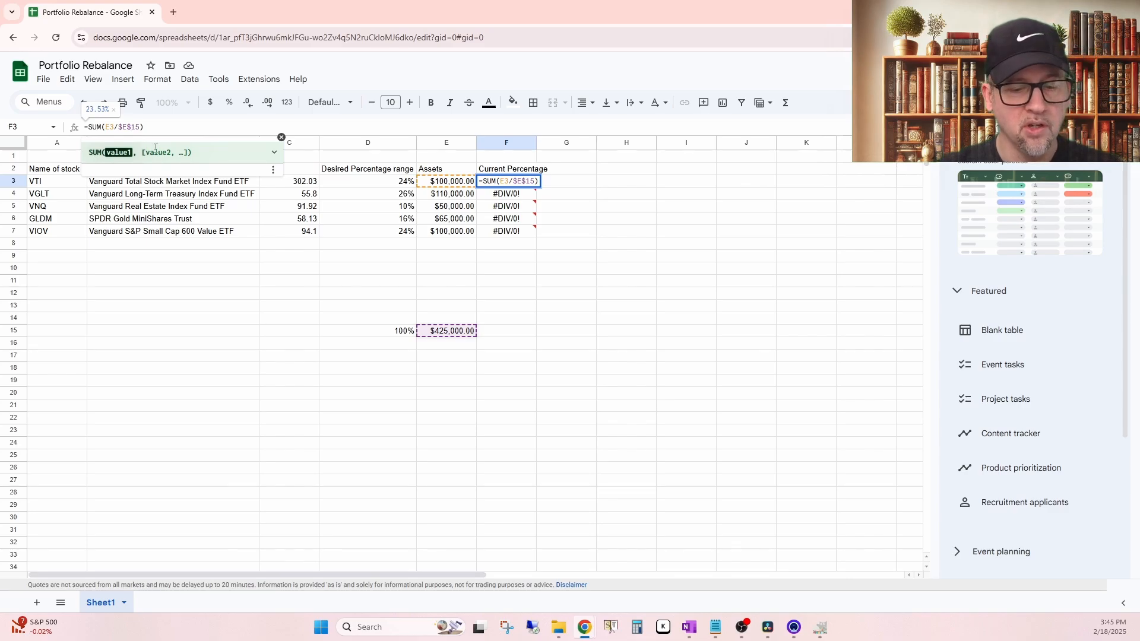
{"action": "key", "text": "Return"}
Step: Fill the corrected F3 formula down through F7 and check the current percentages
{"action": "left_click", "coordinate": [517, 181]}
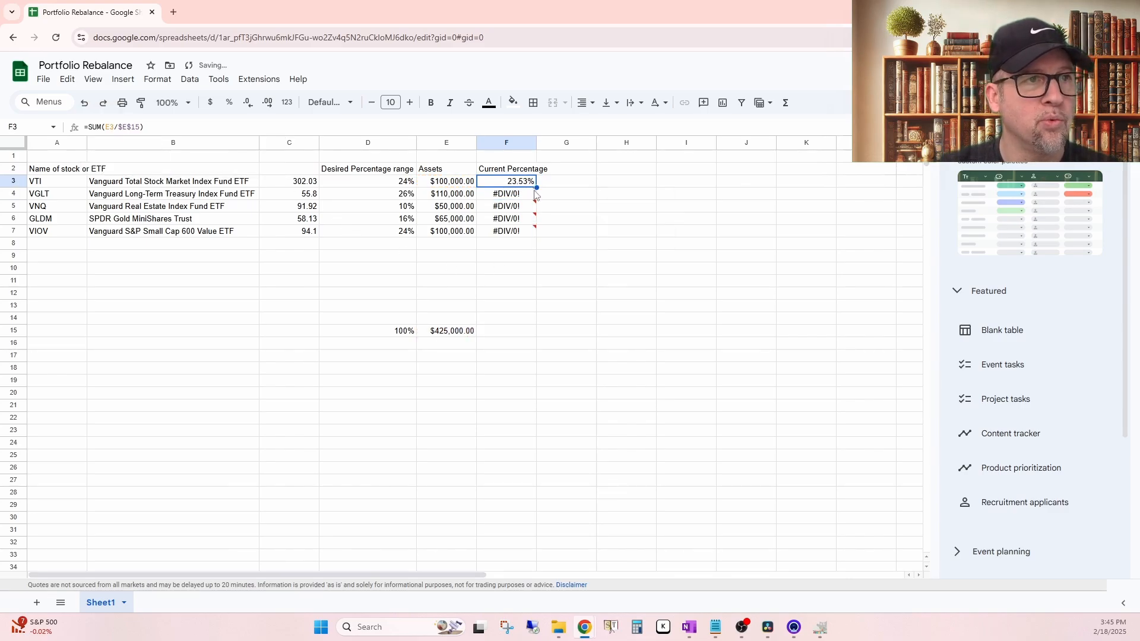
{"action": "left_click_drag", "start_coordinate": [537, 189], "coordinate": [538, 233]}
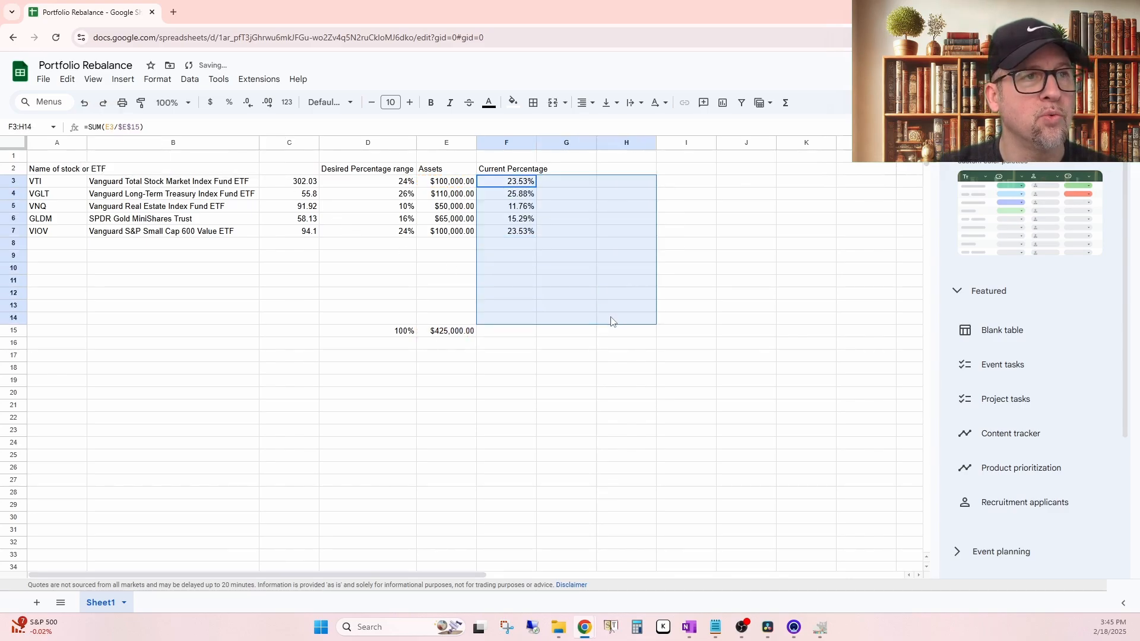
{"action": "left_click", "coordinate": [613, 321]}
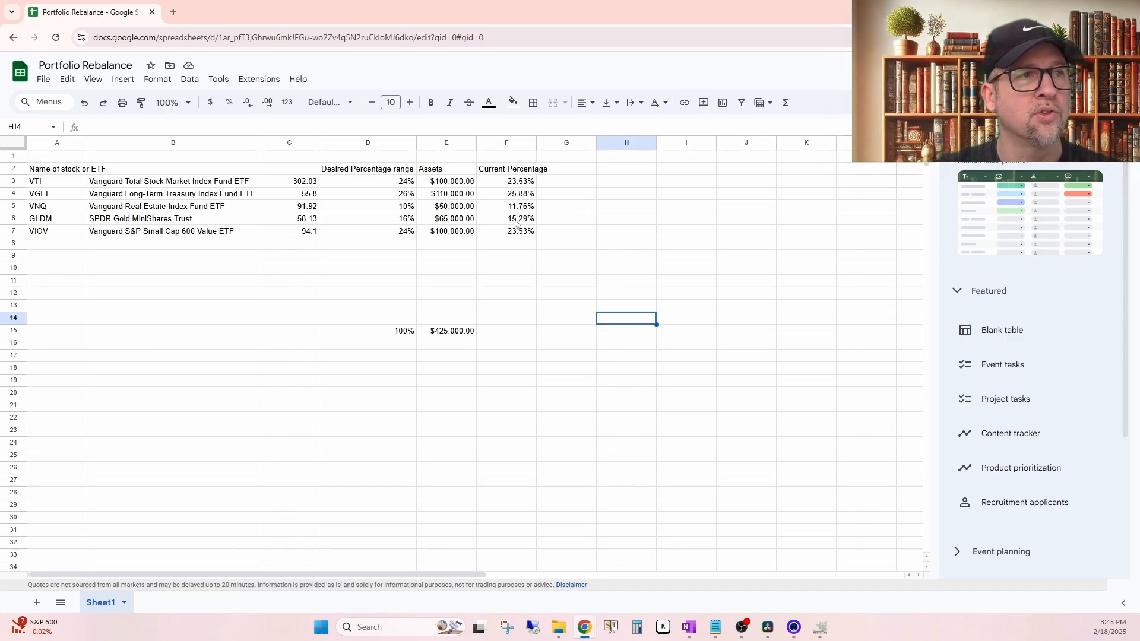
{"action": "left_click", "coordinate": [517, 186]}
{"action": "left_click", "coordinate": [517, 233]}
{"action": "left_click", "coordinate": [587, 280]}
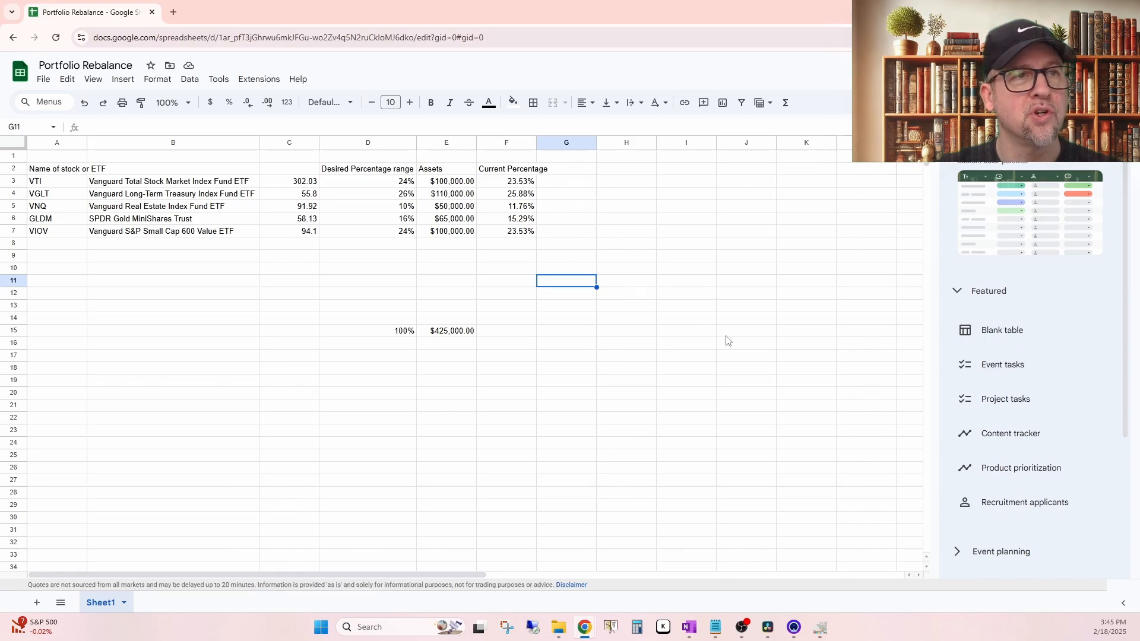
{"action": "left_click", "coordinate": [711, 306]}
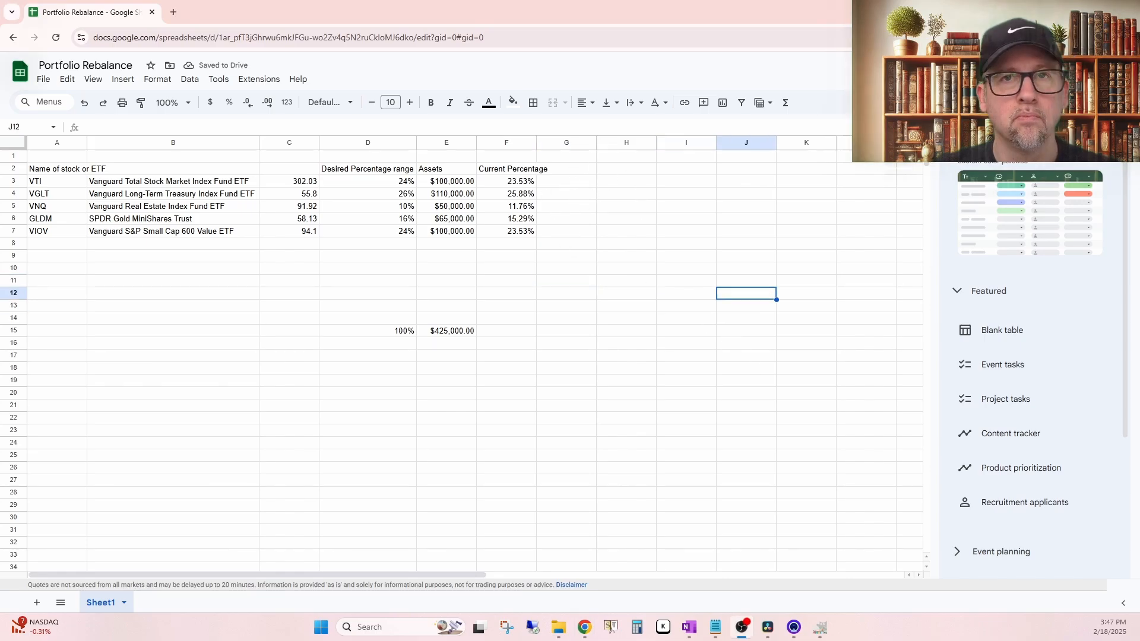
Step: Add the header "Desired Assets" in G2
{"action": "left_click", "coordinate": [573, 173]}
{"action": "type", "text": "Desired Assets"}
{"action": "key", "text": "Return"}
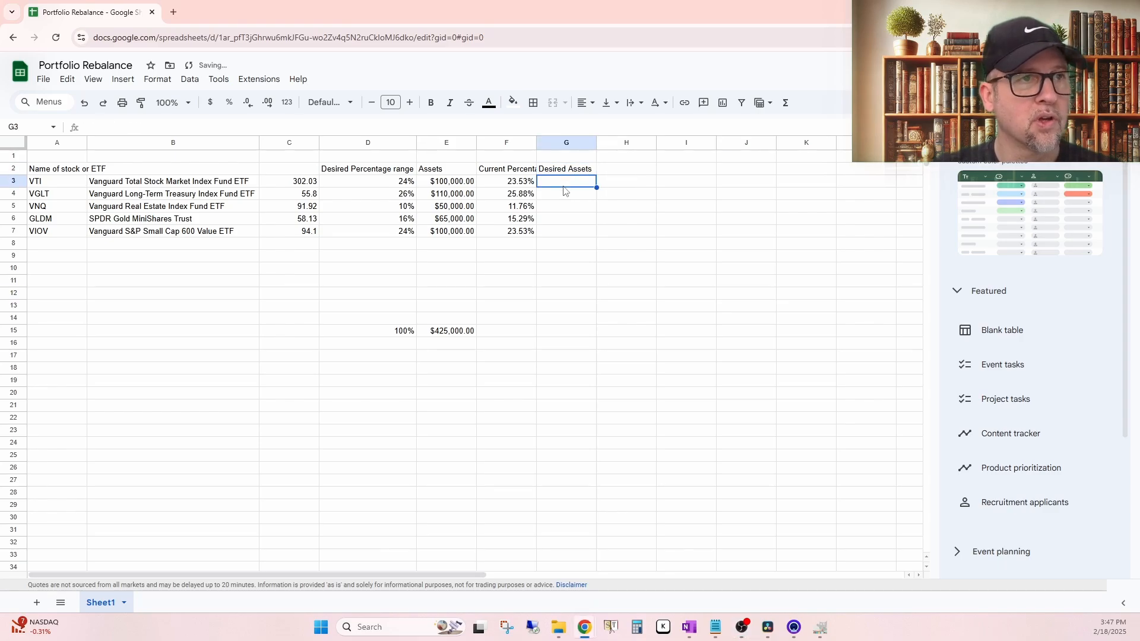
Step: Calculate VTI's desired assets in G3 by multiplying its desired percentage by the assets total with =SUM(D3*E15)
{"action": "left_click", "coordinate": [786, 105]}
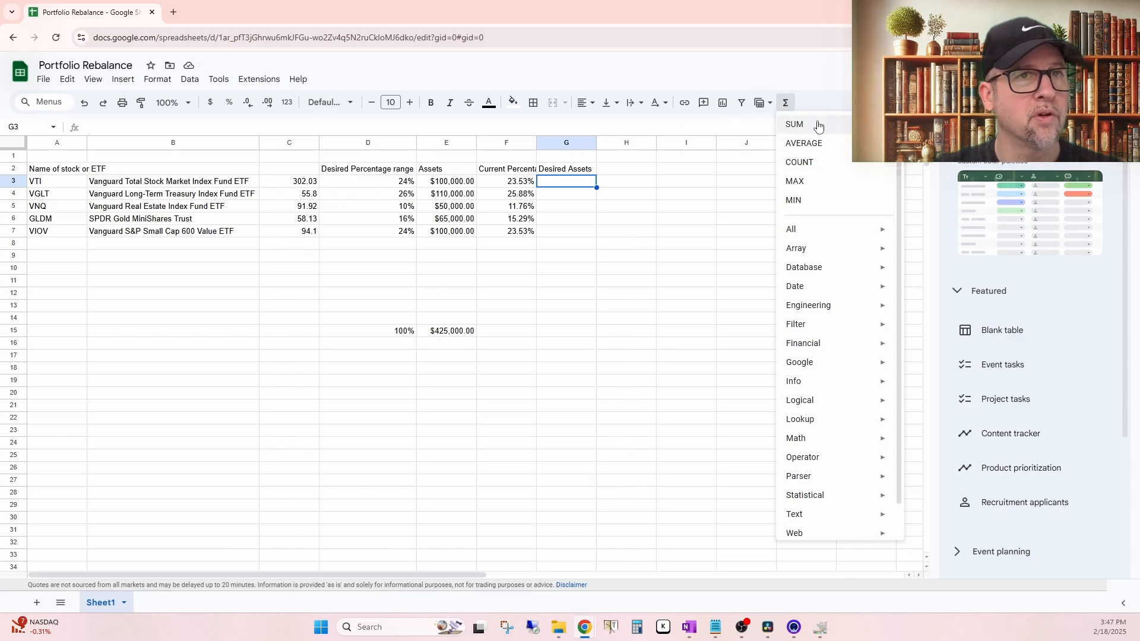
{"action": "left_click", "coordinate": [815, 124]}
{"action": "left_click", "coordinate": [389, 184]}
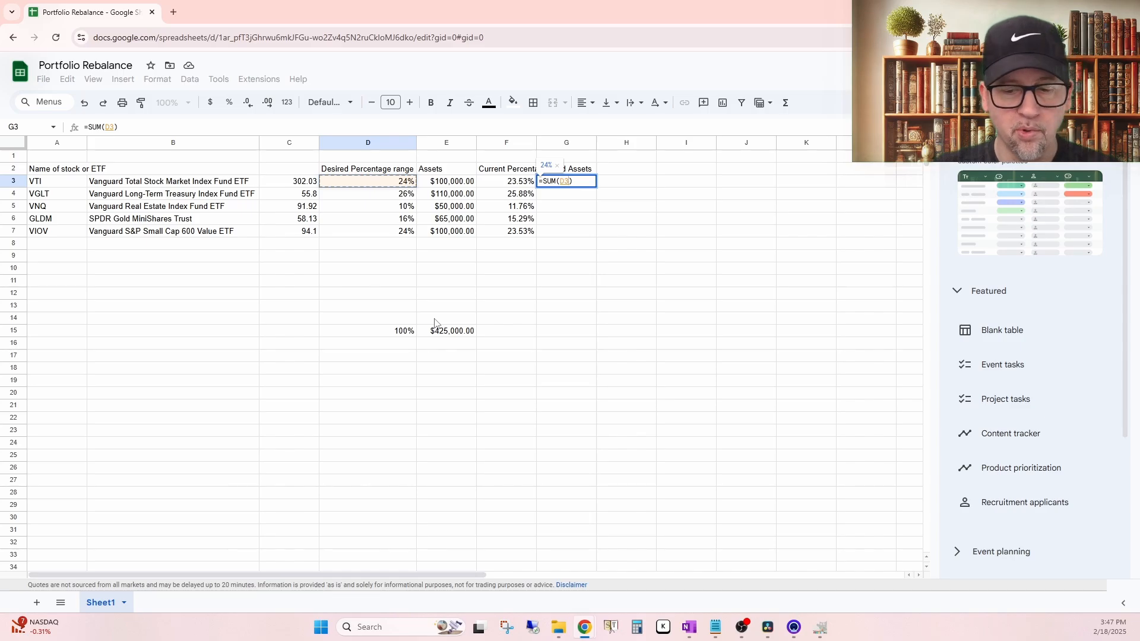
{"action": "type", "text": "*"}
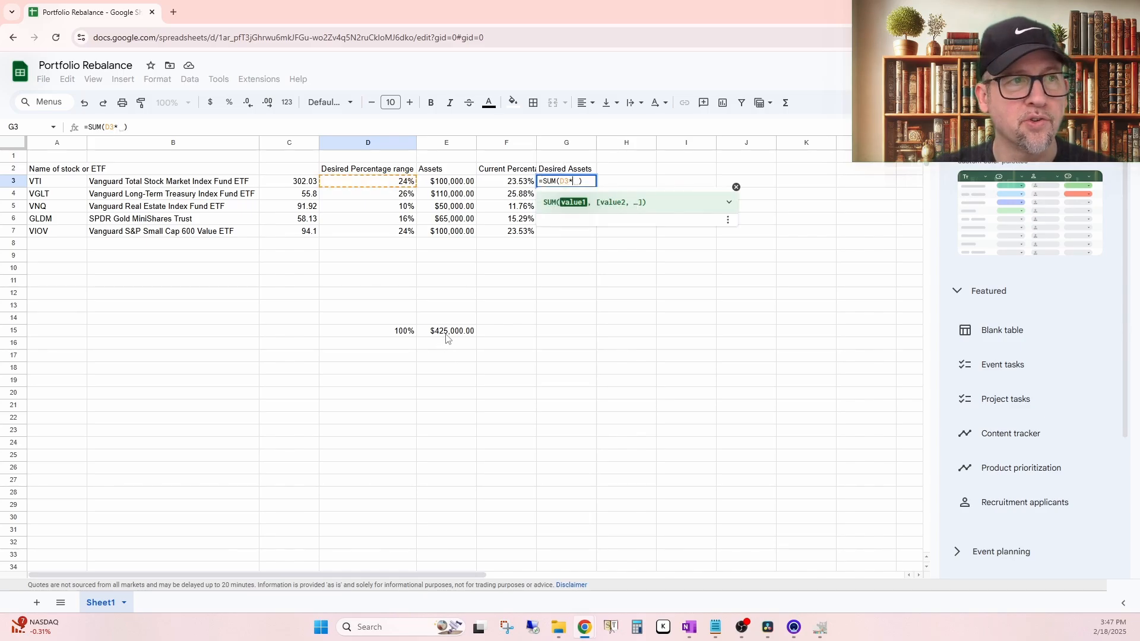
{"action": "left_click", "coordinate": [448, 336]}
{"action": "key", "text": "Return"}
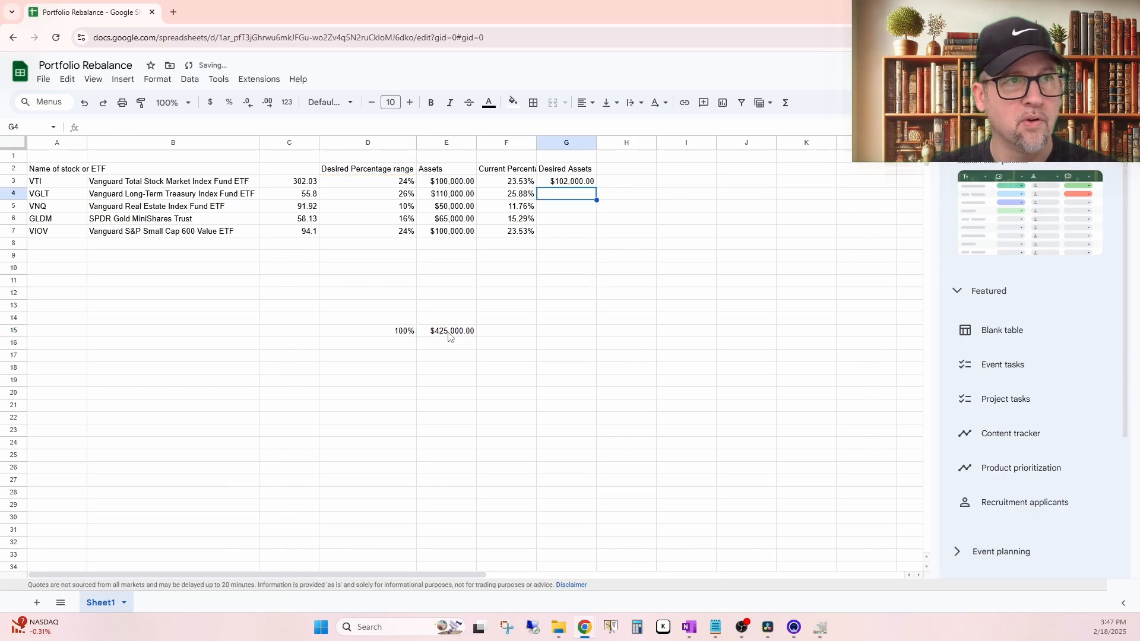
Step: Make the total reference in G3's formula absolute, so that it reads =SUM(D3*$E$15)
{"action": "left_click", "coordinate": [573, 184]}
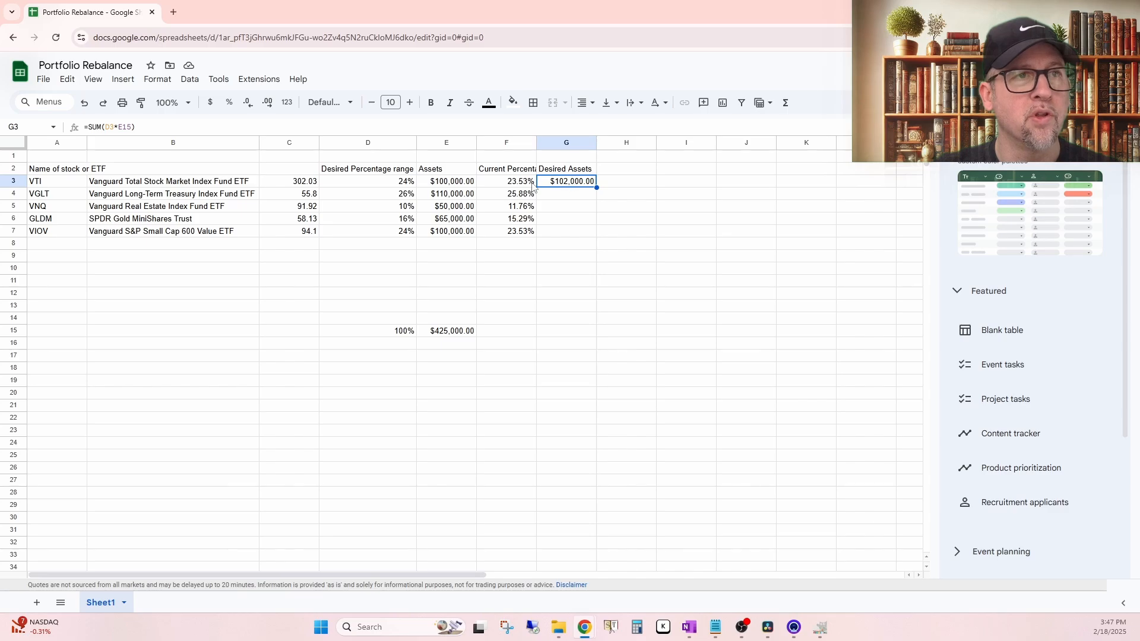
{"action": "left_click", "coordinate": [515, 185]}
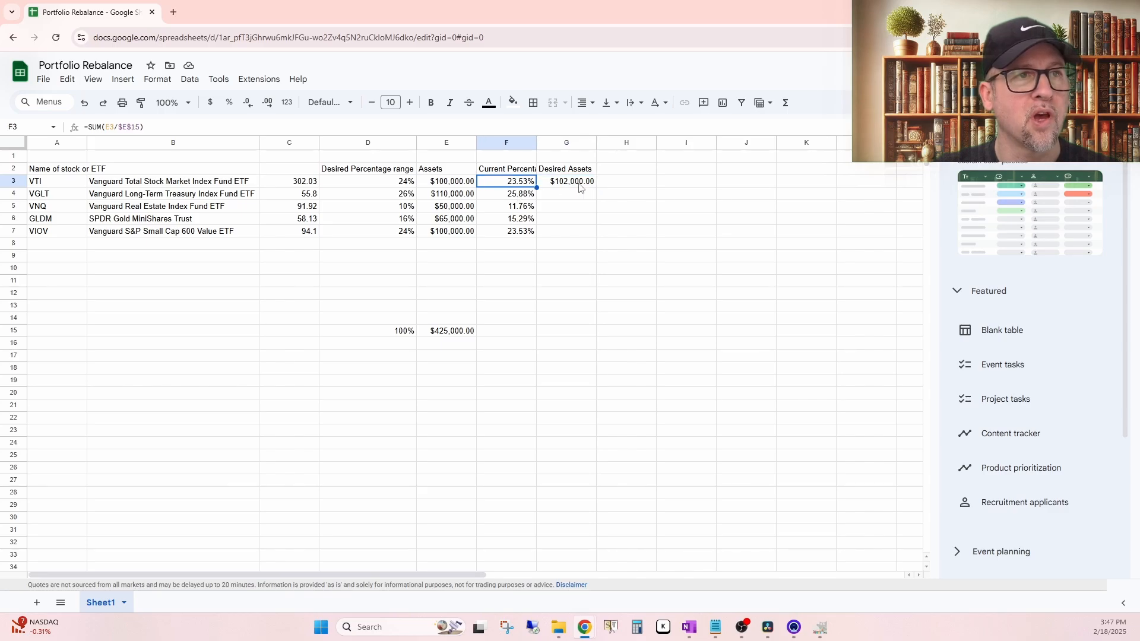
{"action": "left_click", "coordinate": [580, 186]}
{"action": "left_click", "coordinate": [124, 129]}
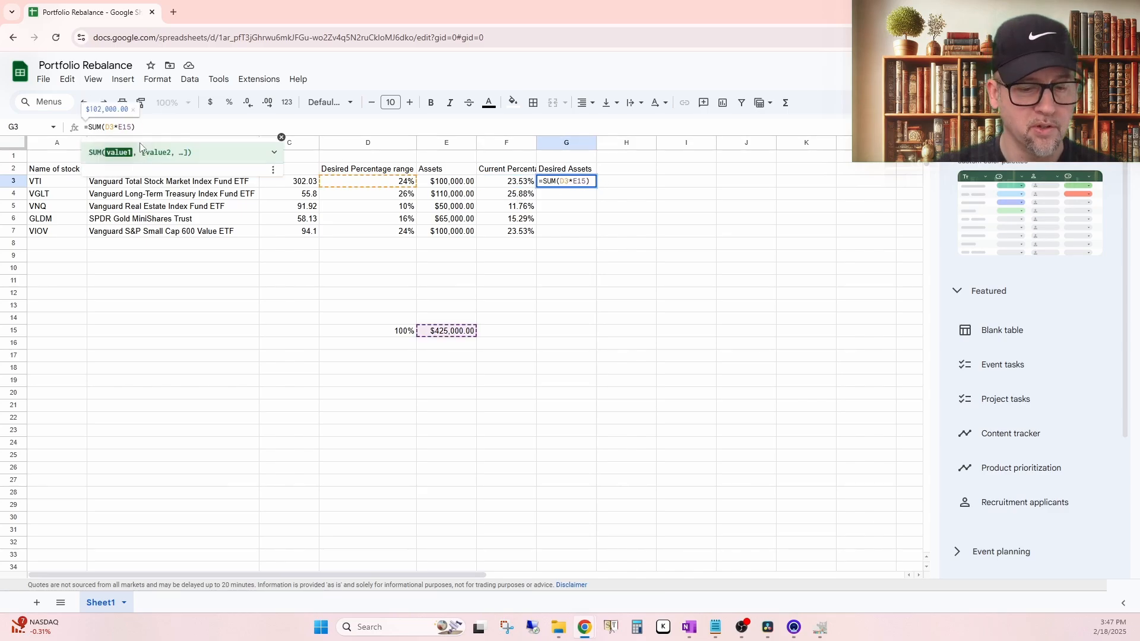
{"action": "type", "text": "$E"}
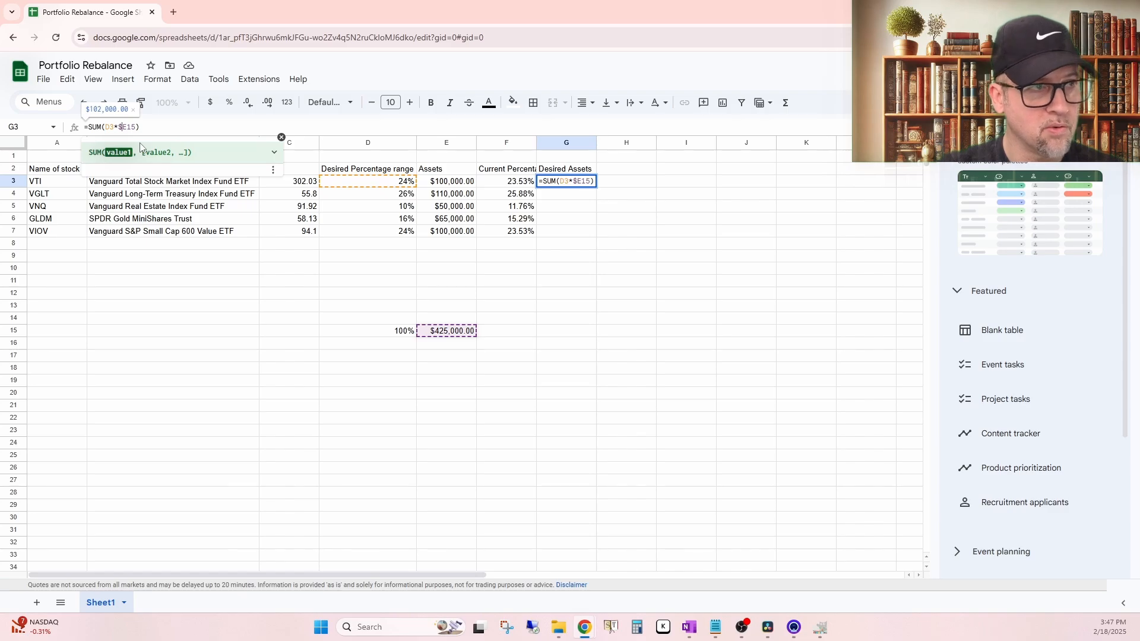
{"action": "type", "text": "$"}
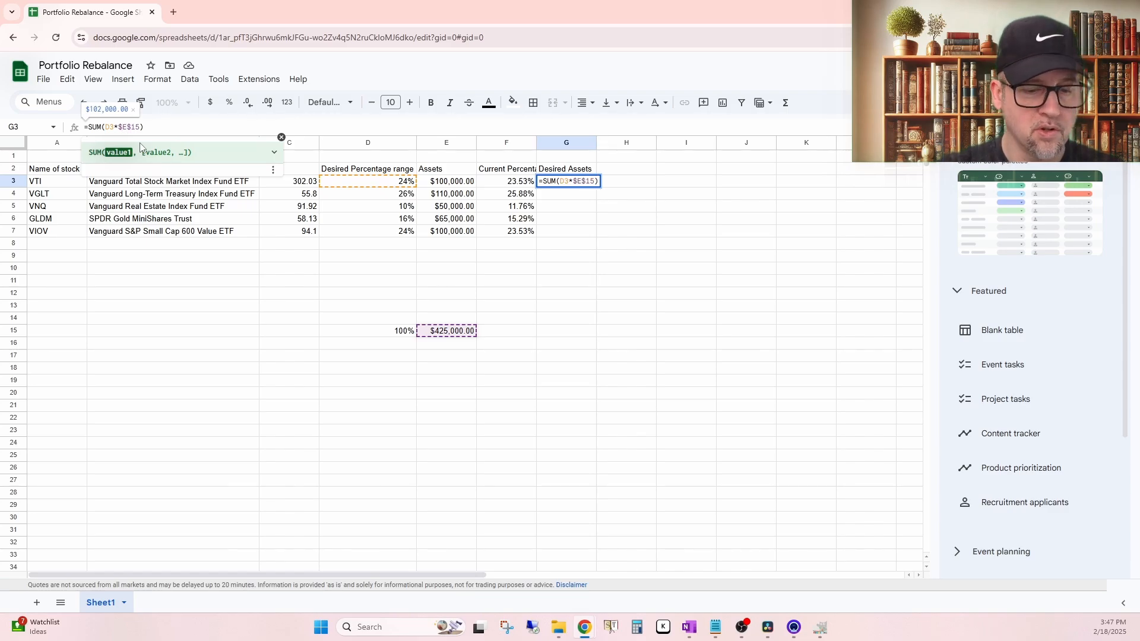
{"action": "key", "text": "Return"}
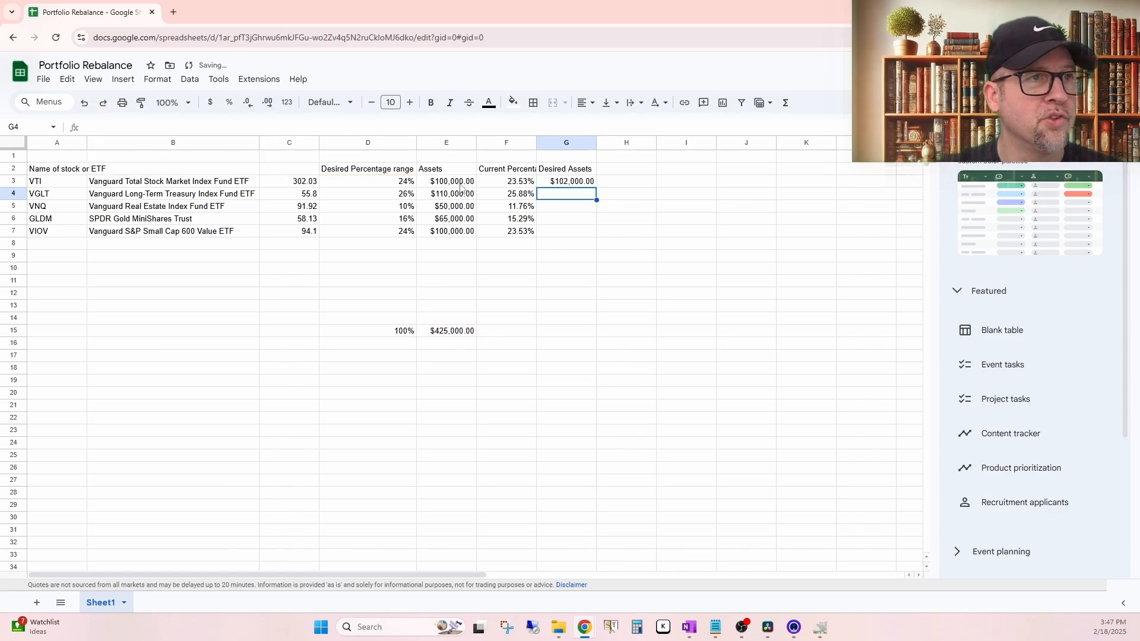
Step: Fill the corrected G3 formula down through G7 to calculate every holding's desired assets
{"action": "left_click", "coordinate": [584, 183]}
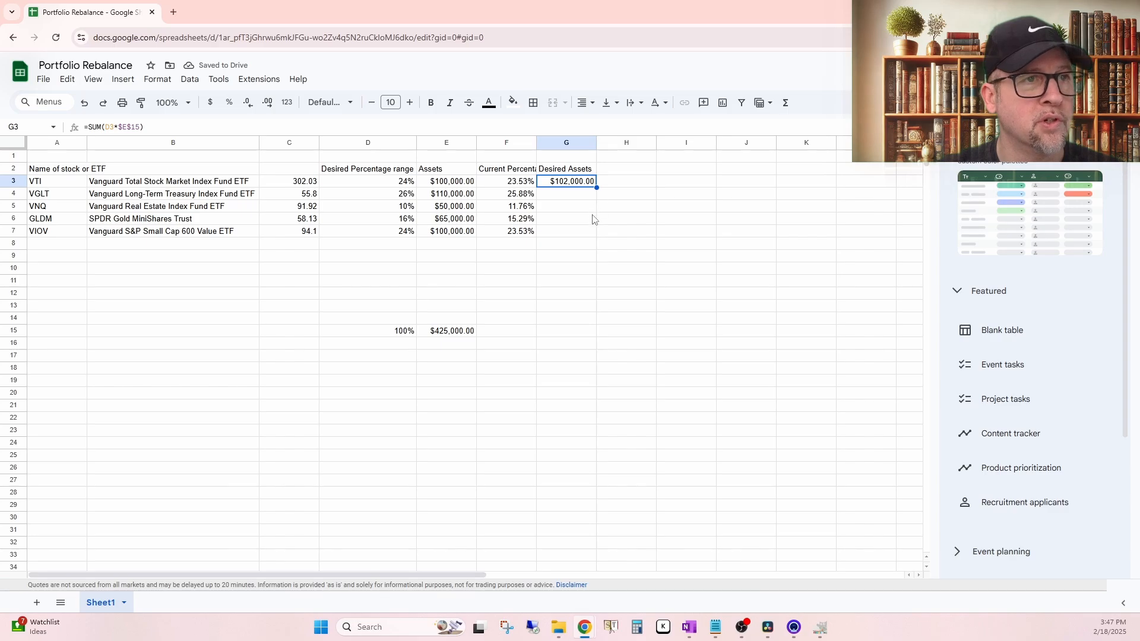
{"action": "left_click_drag", "start_coordinate": [596, 188], "coordinate": [596, 237]}
{"action": "left_click", "coordinate": [640, 306]}
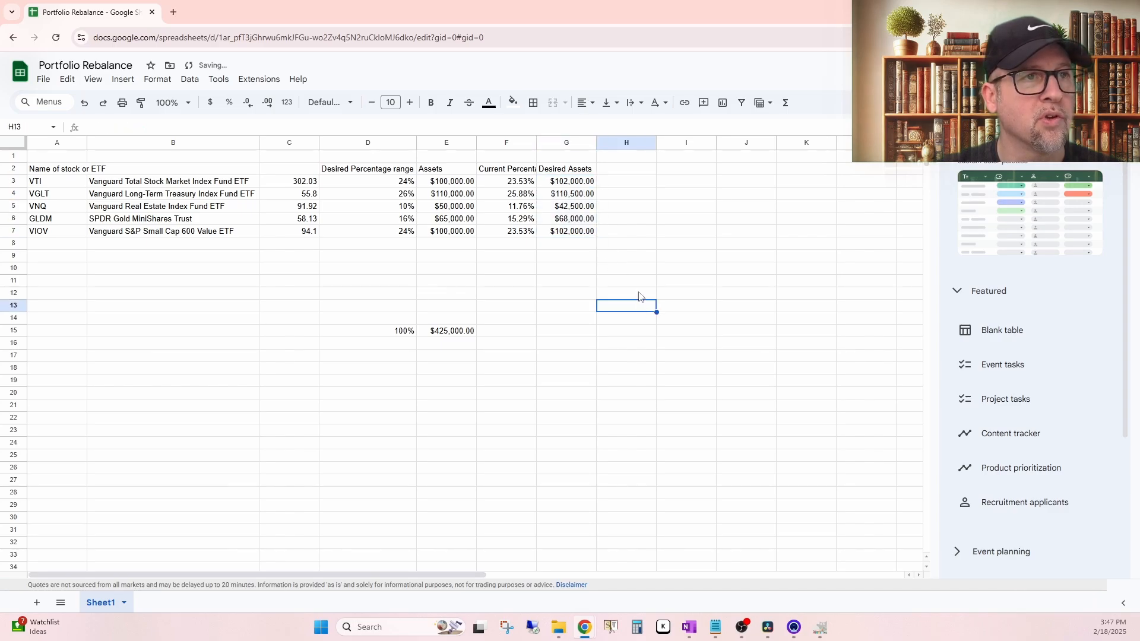
Step: Add the header "Difference" in H2
{"action": "left_click", "coordinate": [628, 173]}
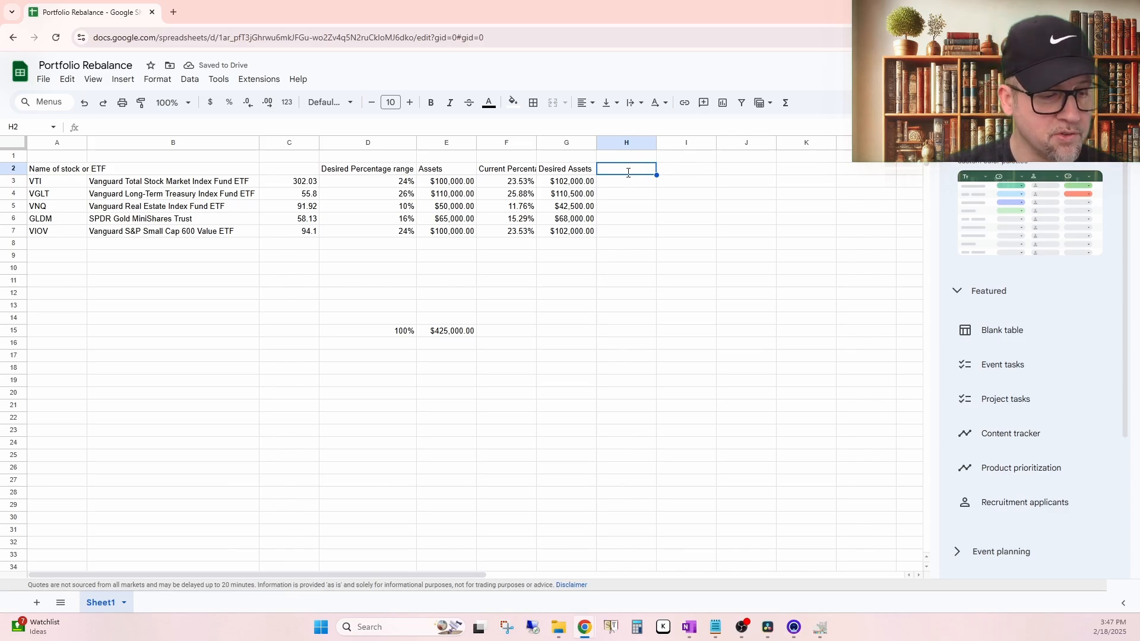
{"action": "type", "text": "Difference"}
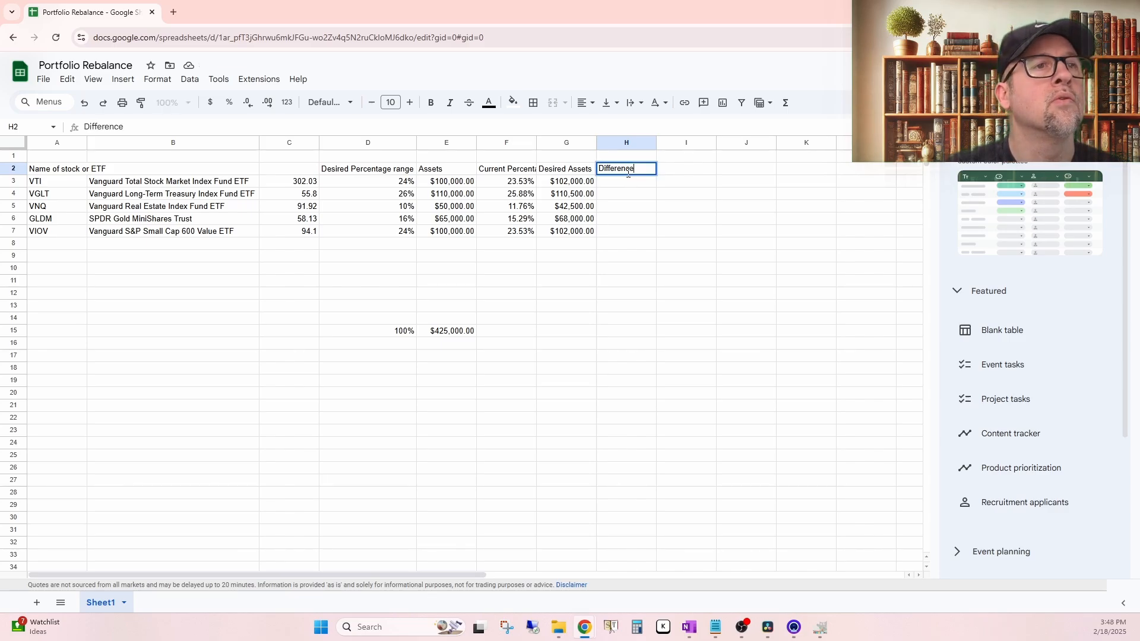
{"action": "key", "text": "Return"}
{"action": "left_click", "coordinate": [628, 173]}
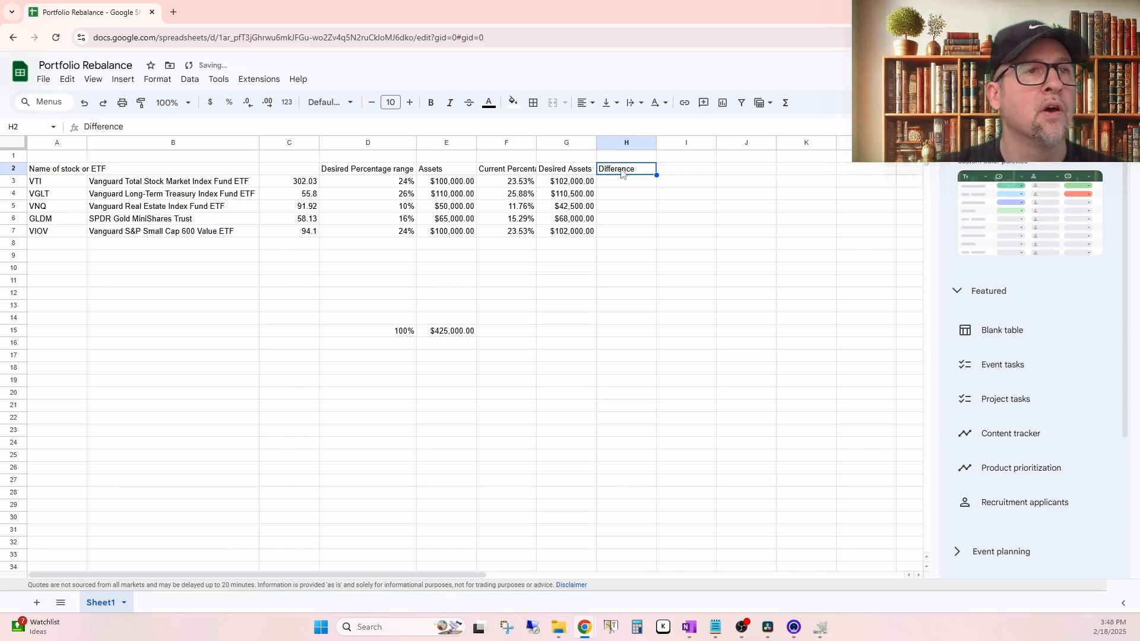
Step: Calculate VTI's difference in H3 by subtracting its current assets from its desired assets with =SUM(G3-E3)
{"action": "left_click", "coordinate": [628, 183]}
{"action": "left_click", "coordinate": [785, 102]}
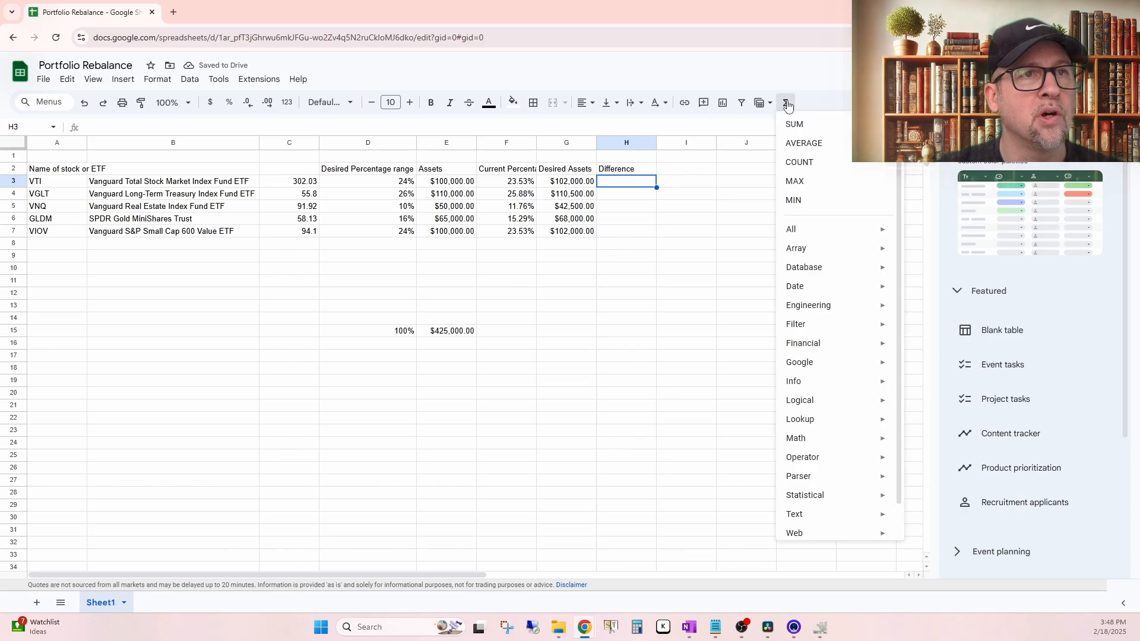
{"action": "left_click", "coordinate": [794, 119]}
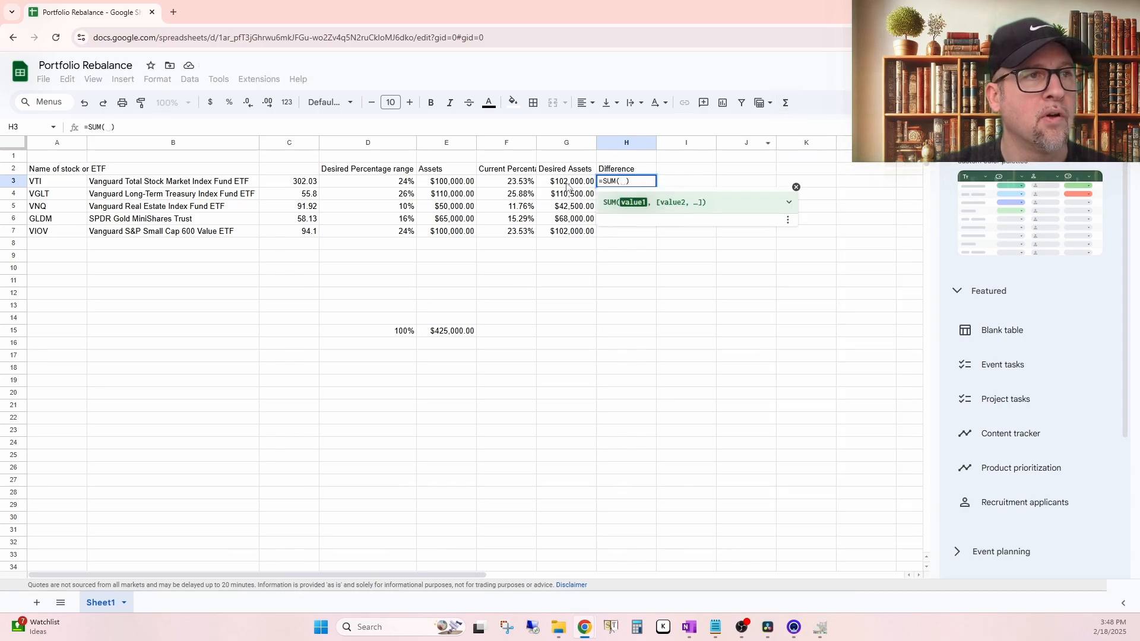
{"action": "left_click", "coordinate": [568, 183]}
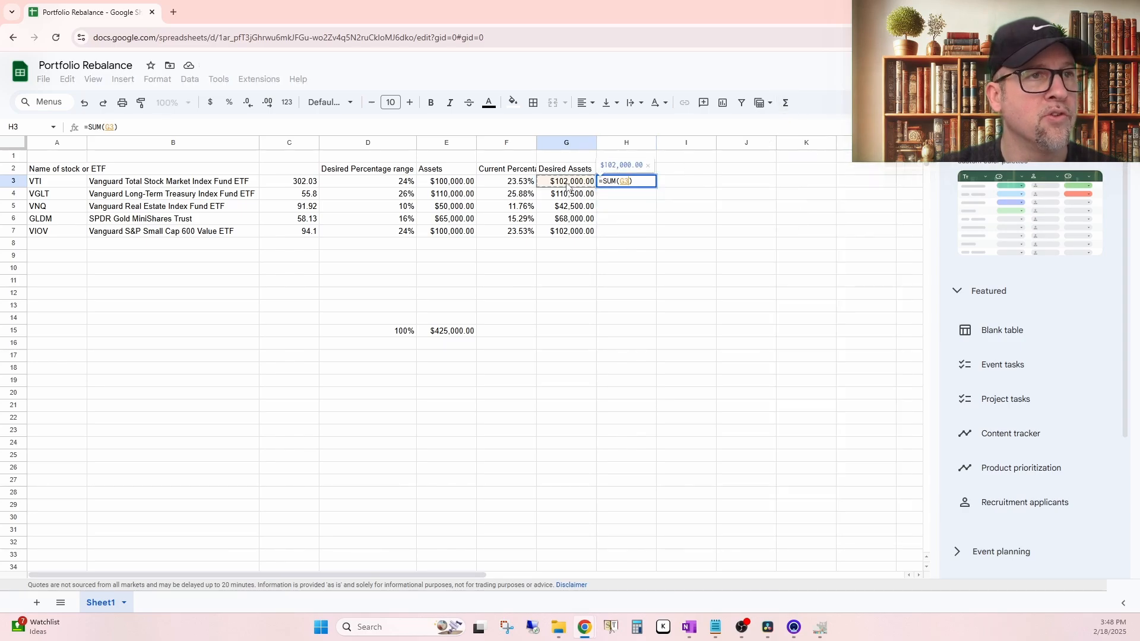
{"action": "type", "text": "-"}
{"action": "left_click", "coordinate": [445, 183]}
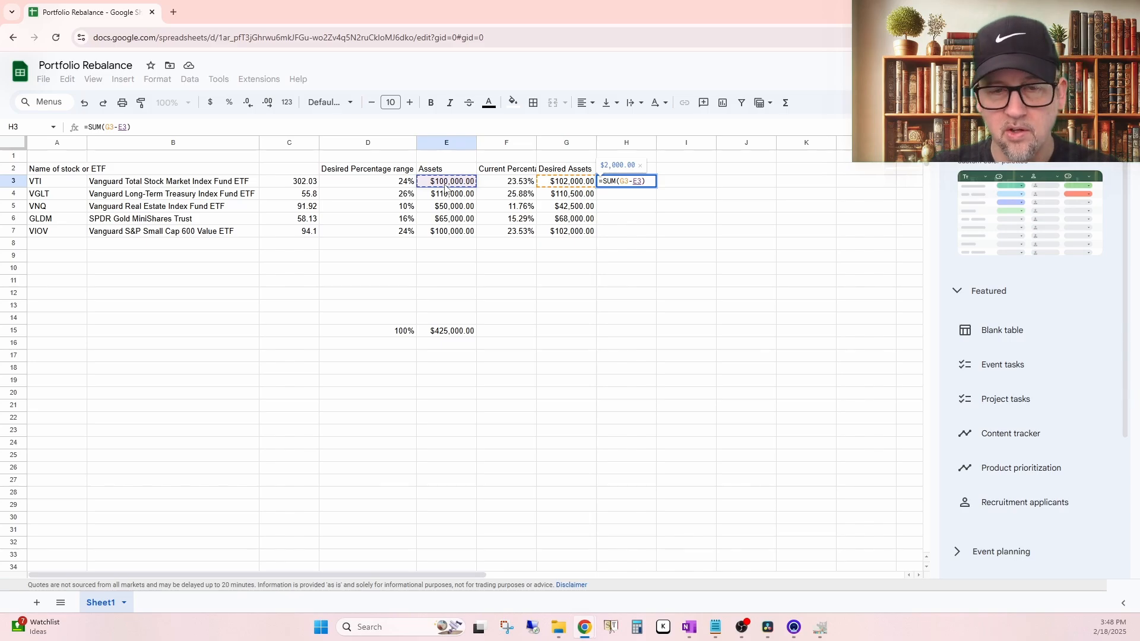
{"action": "key", "text": "Return"}
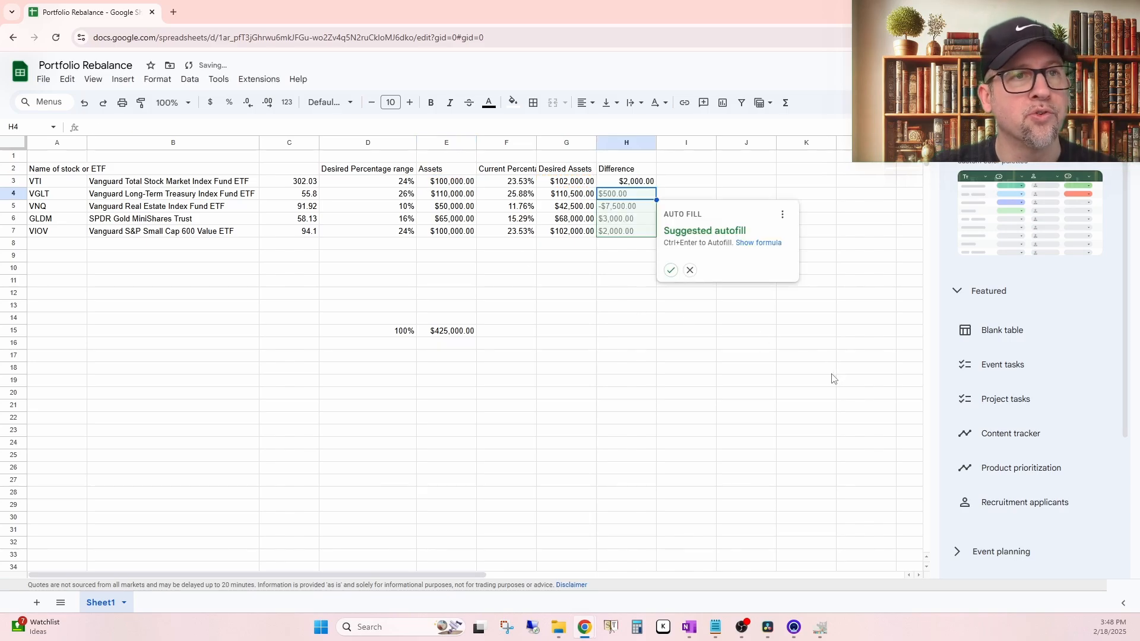
Step: Fill the H3 formula down through H7 and review the differences
{"action": "left_click", "coordinate": [833, 378]}
{"action": "left_click", "coordinate": [637, 185]}
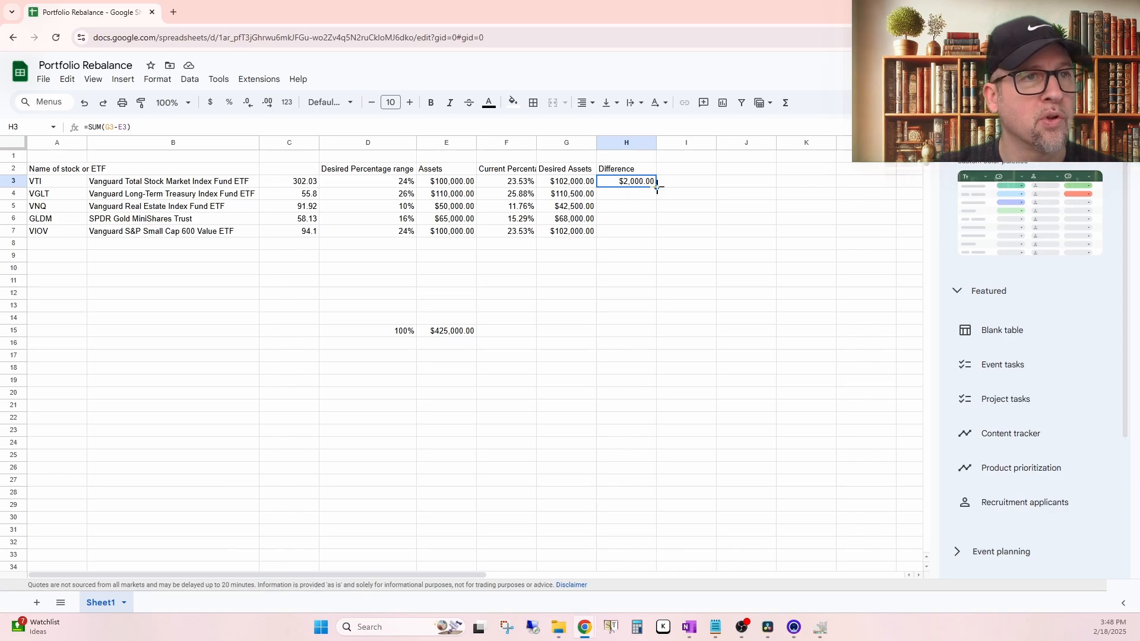
{"action": "left_click_drag", "start_coordinate": [656, 187], "coordinate": [654, 231]}
{"action": "left_click", "coordinate": [744, 328]}
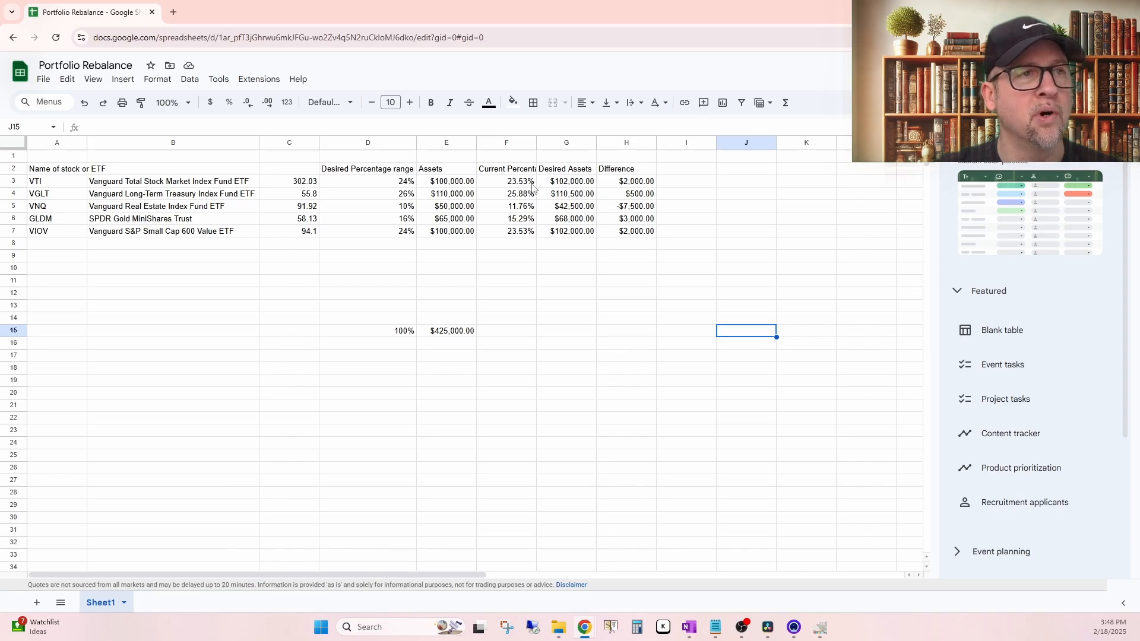
{"action": "left_click", "coordinate": [638, 183]}
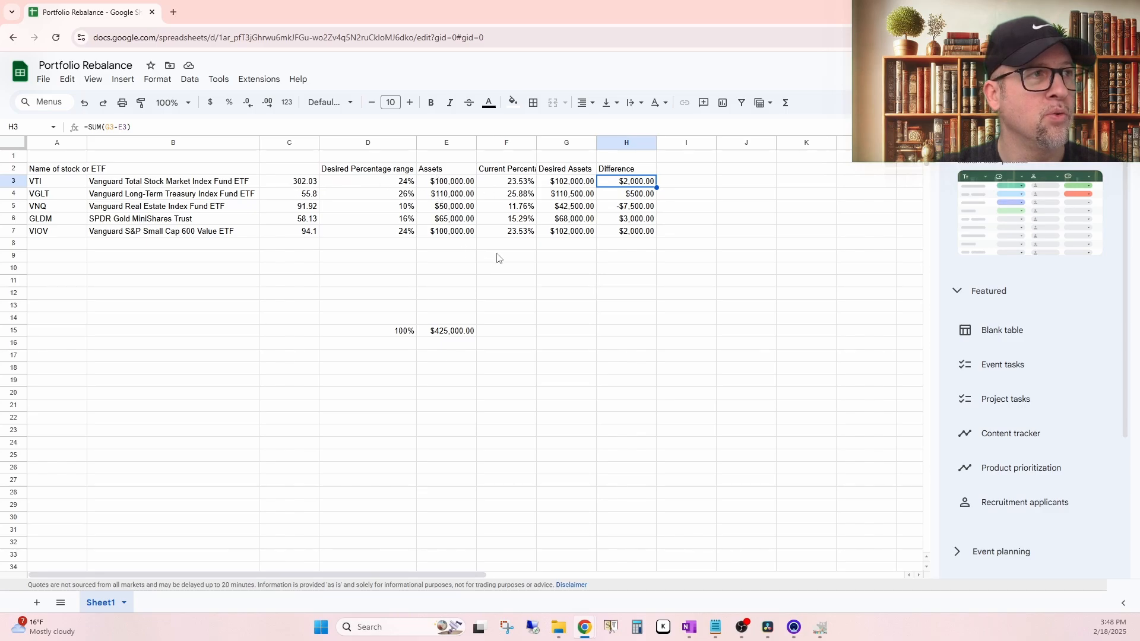
{"action": "left_click", "coordinate": [688, 280]}
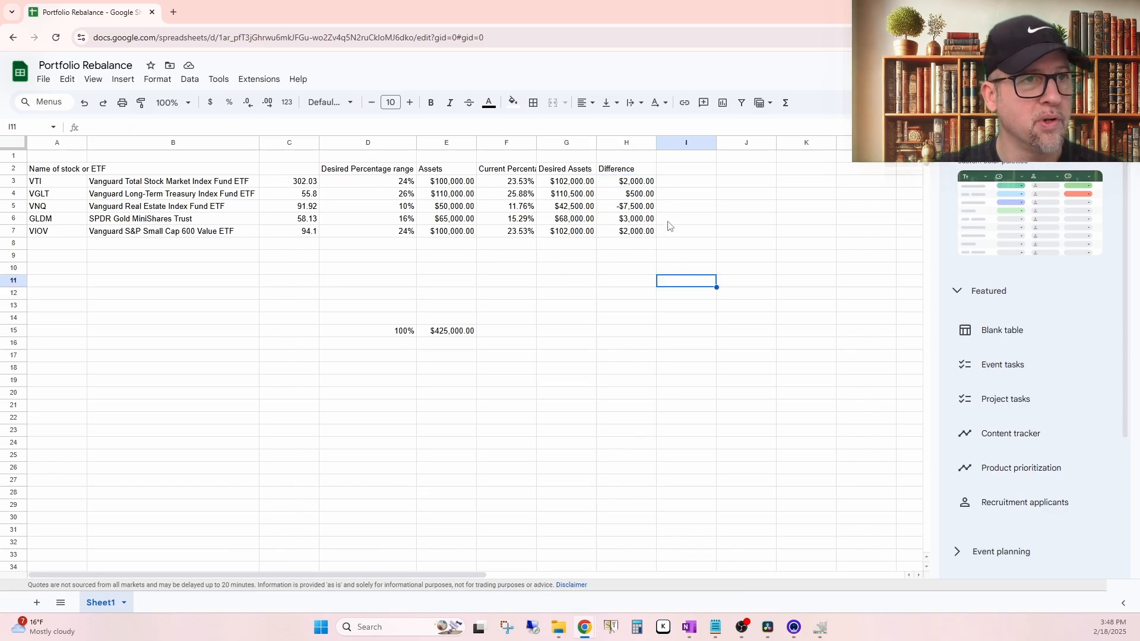
Step: Reverse the subtraction in H3 by replacing its formula with =SUM(E3-G3), current assets minus desired assets
{"action": "left_click", "coordinate": [631, 181]}
{"action": "left_click", "coordinate": [785, 102]}
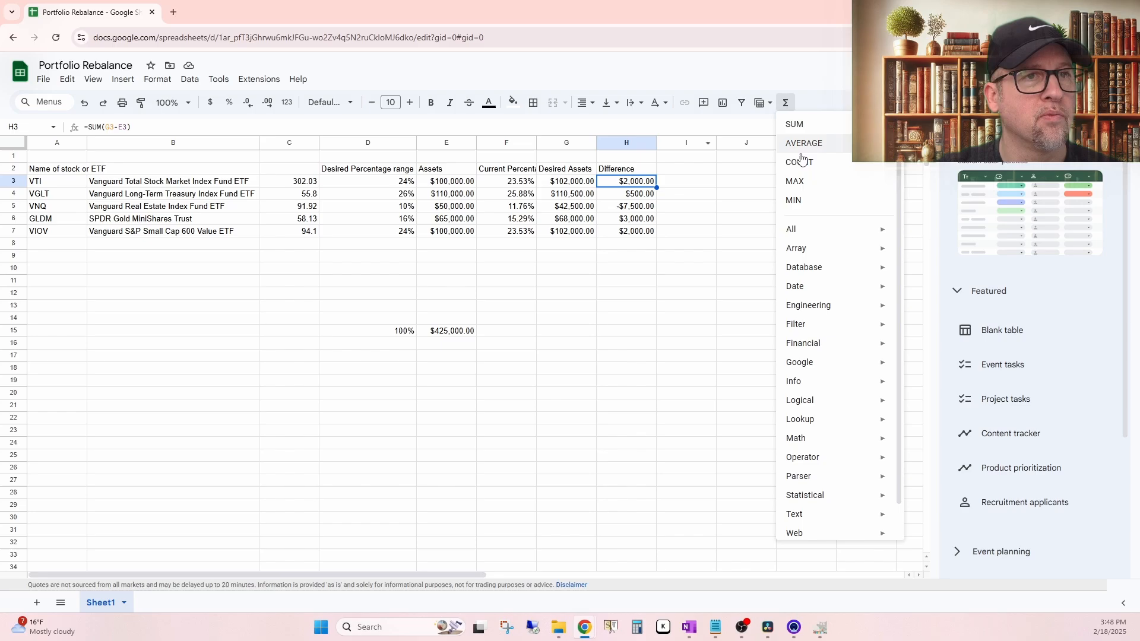
{"action": "left_click", "coordinate": [794, 124]}
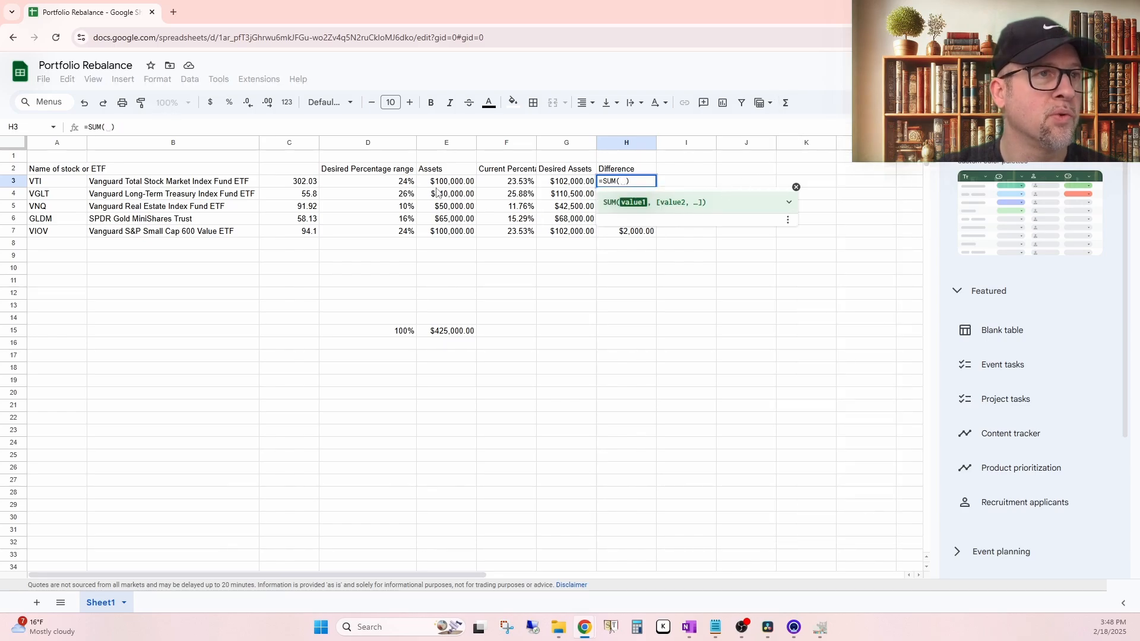
{"action": "left_click", "coordinate": [444, 187]}
{"action": "type", "text": "-"}
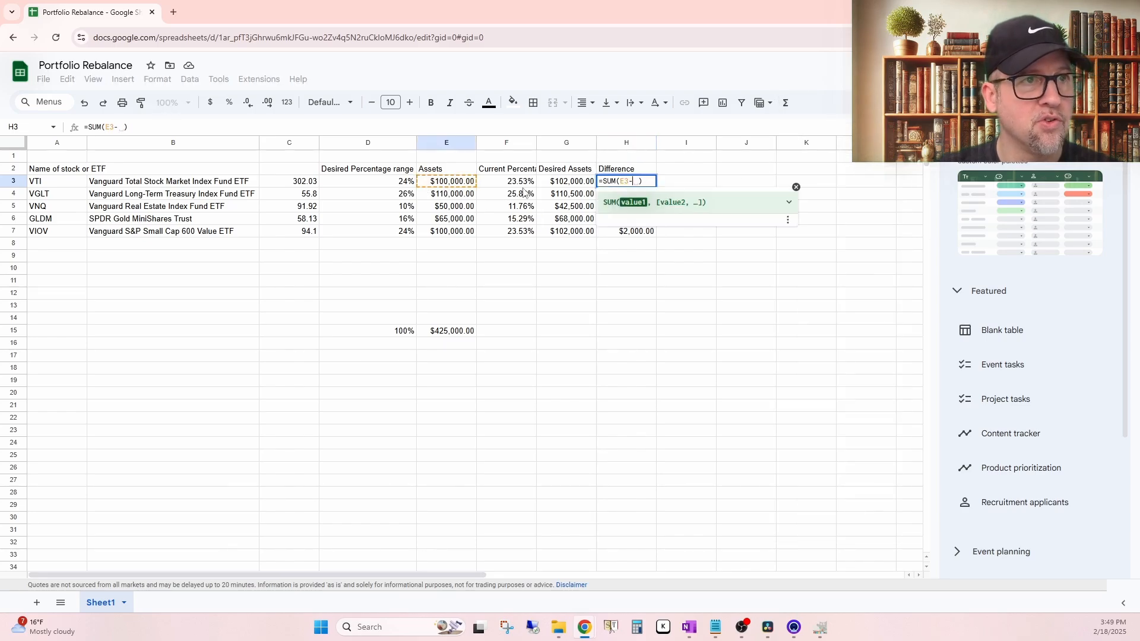
{"action": "left_click", "coordinate": [564, 184]}
{"action": "key", "text": "Return"}
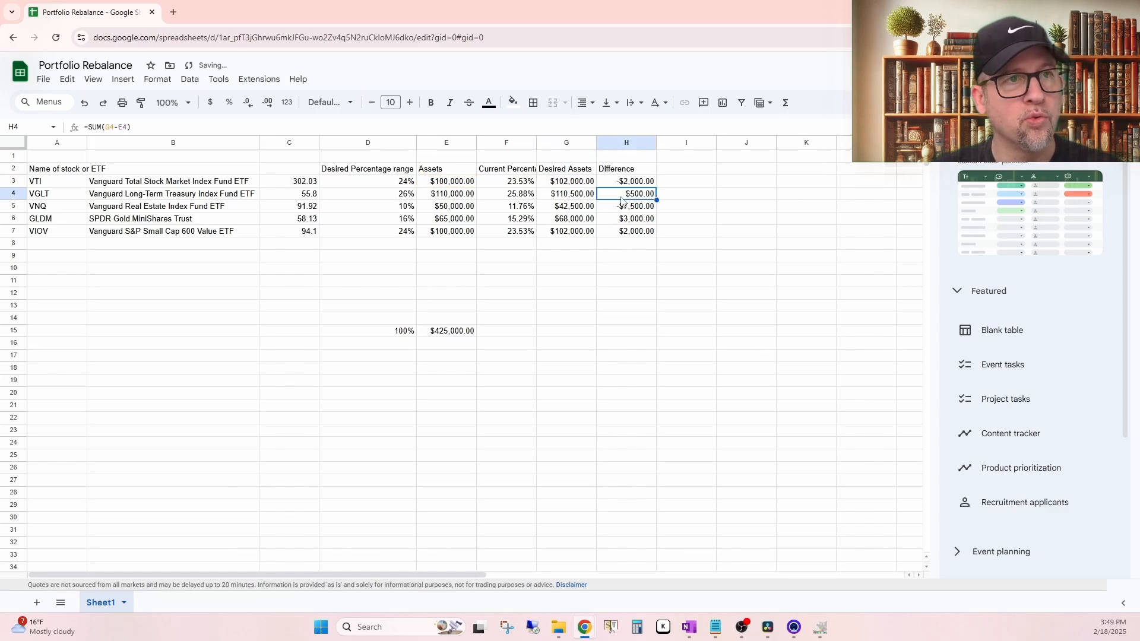
Step: Fill the reversed H3 formula down through H7 and check the resulting differences
{"action": "left_click", "coordinate": [629, 186]}
{"action": "left_click_drag", "start_coordinate": [659, 202], "coordinate": [657, 233]}
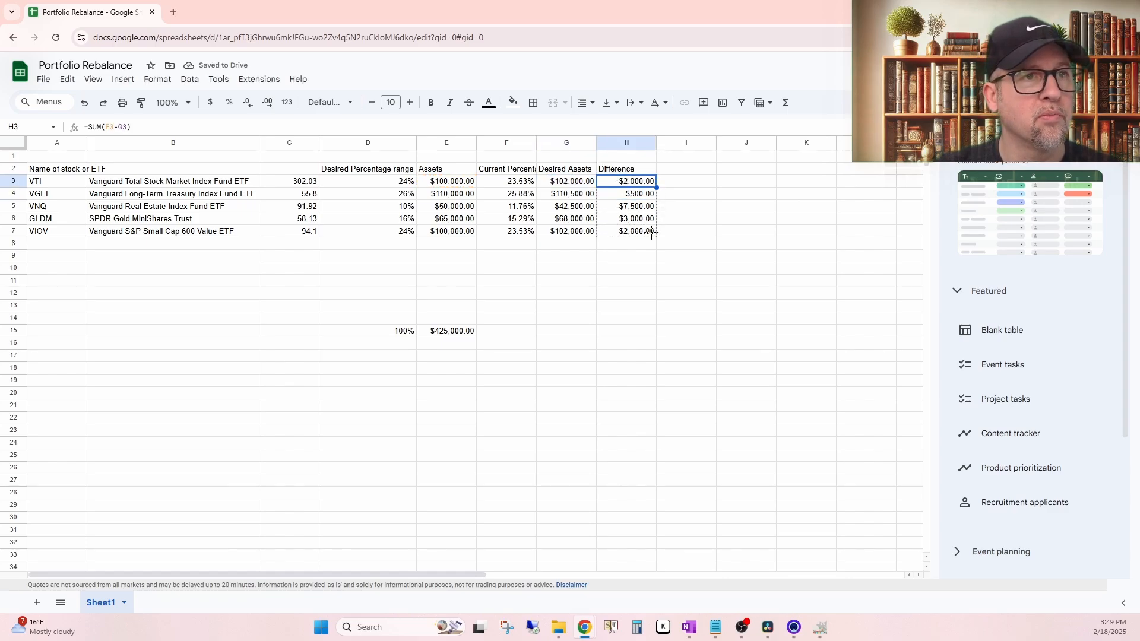
{"action": "left_click", "coordinate": [692, 267]}
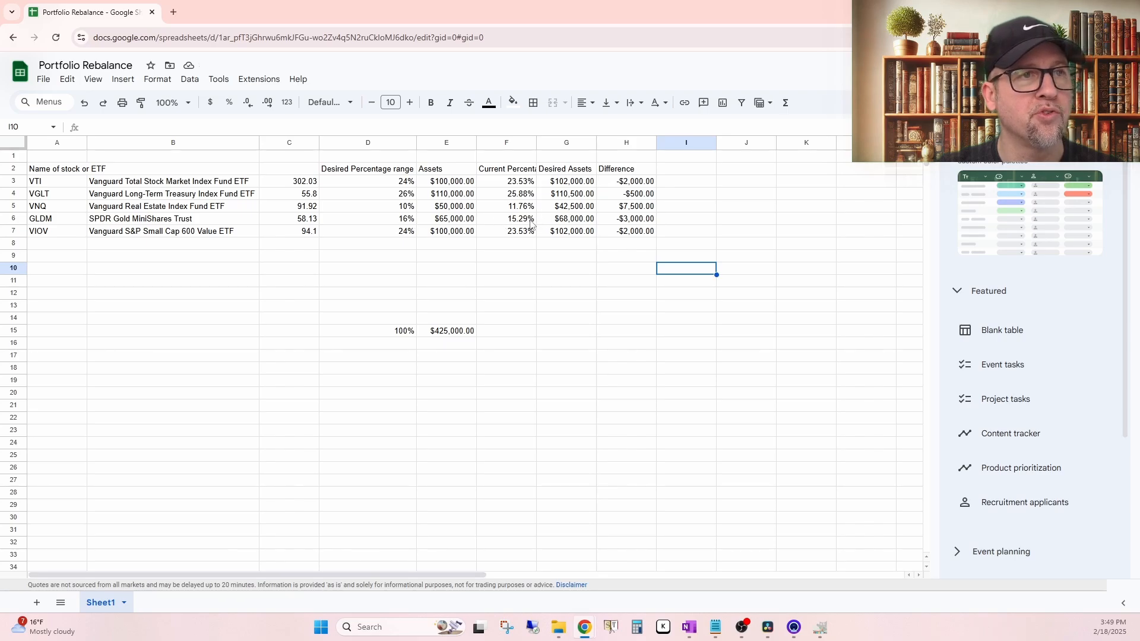
{"action": "left_click", "coordinate": [622, 220]}
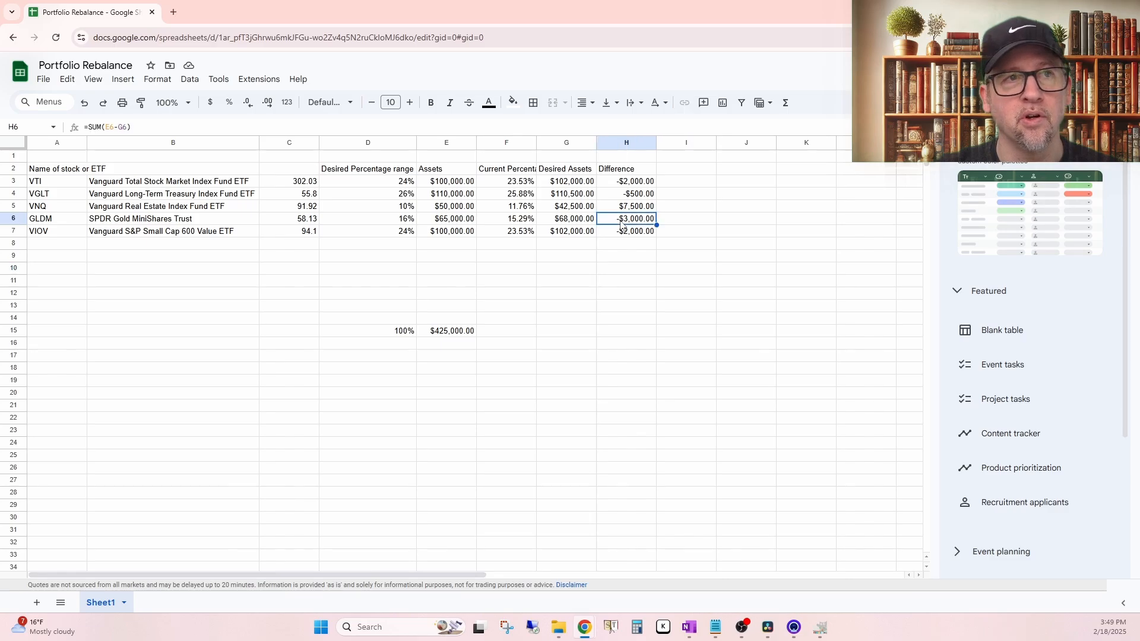
{"action": "left_click", "coordinate": [706, 245]}
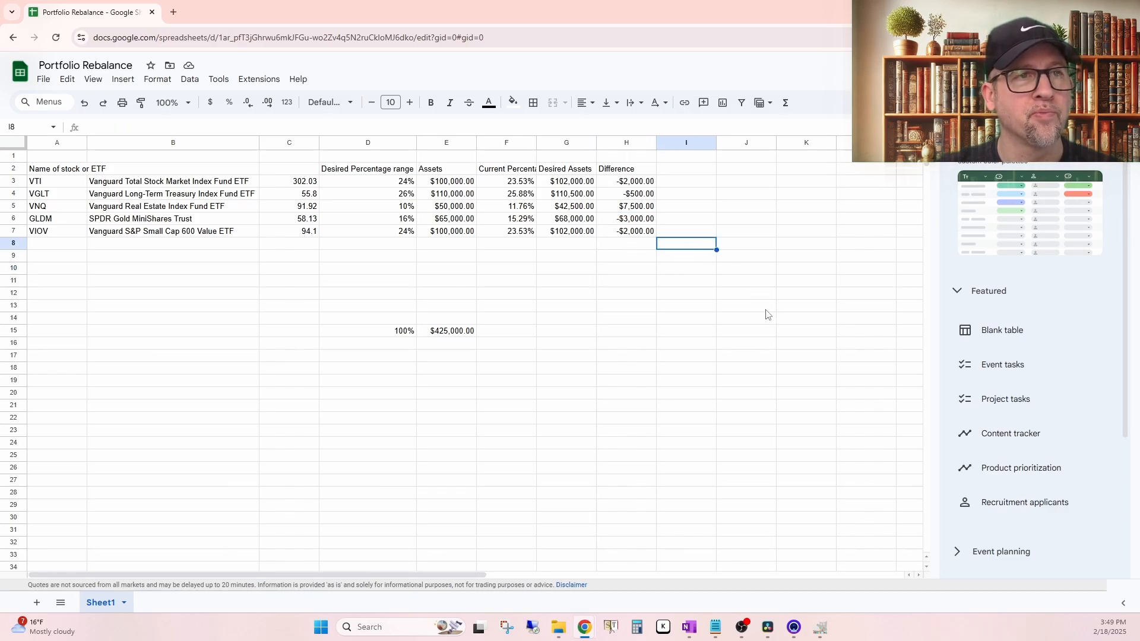
{"action": "left_click", "coordinate": [674, 283]}
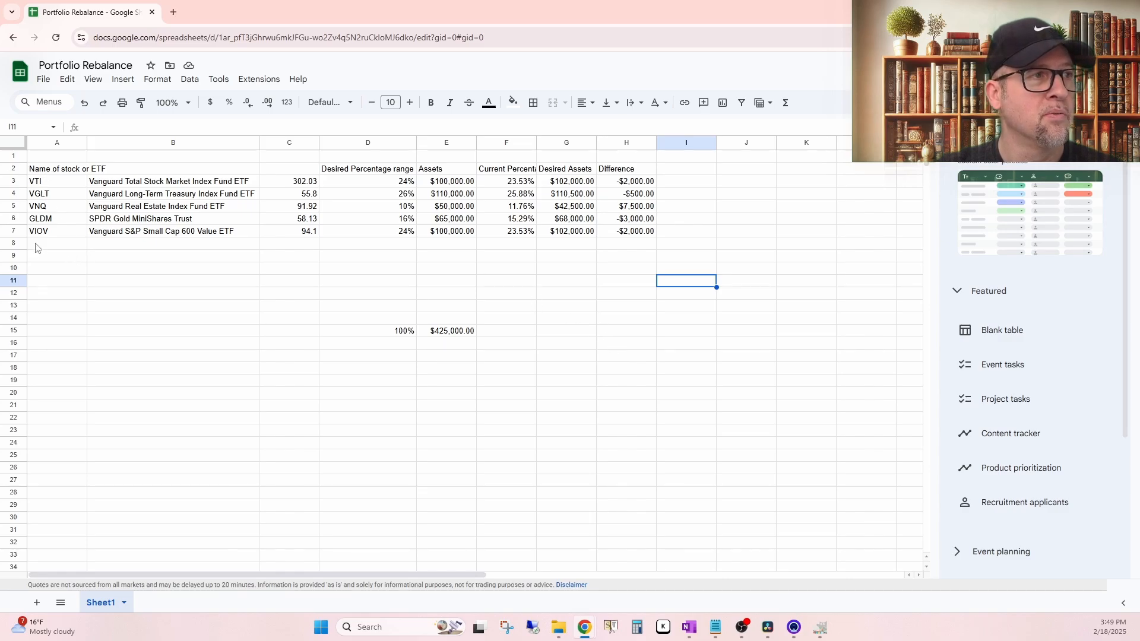
Step: Insert a row above VIOV in row 7 and enter the ticker tsla in A7
{"action": "left_click", "coordinate": [124, 207]}
{"action": "left_click", "coordinate": [57, 234]}
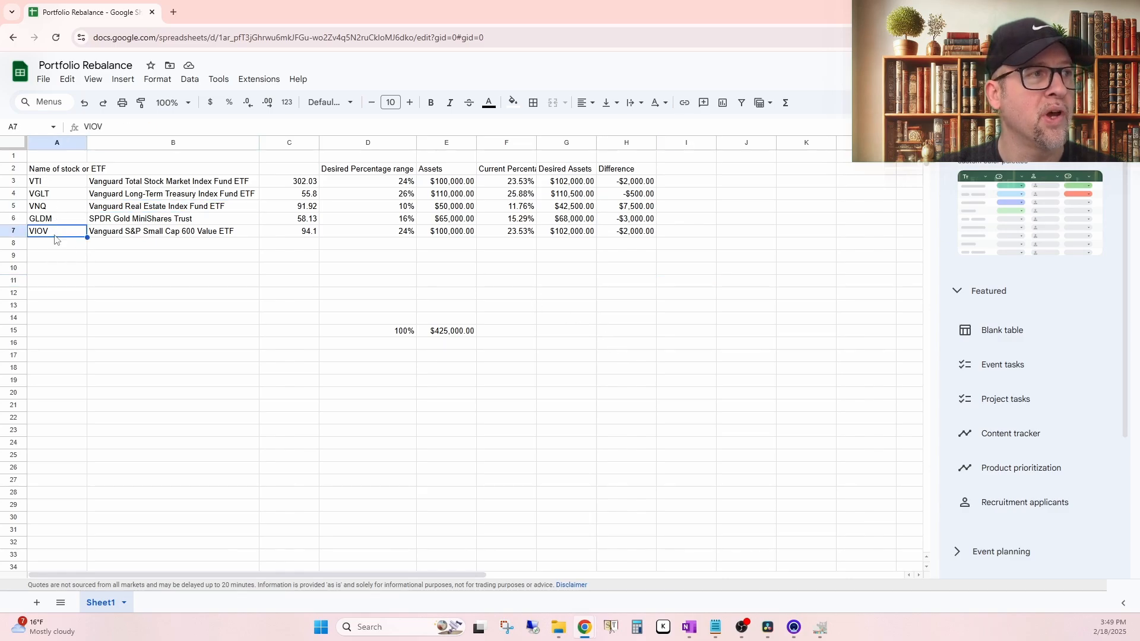
{"action": "right_click", "coordinate": [14, 232]}
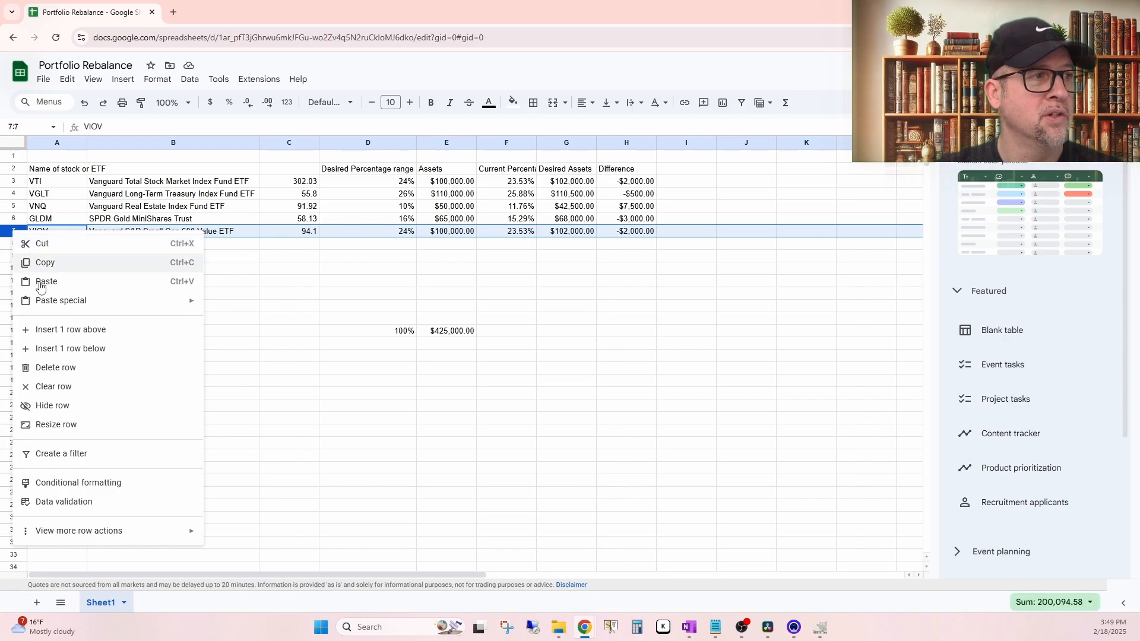
{"action": "left_click", "coordinate": [60, 329]}
{"action": "left_click", "coordinate": [67, 231]}
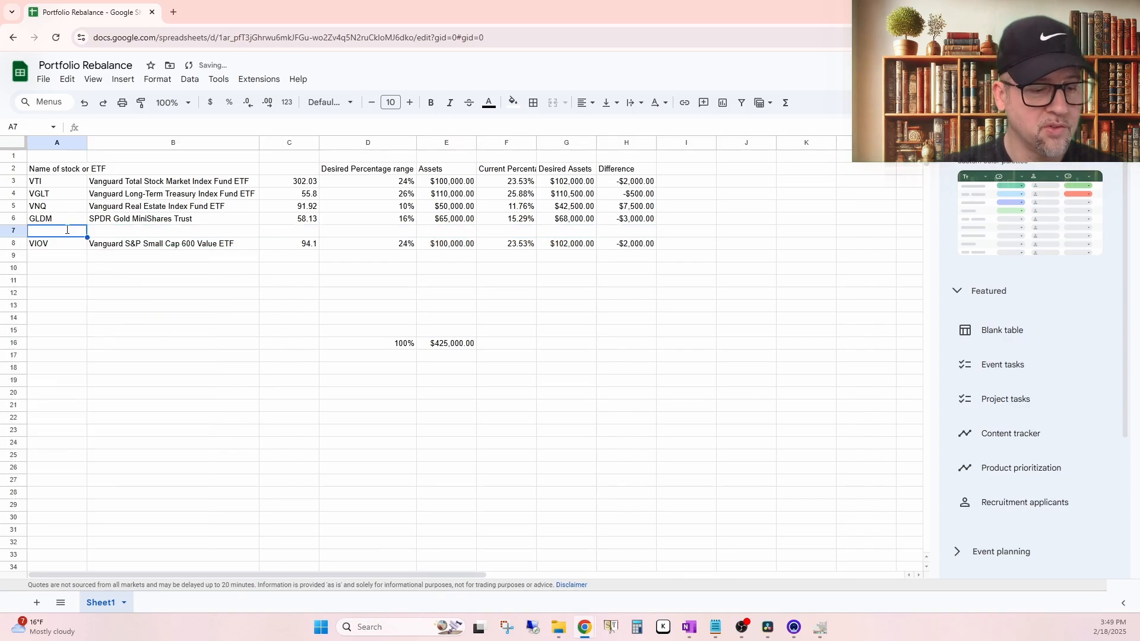
{"action": "type", "text": "tsla"}
{"action": "key", "text": "Return"}
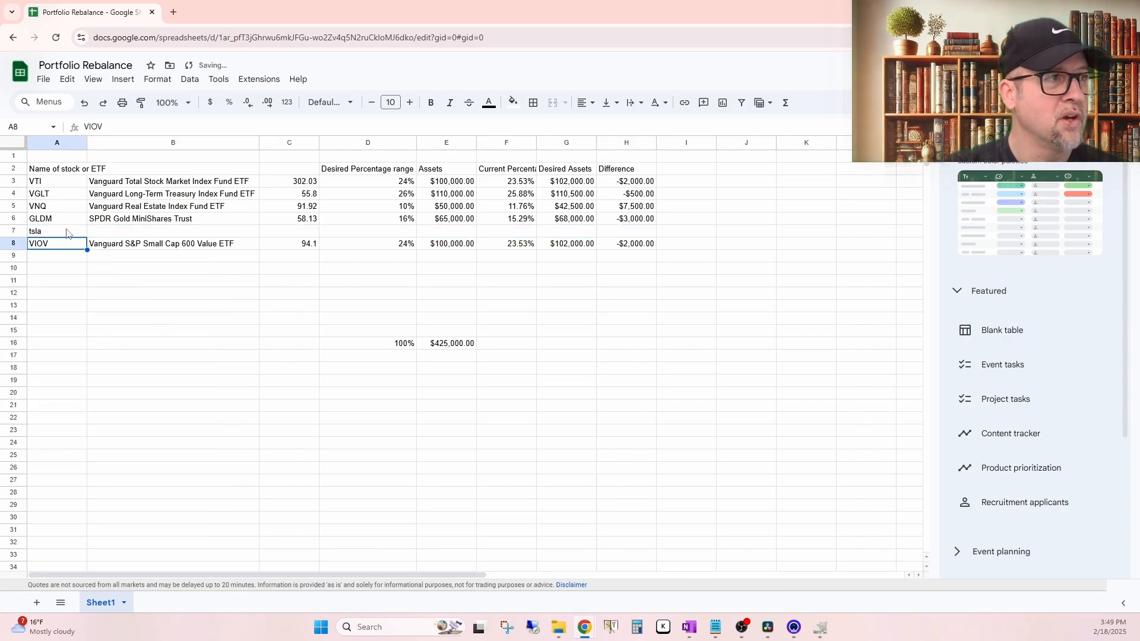
Step: Fill the GLDM row's contents down into B7:H7 for the tsla row and check the percentage total in D16
{"action": "left_click", "coordinate": [68, 232]}
{"action": "left_click", "coordinate": [143, 233]}
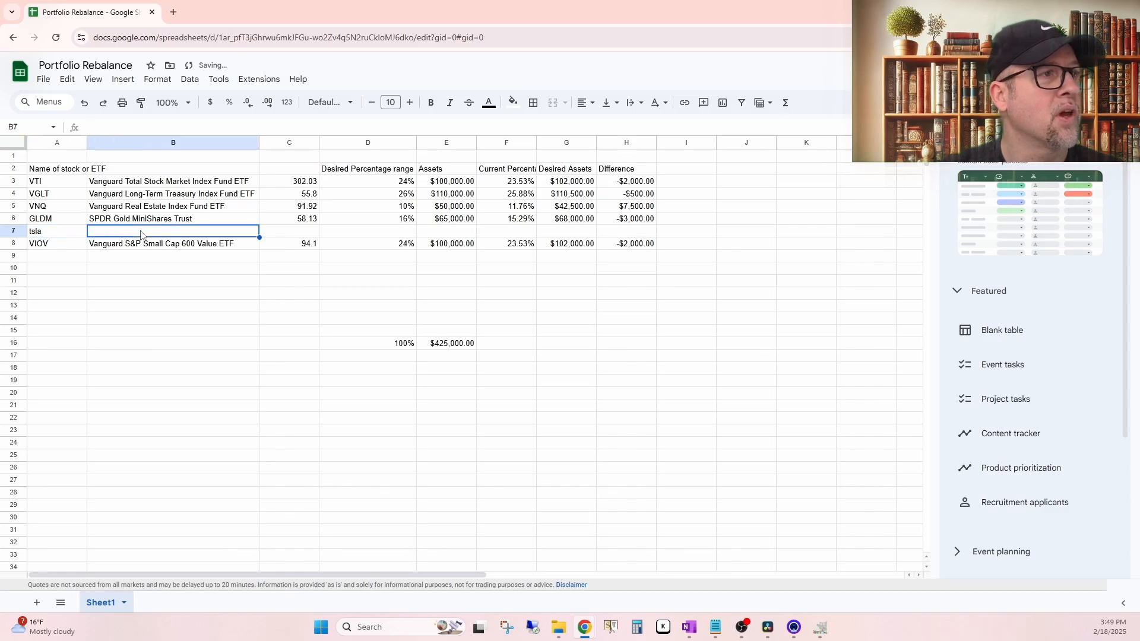
{"action": "left_click_drag", "start_coordinate": [149, 234], "coordinate": [641, 235]}
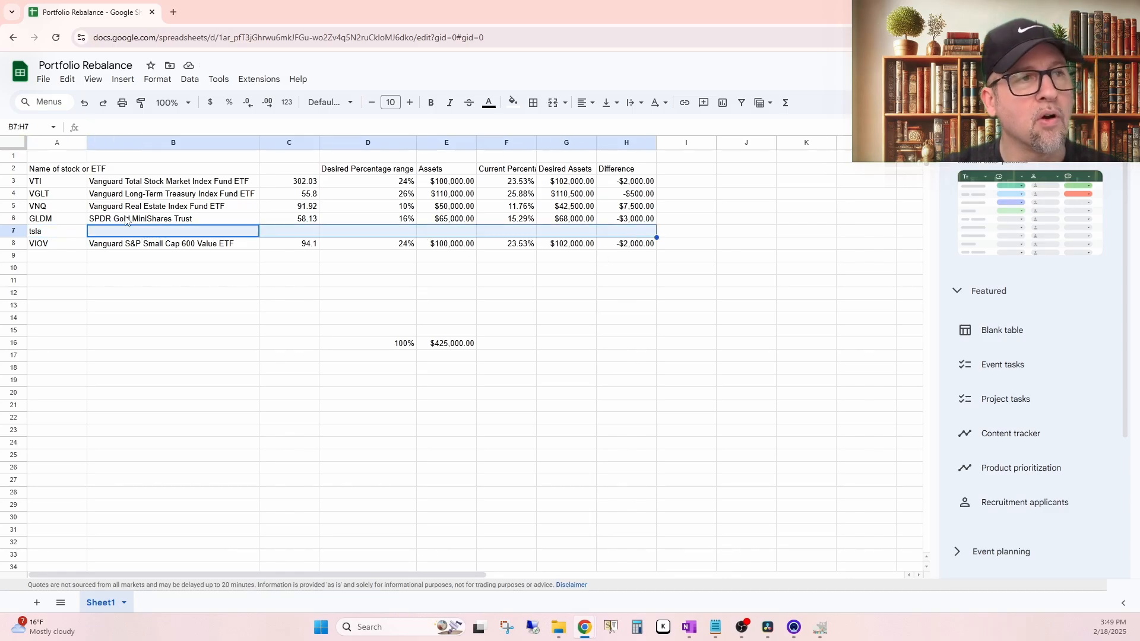
{"action": "key", "text": "ctrl+d"}
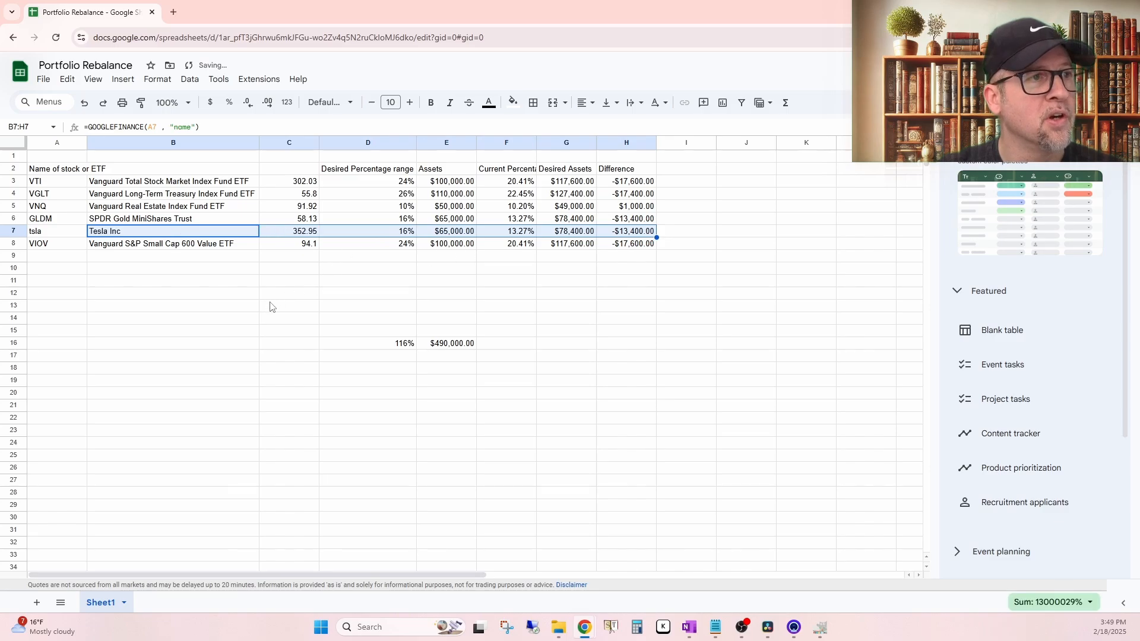
{"action": "left_click", "coordinate": [275, 305]}
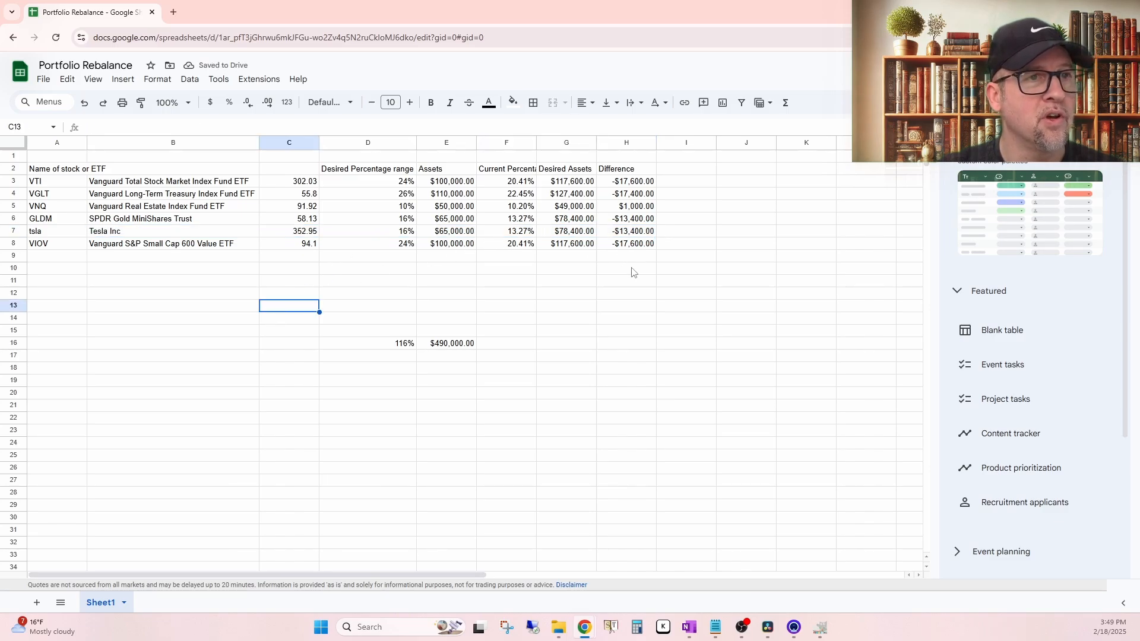
{"action": "left_click", "coordinate": [392, 346]}
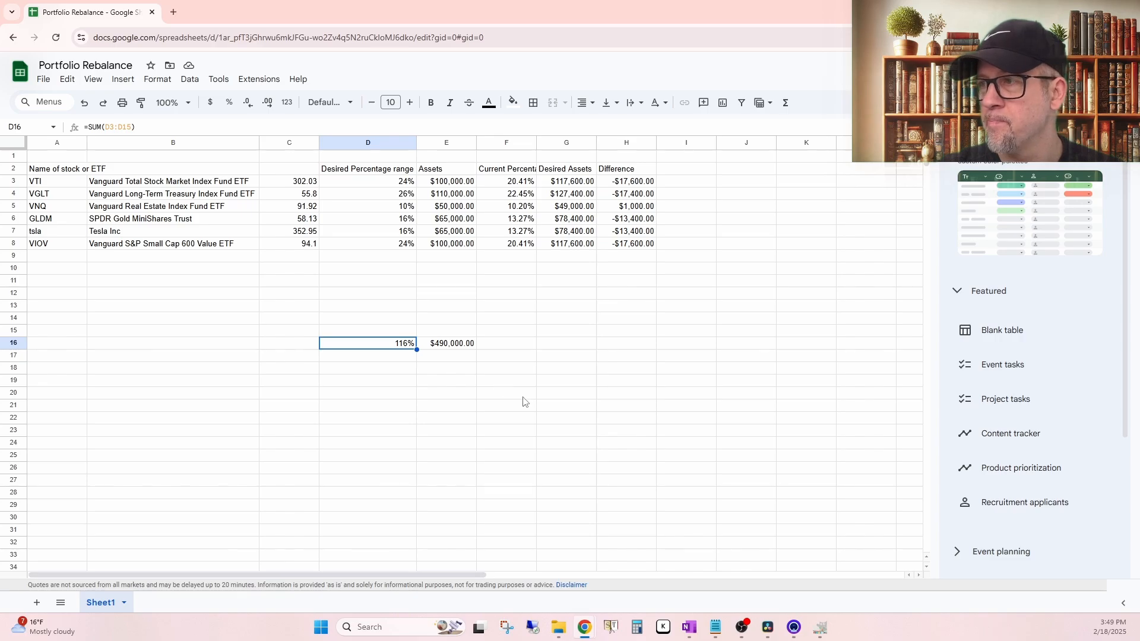
{"action": "left_click_drag", "start_coordinate": [537, 331], "coordinate": [505, 330]}
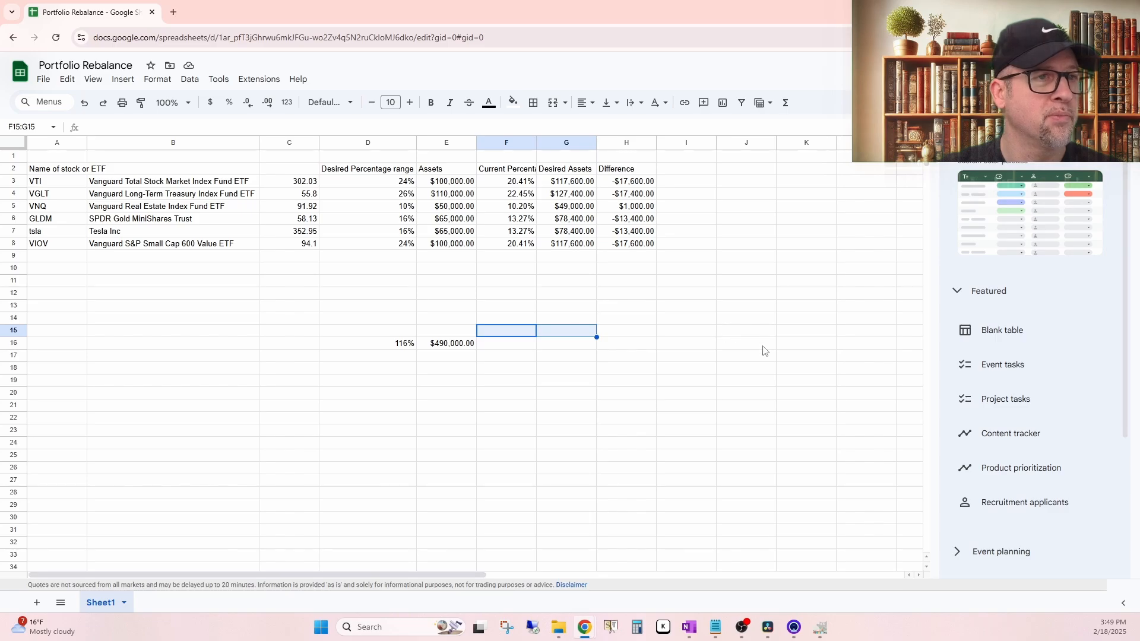
Step: Undo the row 7 fill, the tsla ticker entry and the row inserted above VIOV
{"action": "key", "text": "ctrl+z"}
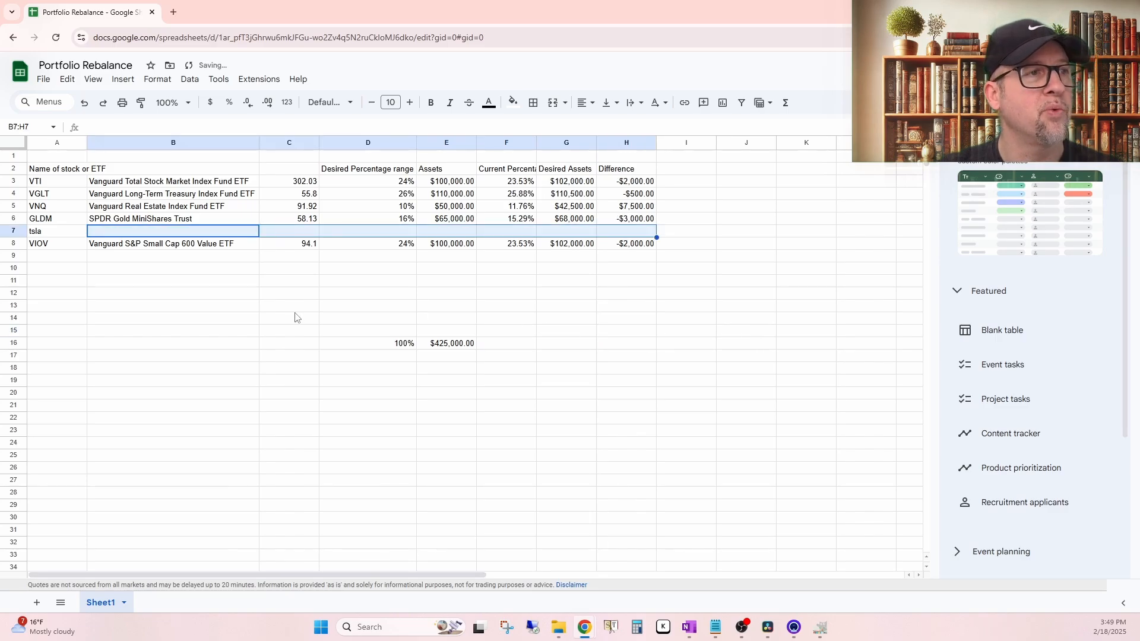
{"action": "key", "text": "ctrl+z"}
{"action": "key", "text": "ctrl+z"}
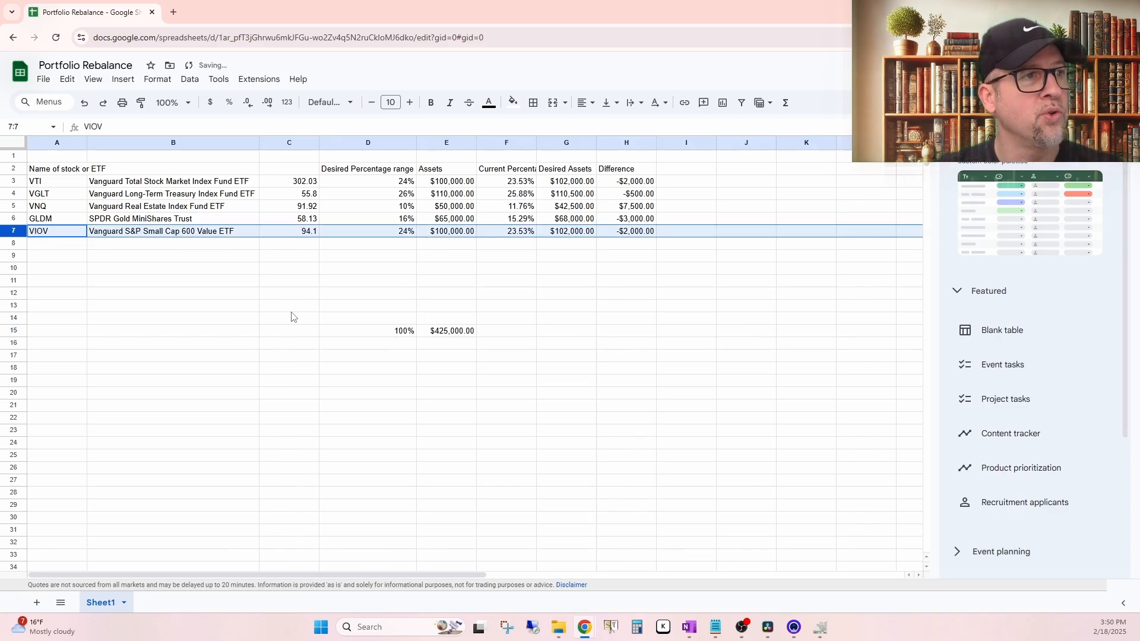
{"action": "left_click", "coordinate": [686, 331]}
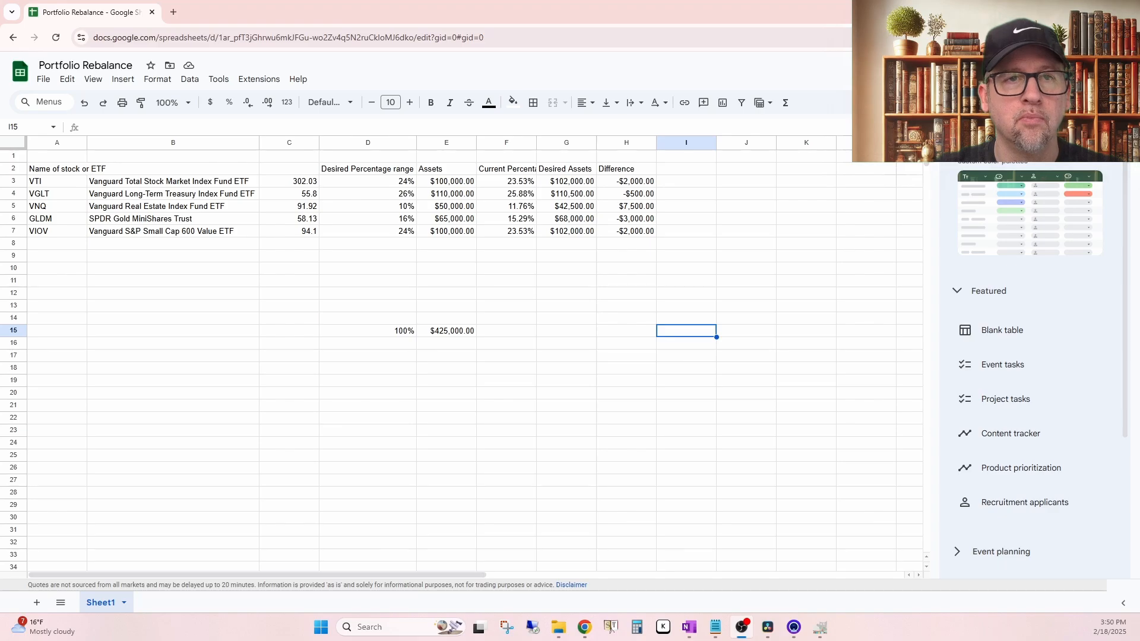
{"action": "left_click", "coordinate": [721, 304]}
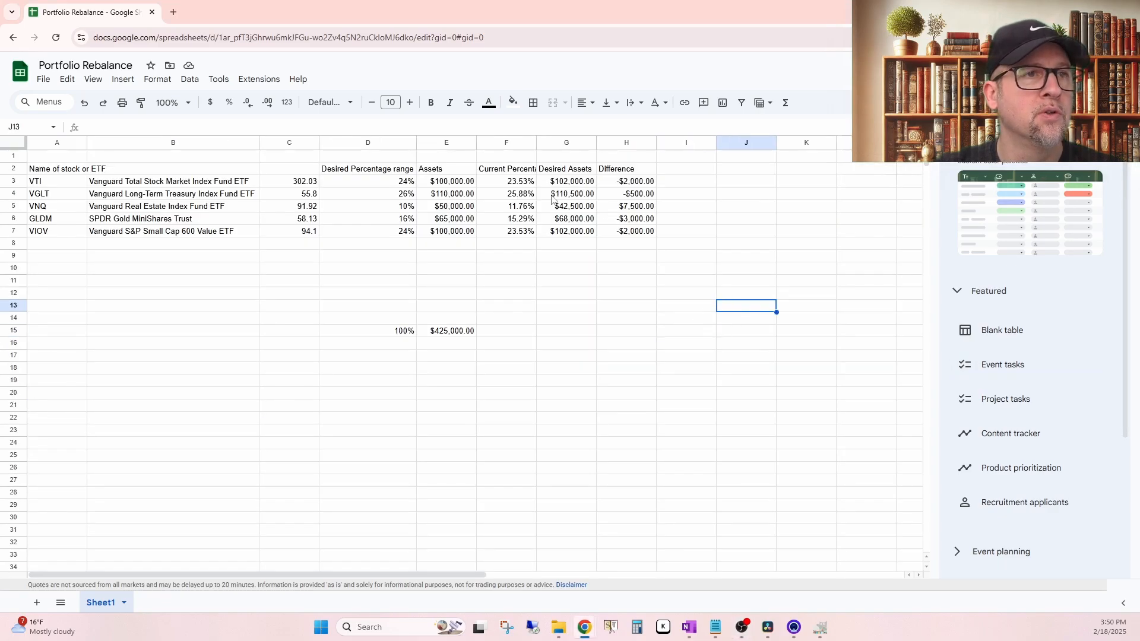
Step: Set the VTI assets in E3 to 105000
{"action": "left_click", "coordinate": [444, 184]}
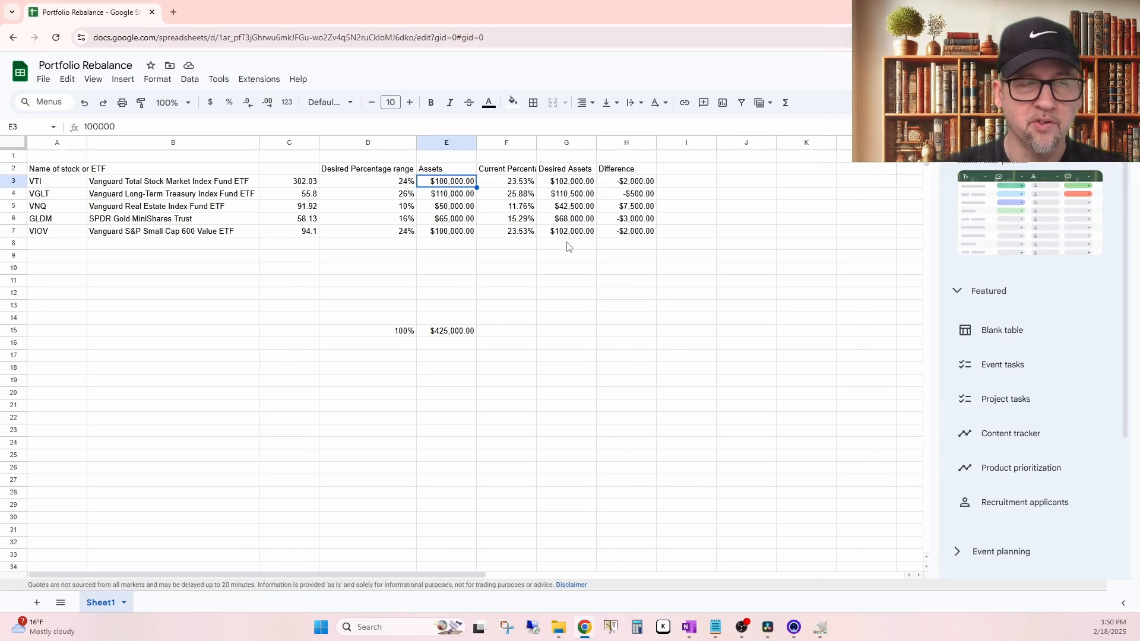
{"action": "type", "text": "105000"}
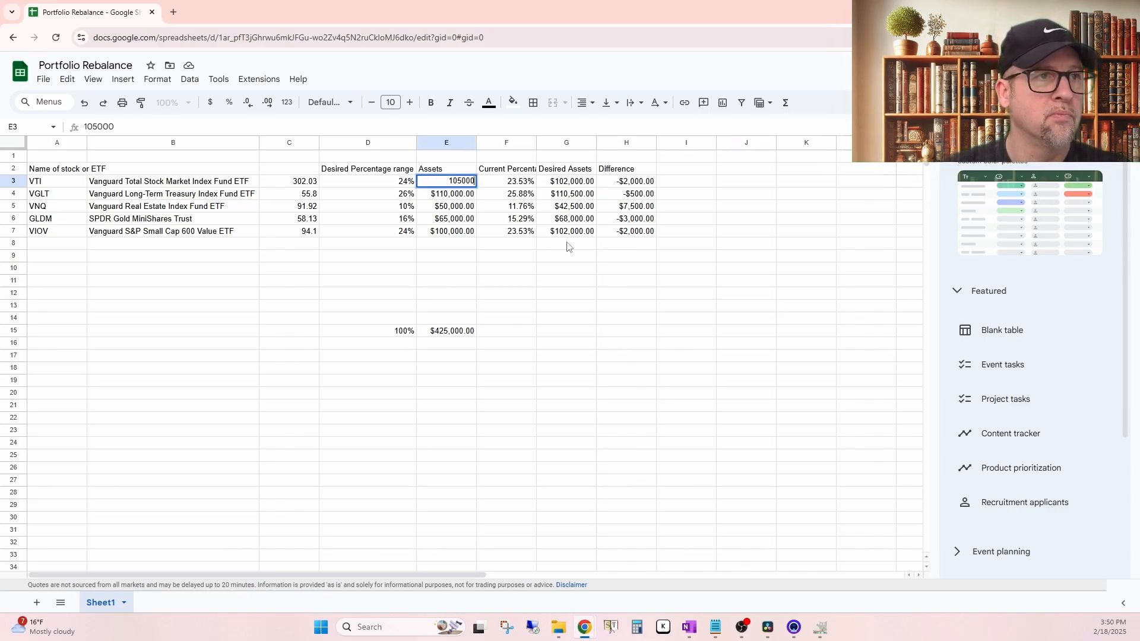
{"action": "key", "text": "Return"}
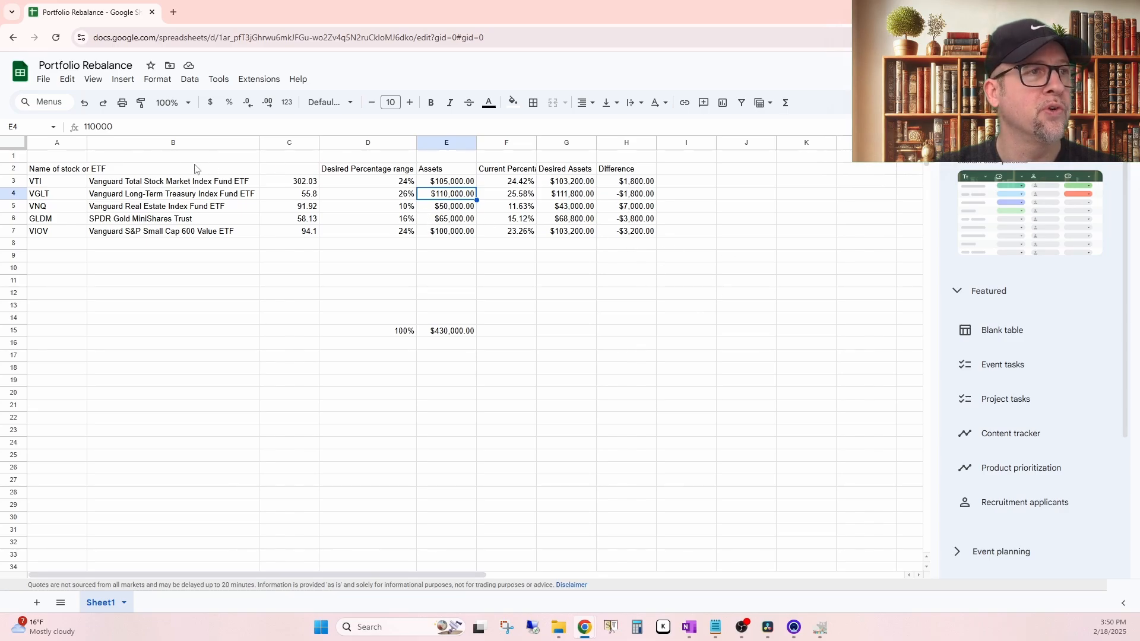
Step: Align the contents of the entire sheet to the vertical middle and center them horizontally
{"action": "left_click", "coordinate": [19, 142]}
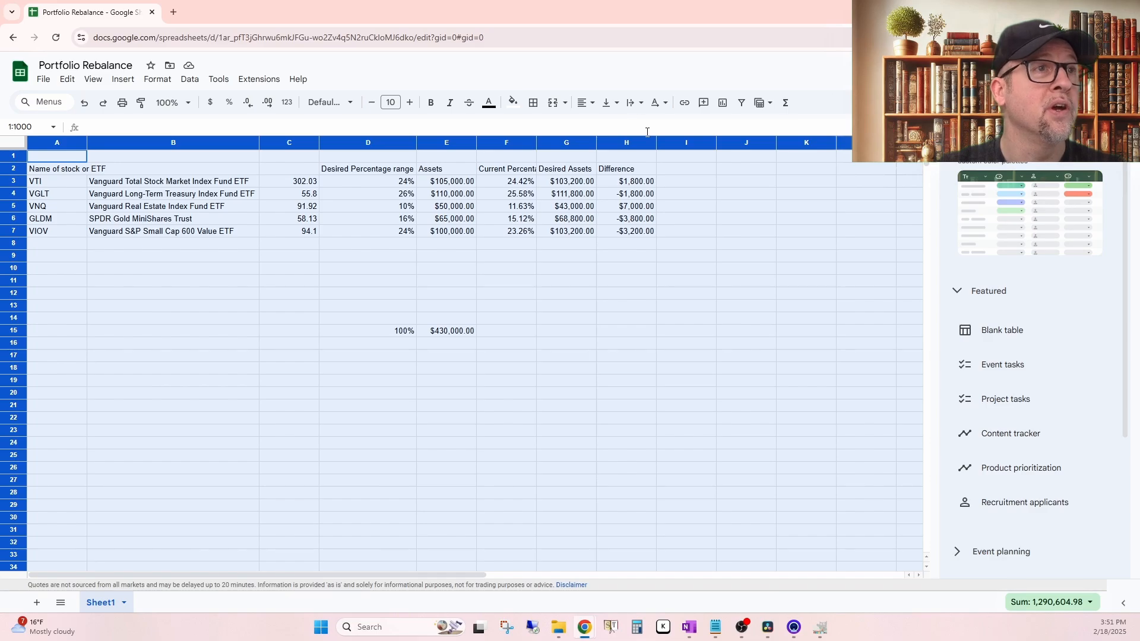
{"action": "left_click", "coordinate": [616, 105]}
{"action": "left_click", "coordinate": [629, 127]}
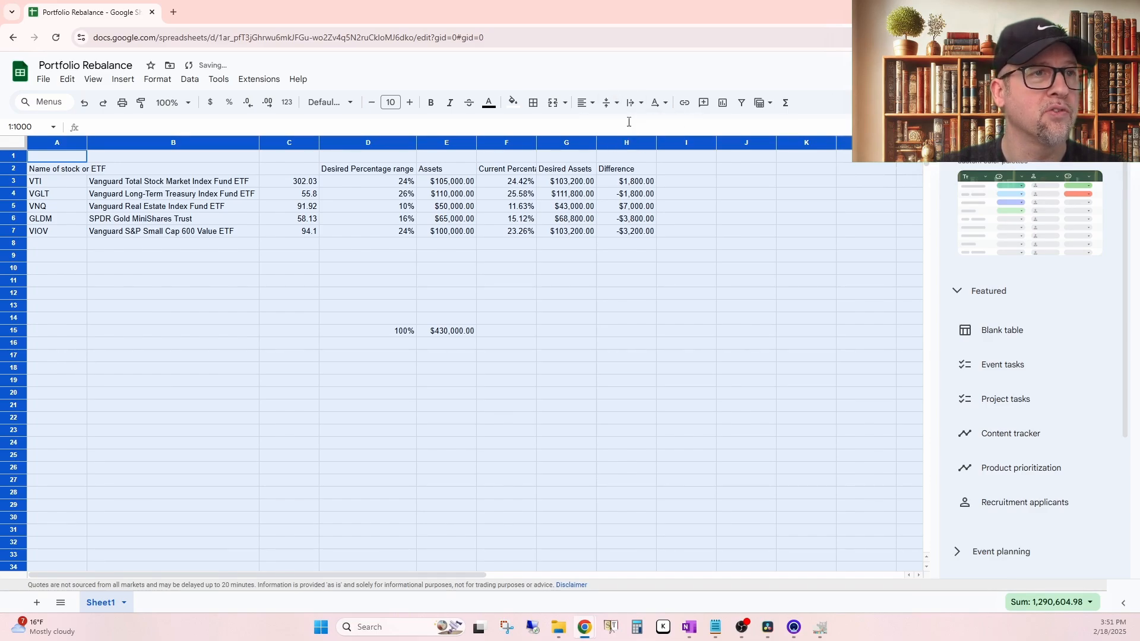
{"action": "left_click", "coordinate": [591, 108]}
{"action": "left_click", "coordinate": [605, 127]}
{"action": "left_click", "coordinate": [746, 231]}
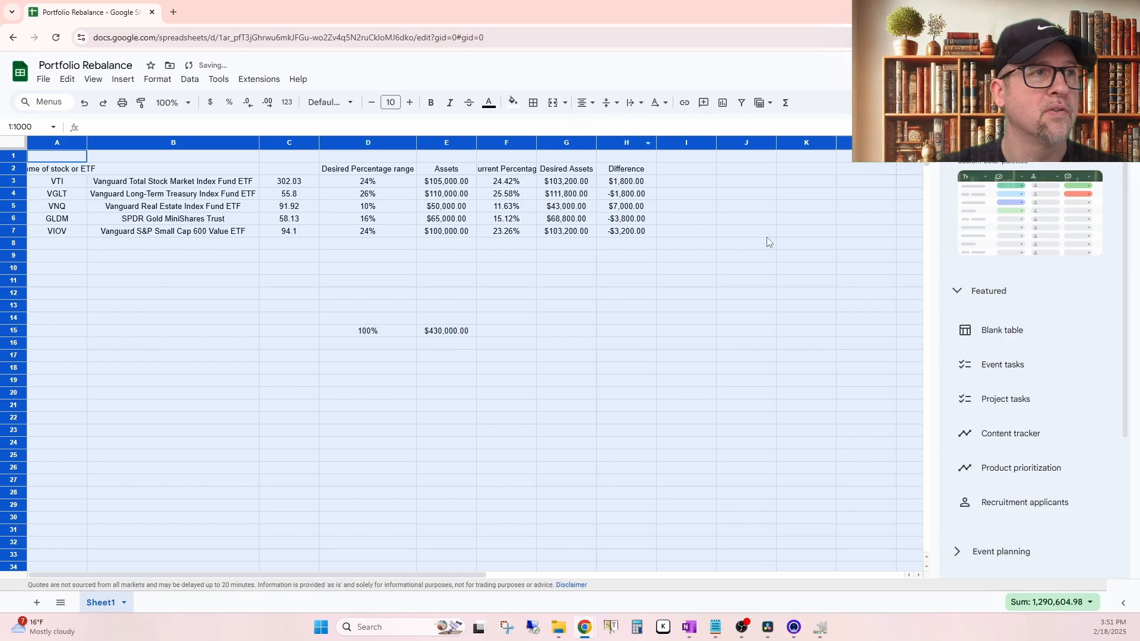
Step: Left-align the A2 header "Name of stock or ETF" and widen column A so the whole text fits
{"action": "left_click", "coordinate": [44, 172]}
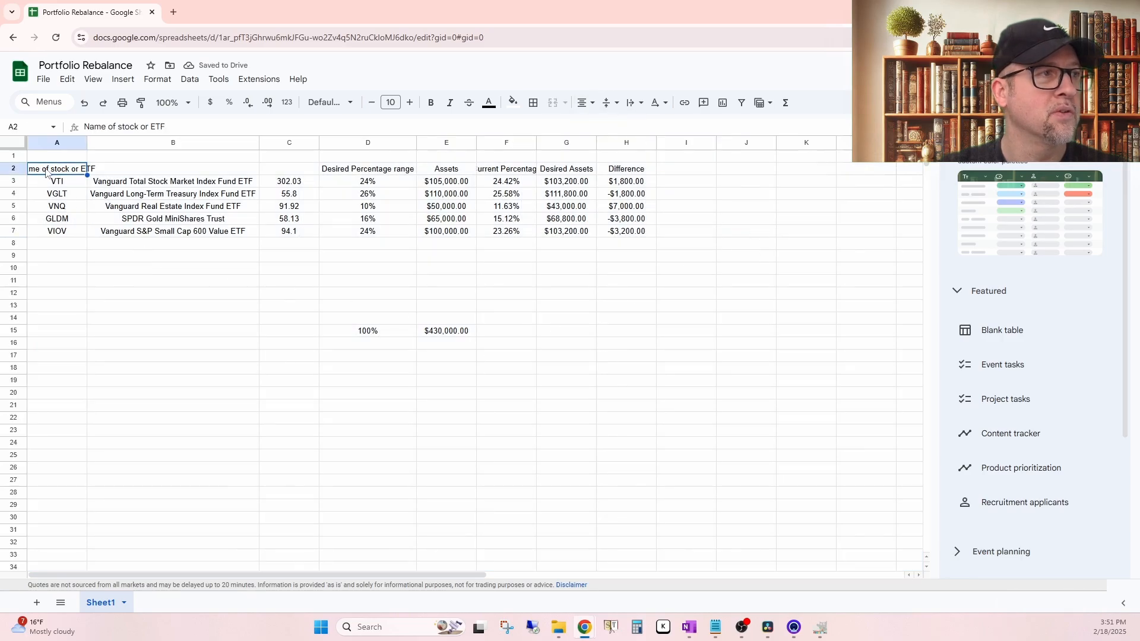
{"action": "left_click", "coordinate": [590, 105]}
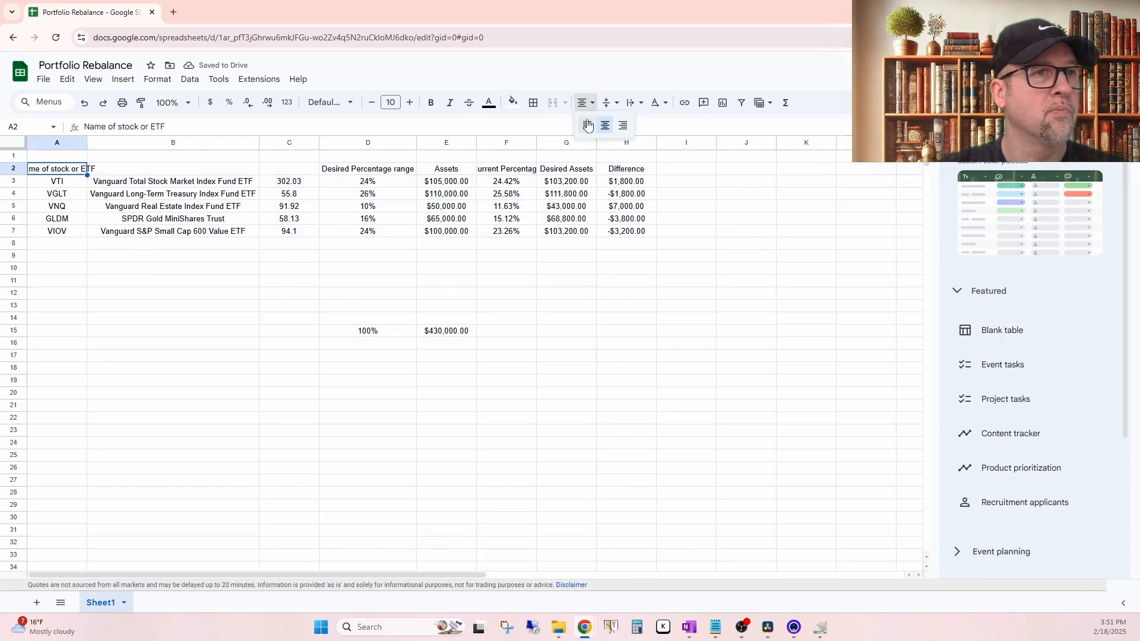
{"action": "left_click", "coordinate": [586, 126]}
{"action": "left_click", "coordinate": [631, 343]}
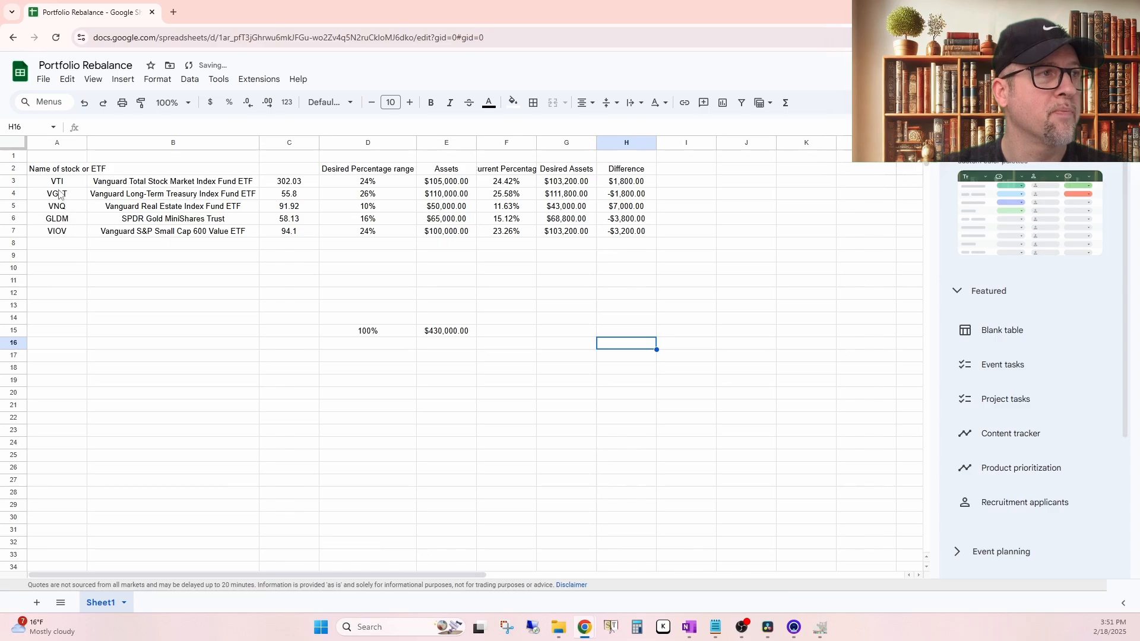
{"action": "left_click_drag", "start_coordinate": [86, 142], "coordinate": [133, 143]}
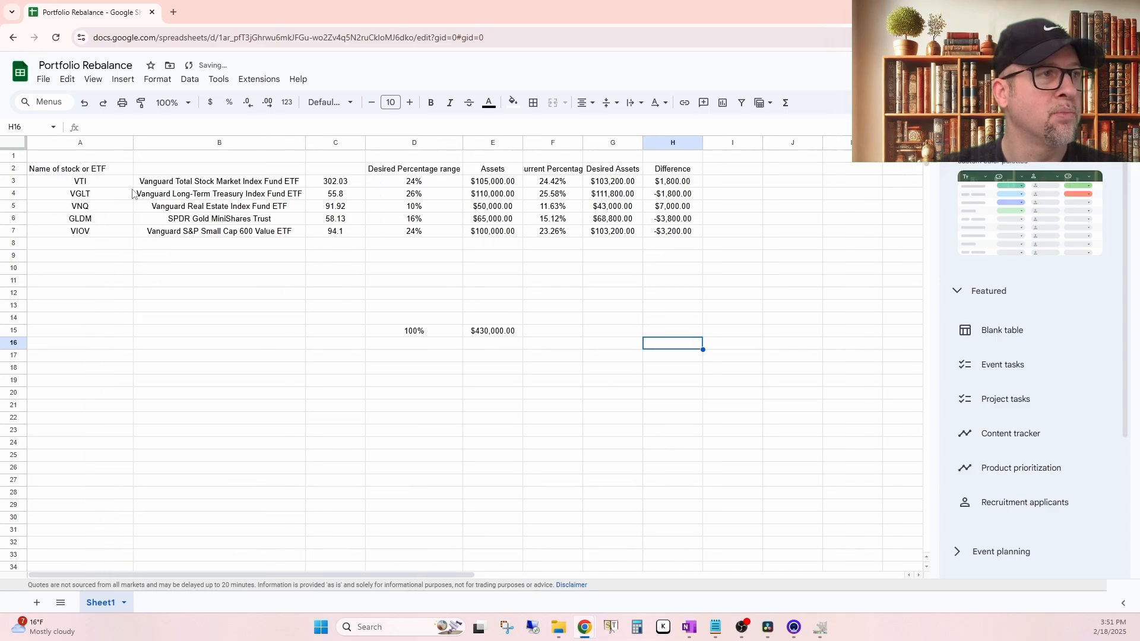
{"action": "left_click", "coordinate": [188, 283]}
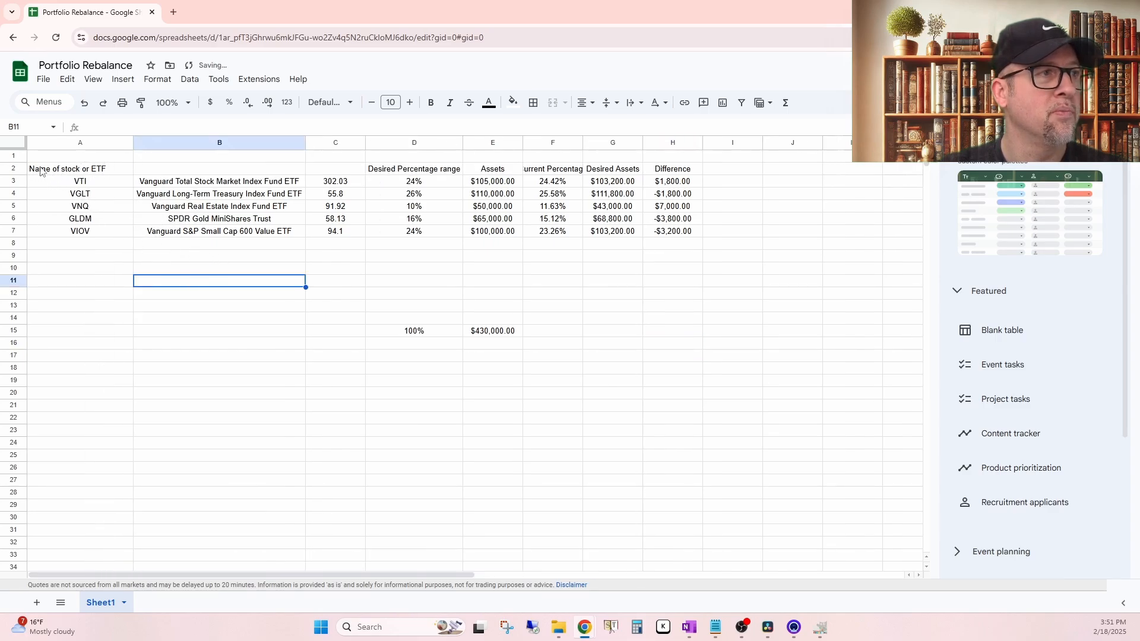
Step: Apply all borders to the table range A2:H15
{"action": "left_click_drag", "start_coordinate": [41, 172], "coordinate": [677, 340]}
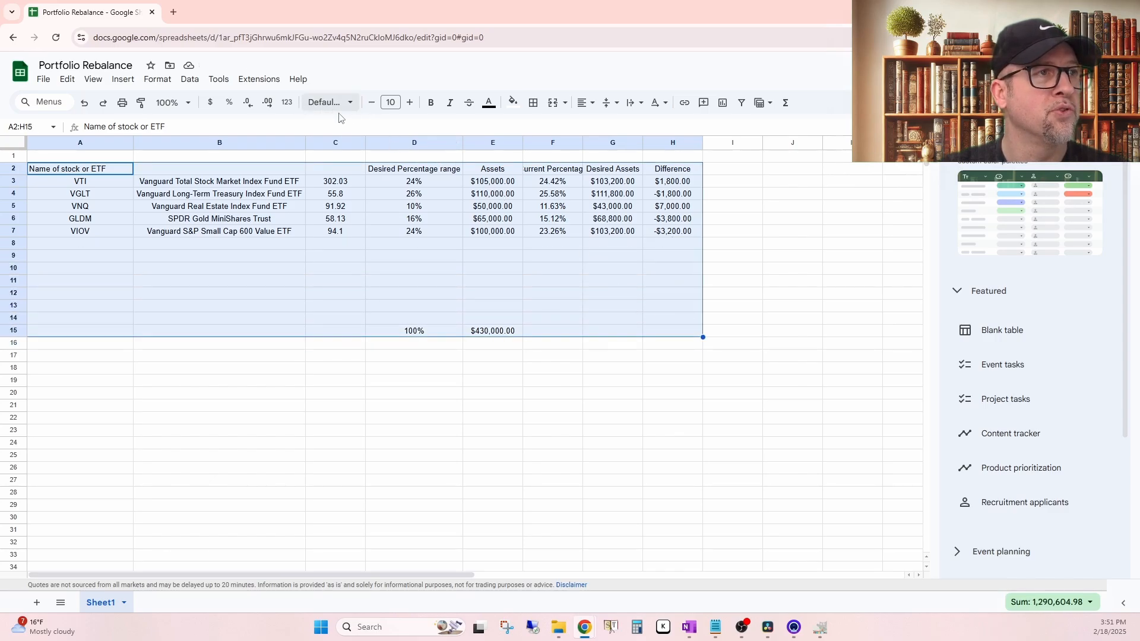
{"action": "left_click", "coordinate": [533, 103]}
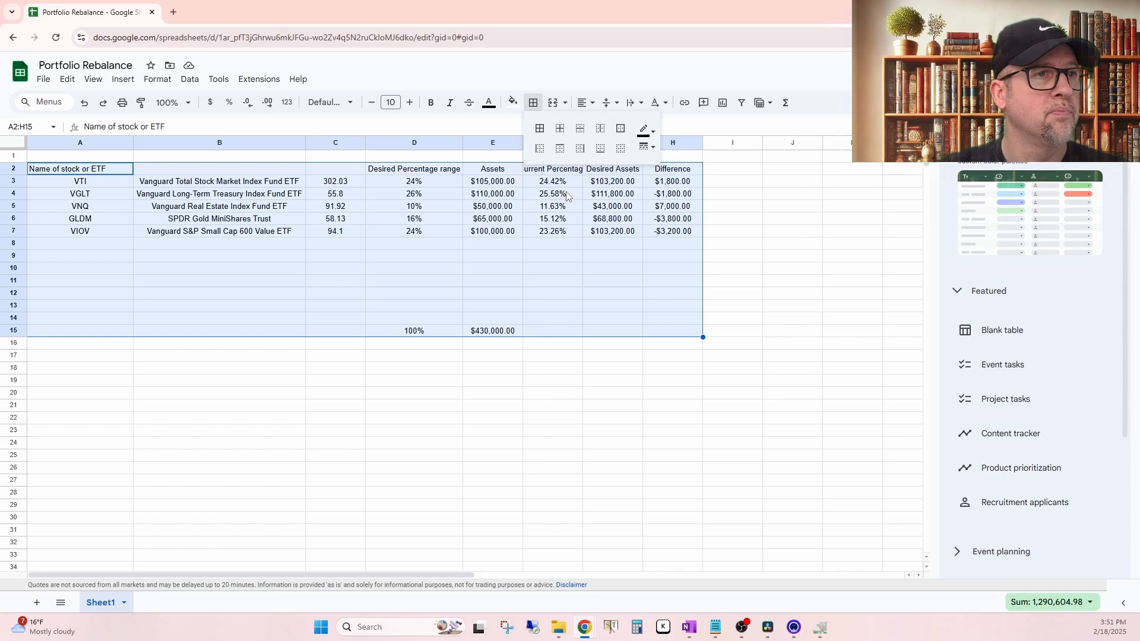
{"action": "left_click", "coordinate": [539, 130]}
{"action": "left_click", "coordinate": [730, 232]}
Step: Enter the header "Fund or Stock name" in B2 above the fund names
{"action": "left_click", "coordinate": [65, 172]}
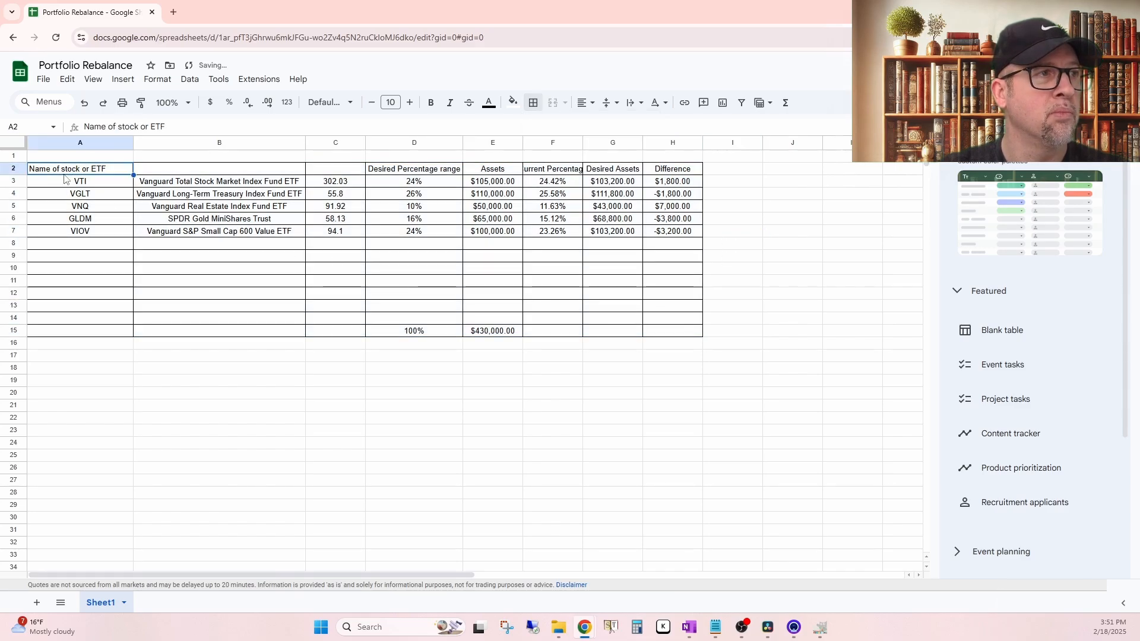
{"action": "left_click", "coordinate": [192, 174]}
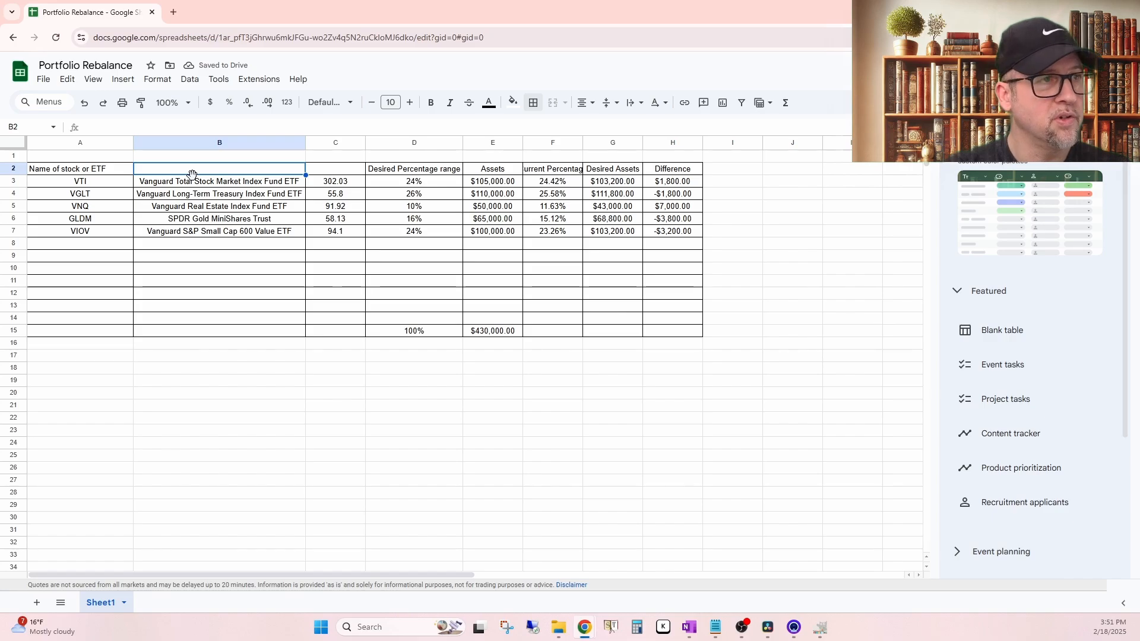
{"action": "type", "text": "Fu"}
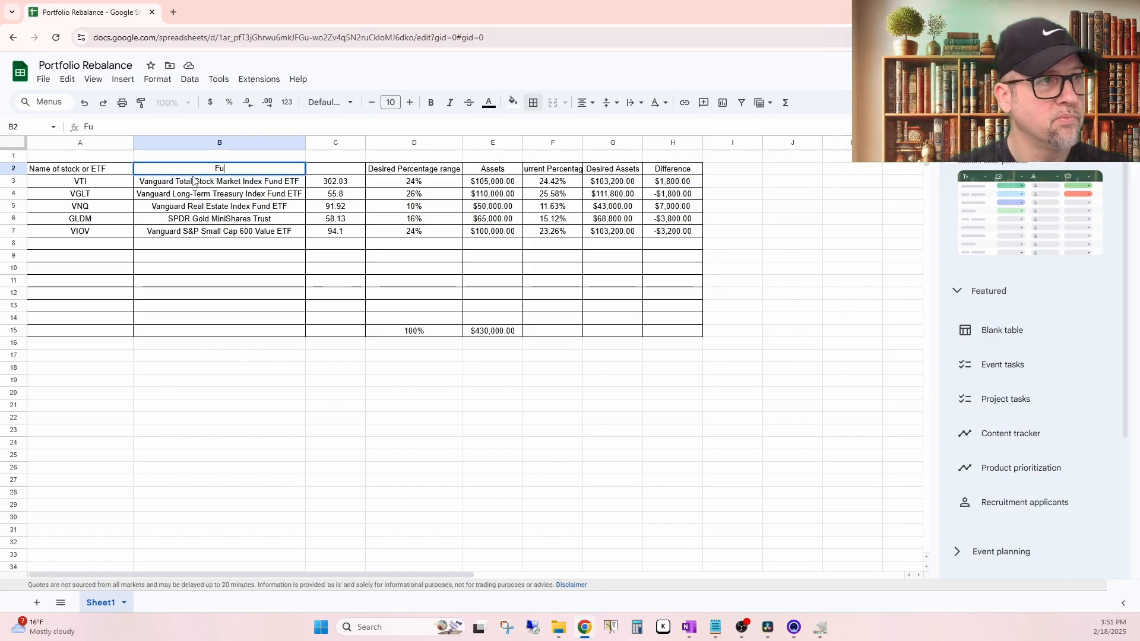
{"action": "type", "text": "nd name "}
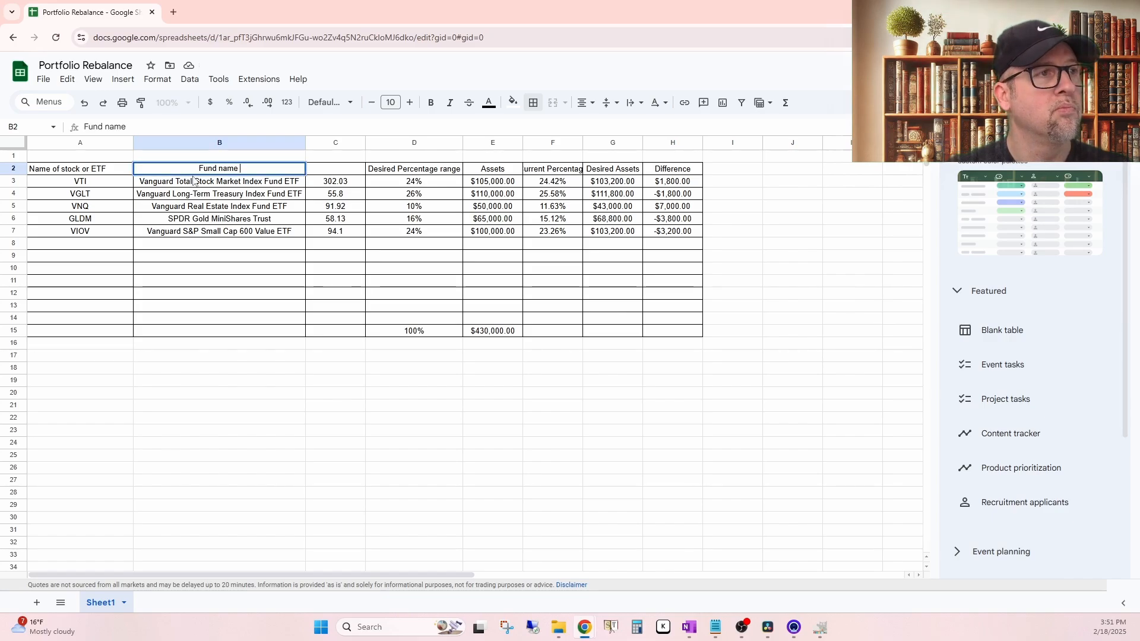
{"action": "type", "text": "or S"}
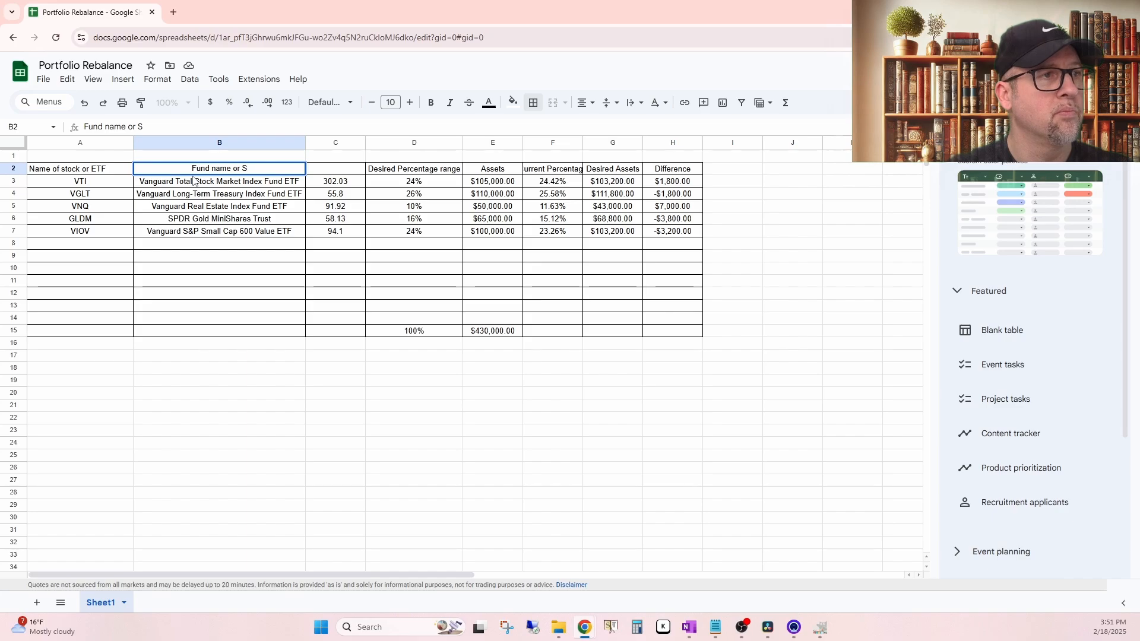
{"action": "key", "text": "BackSpace"}
{"action": "left_click", "coordinate": [213, 169]}
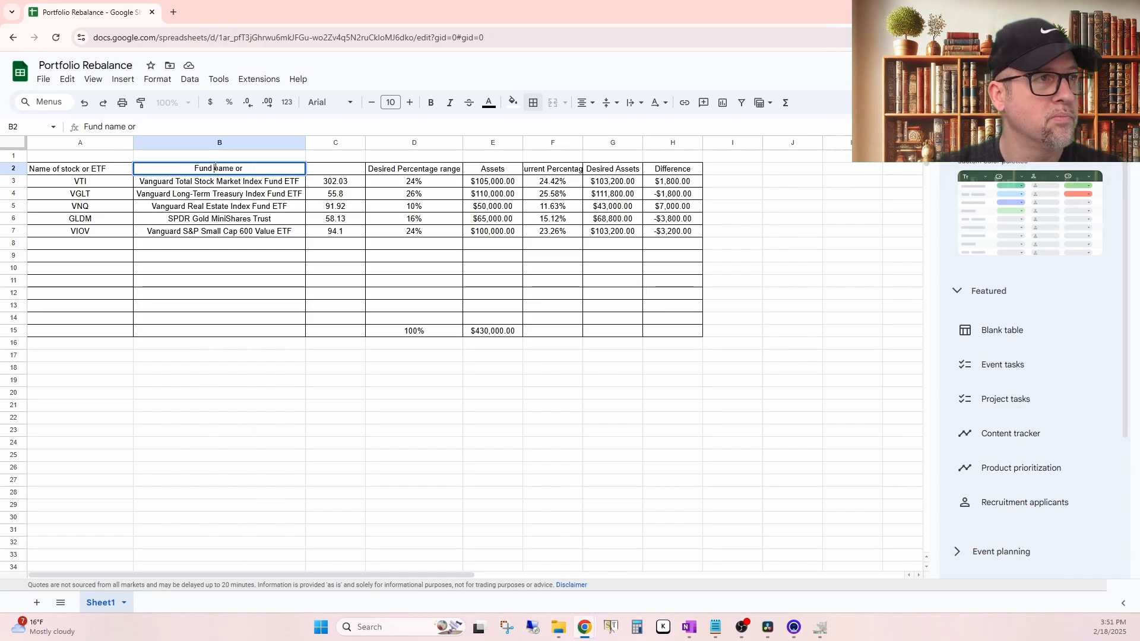
{"action": "type", "text": "or Stock"}
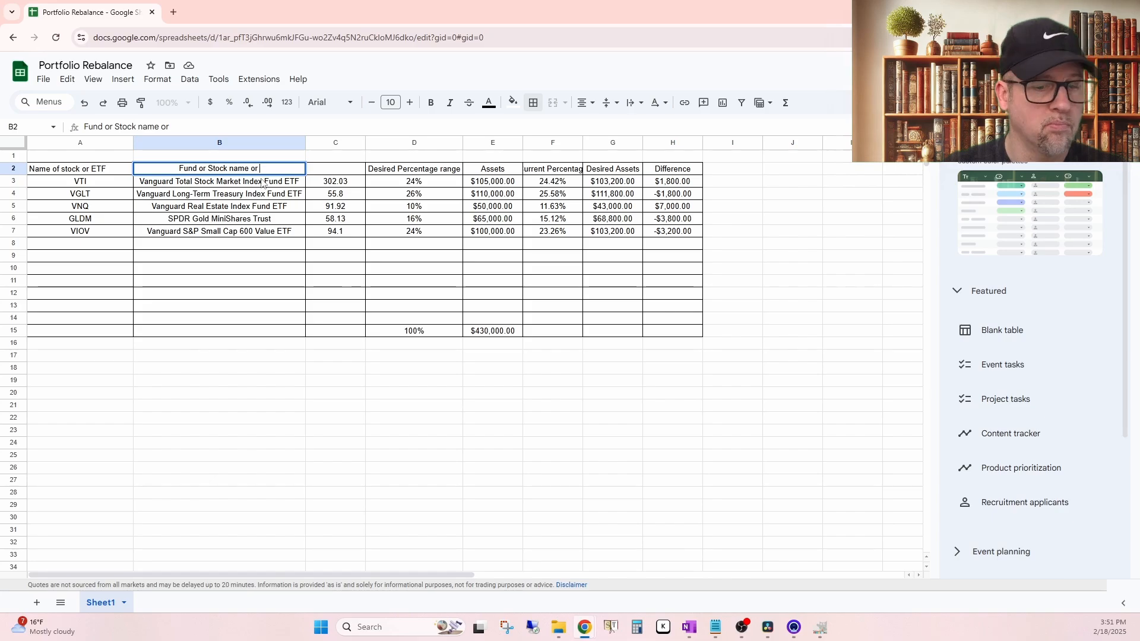
{"action": "key", "text": "BackSpace"}
{"action": "key", "text": "BackSpace"}
{"action": "key", "text": "BackSpace"}
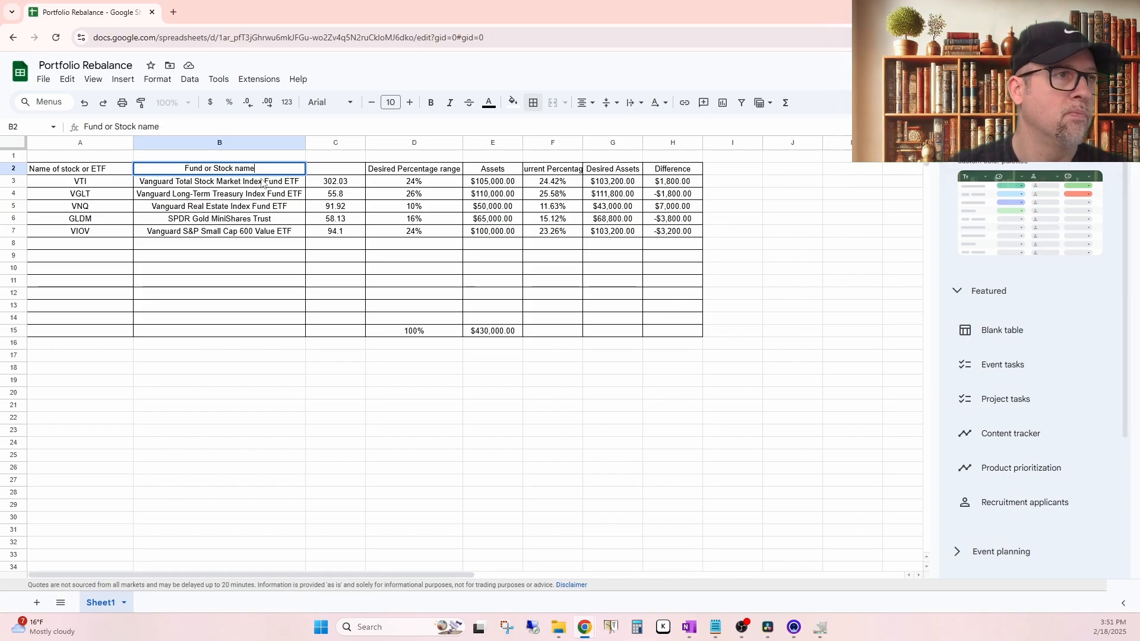
Step: Enter the header "Price" in C2 above the quoted prices
{"action": "left_click", "coordinate": [348, 173]}
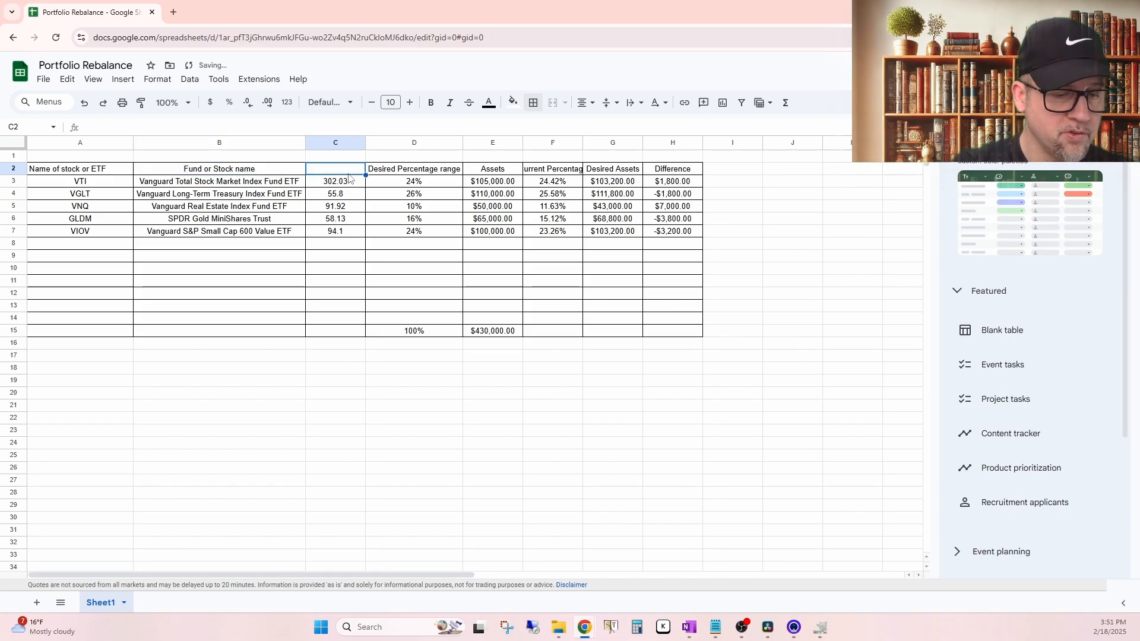
{"action": "type", "text": "Price"}
{"action": "key", "text": "Return"}
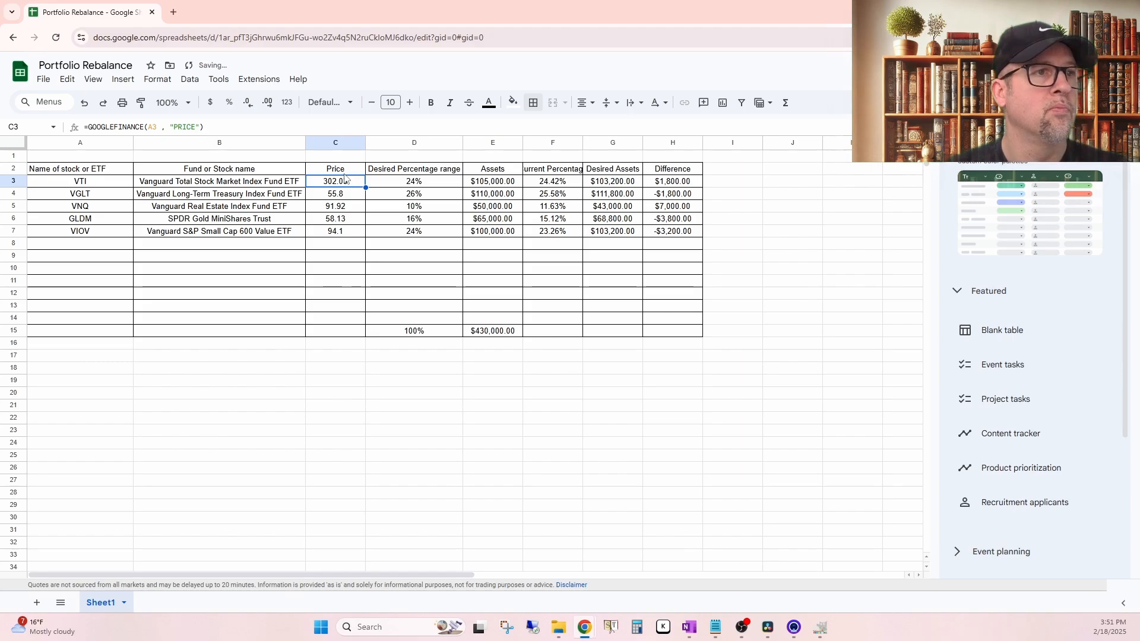
Step: Fill the header row A2:H2 with a medium gray background color
{"action": "left_click", "coordinate": [152, 207]}
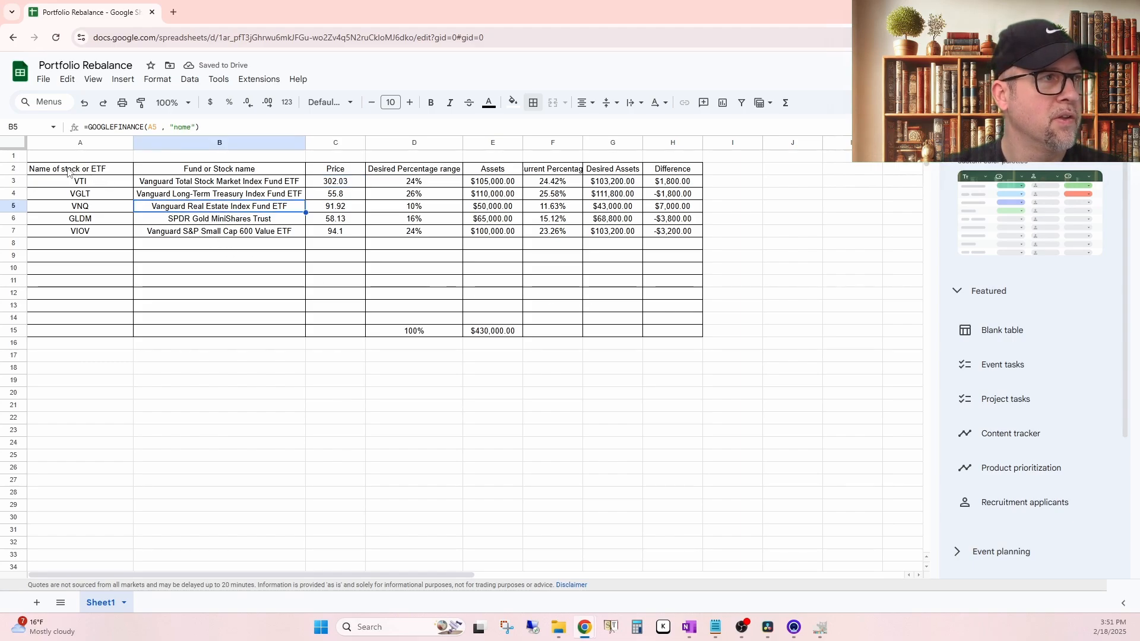
{"action": "left_click_drag", "start_coordinate": [33, 172], "coordinate": [681, 172]}
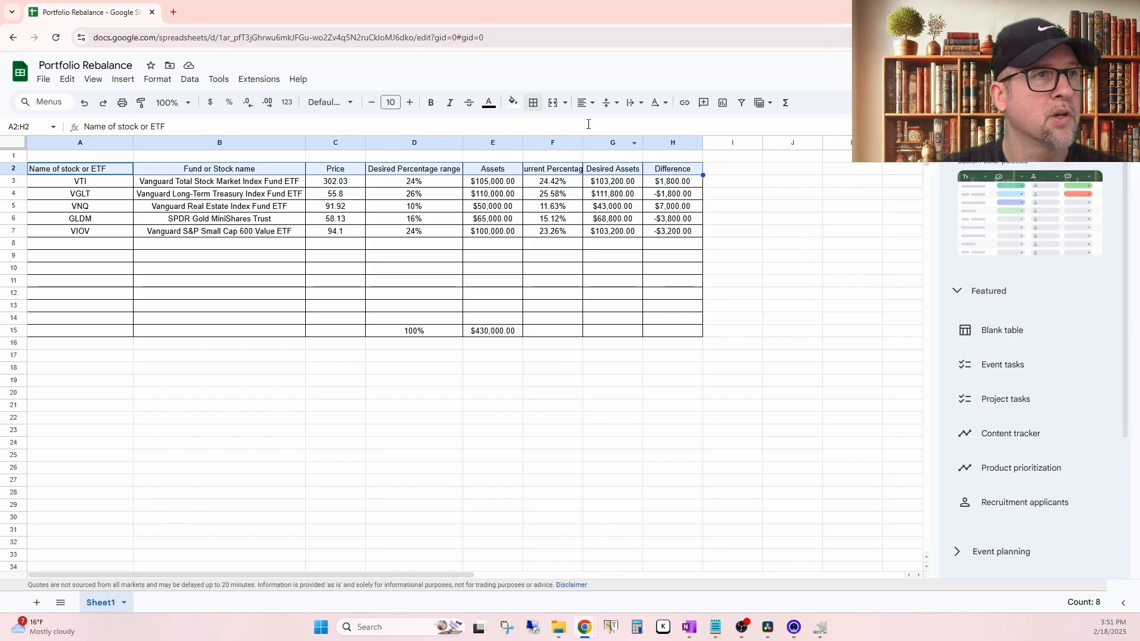
{"action": "left_click", "coordinate": [513, 104]}
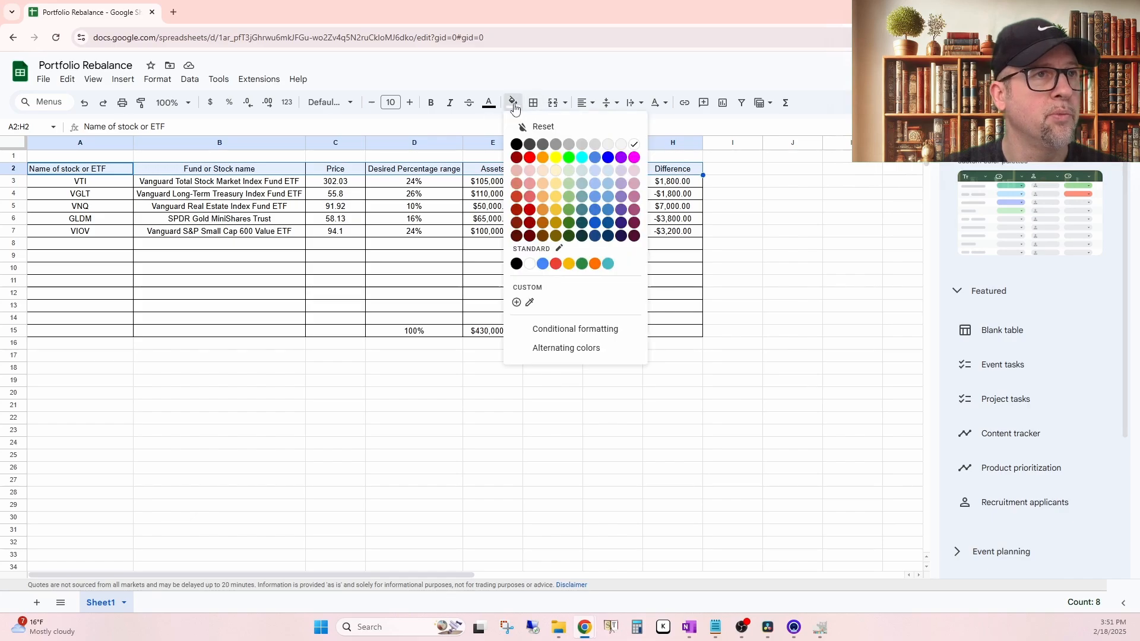
{"action": "left_click", "coordinate": [569, 145]}
{"action": "left_click", "coordinate": [792, 256]}
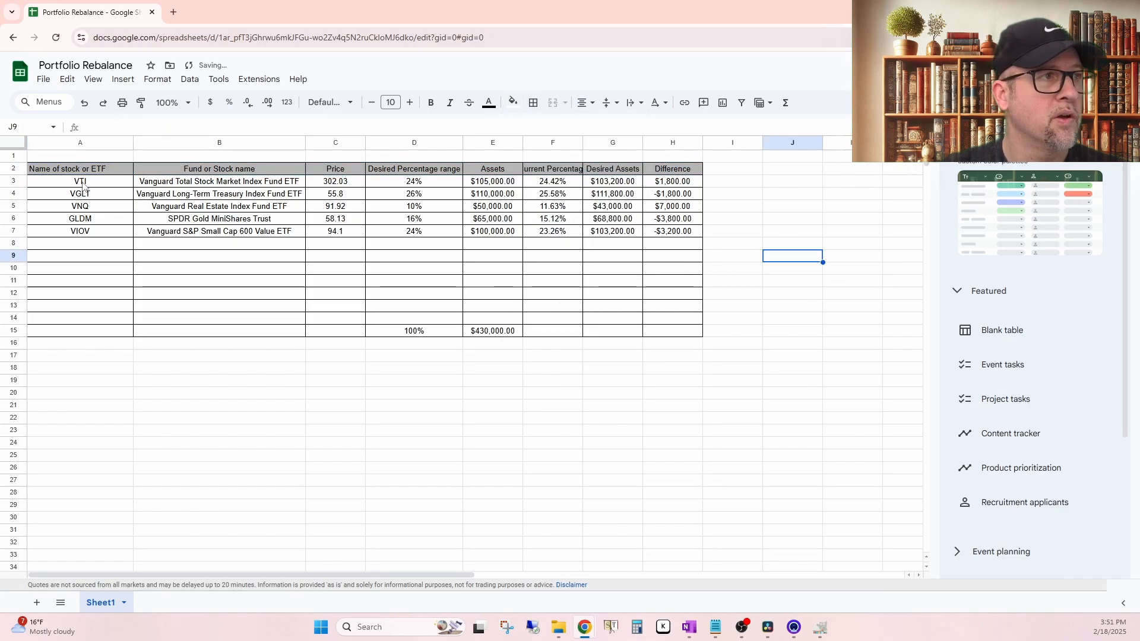
Step: Add a thick outer border around the whole table range A2:H15
{"action": "left_click_drag", "start_coordinate": [52, 167], "coordinate": [677, 333]}
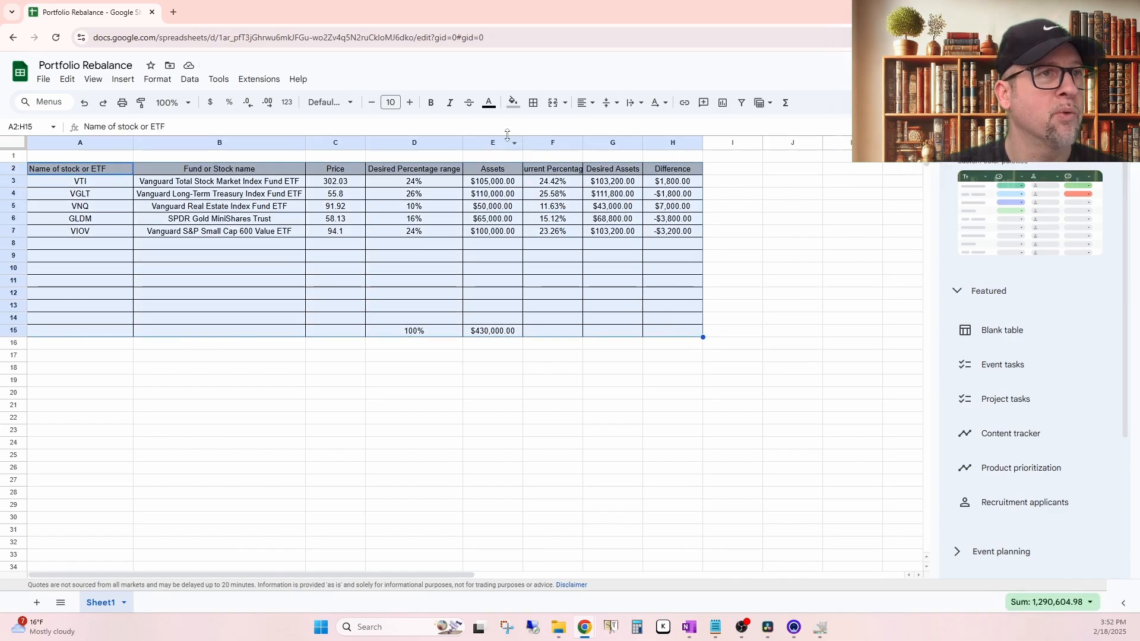
{"action": "left_click", "coordinate": [533, 103]}
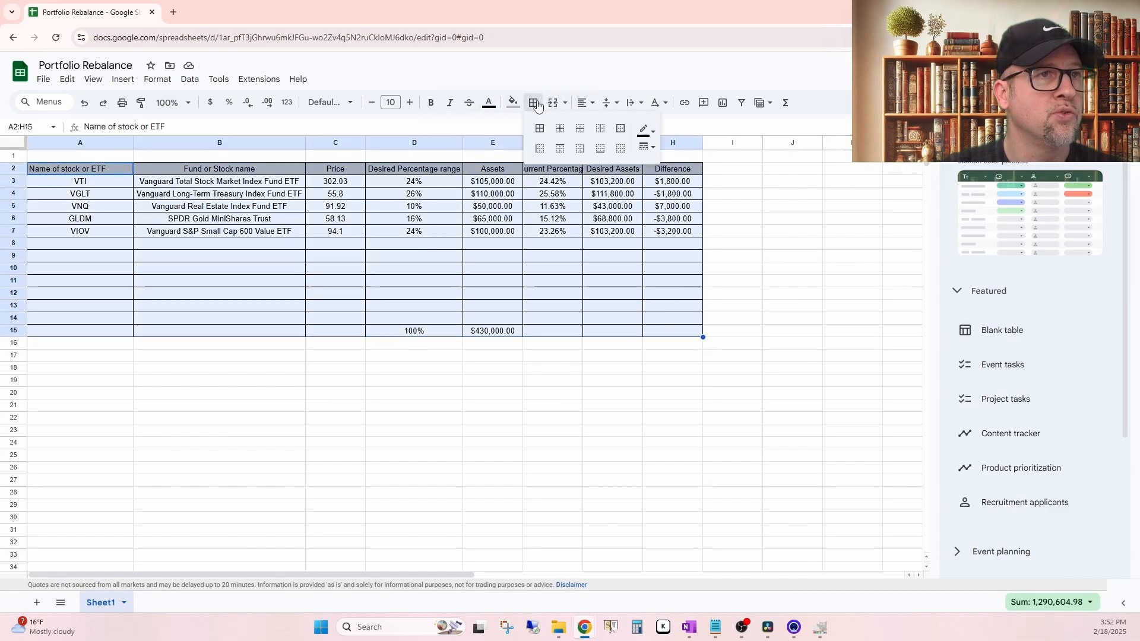
{"action": "left_click", "coordinate": [654, 150]}
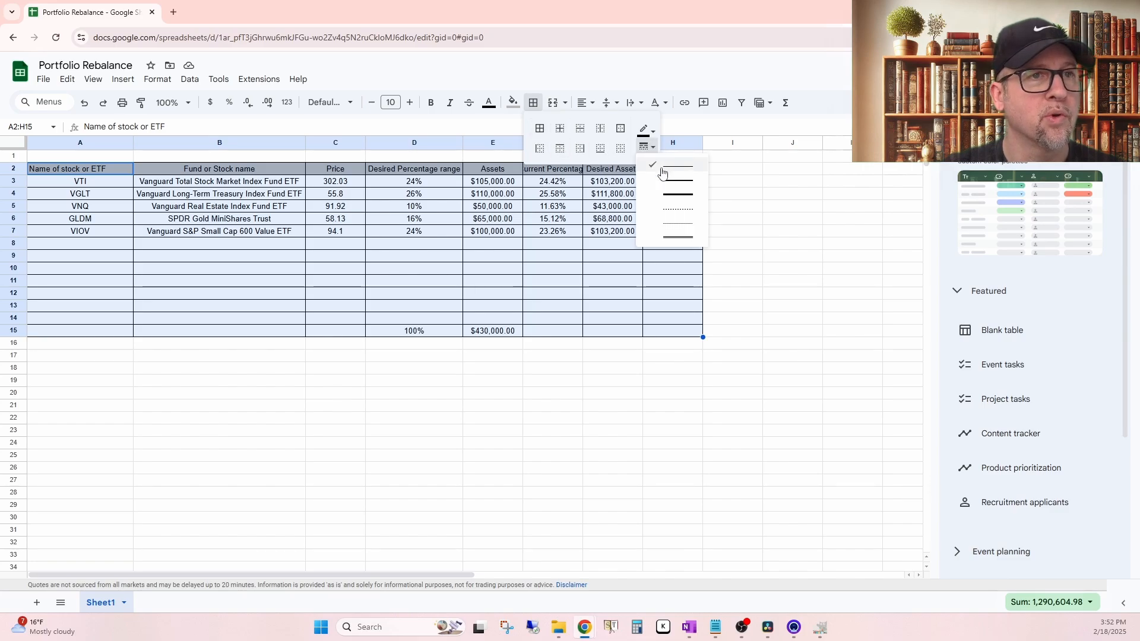
{"action": "left_click", "coordinate": [676, 195]}
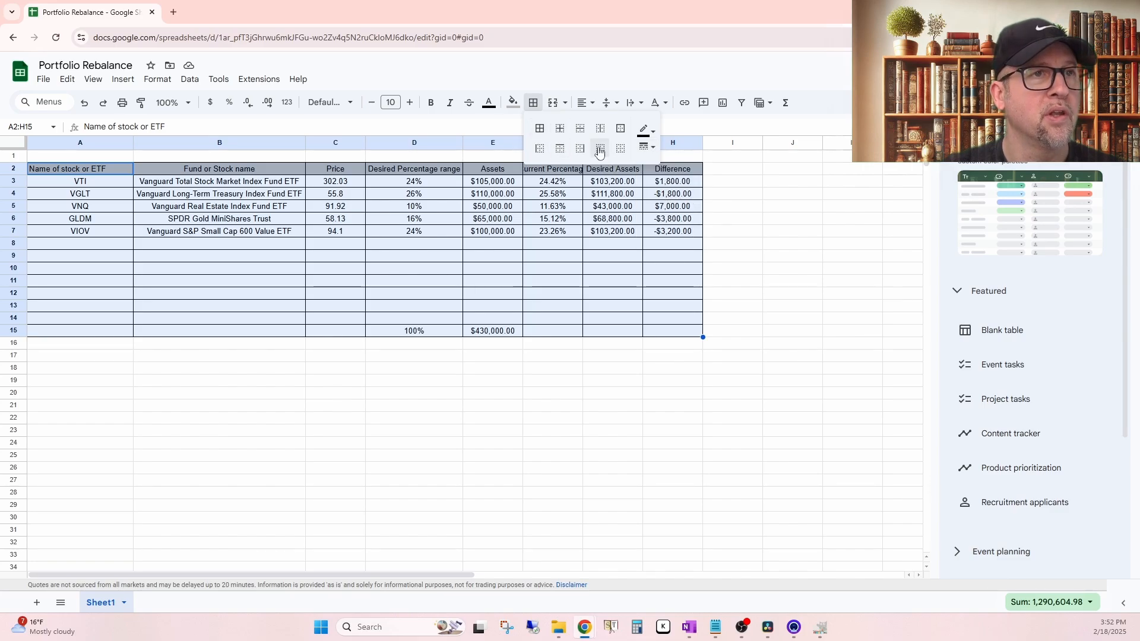
{"action": "left_click", "coordinate": [620, 129]}
{"action": "left_click", "coordinate": [758, 359]}
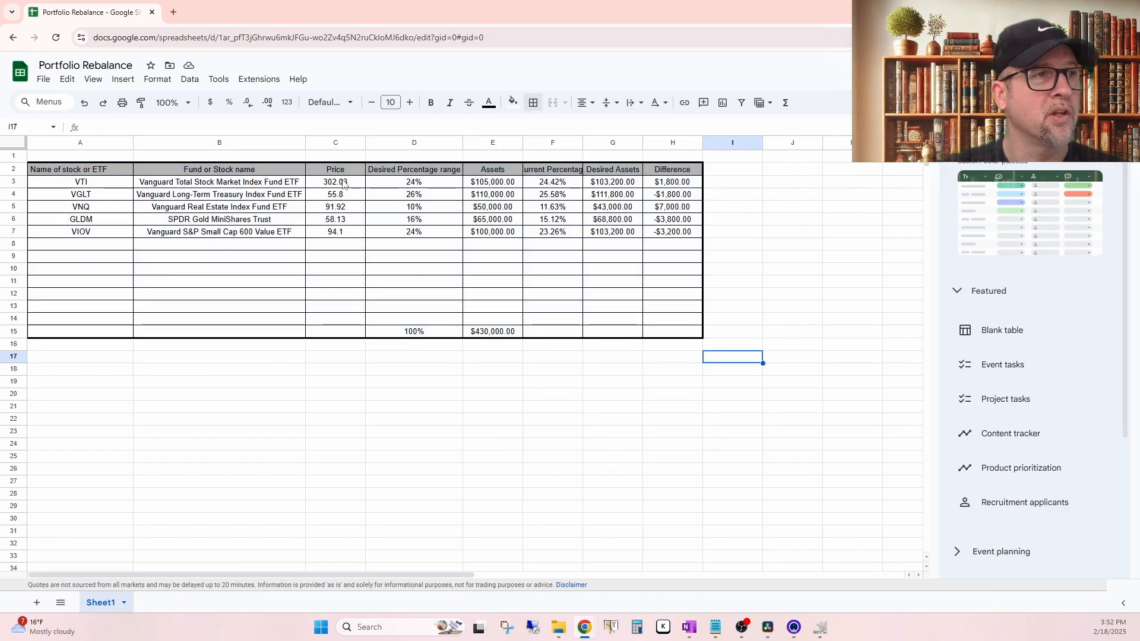
Step: Insert one empty column between the Price and Desired Percentage range columns
{"action": "left_click_drag", "start_coordinate": [328, 184], "coordinate": [335, 231]}
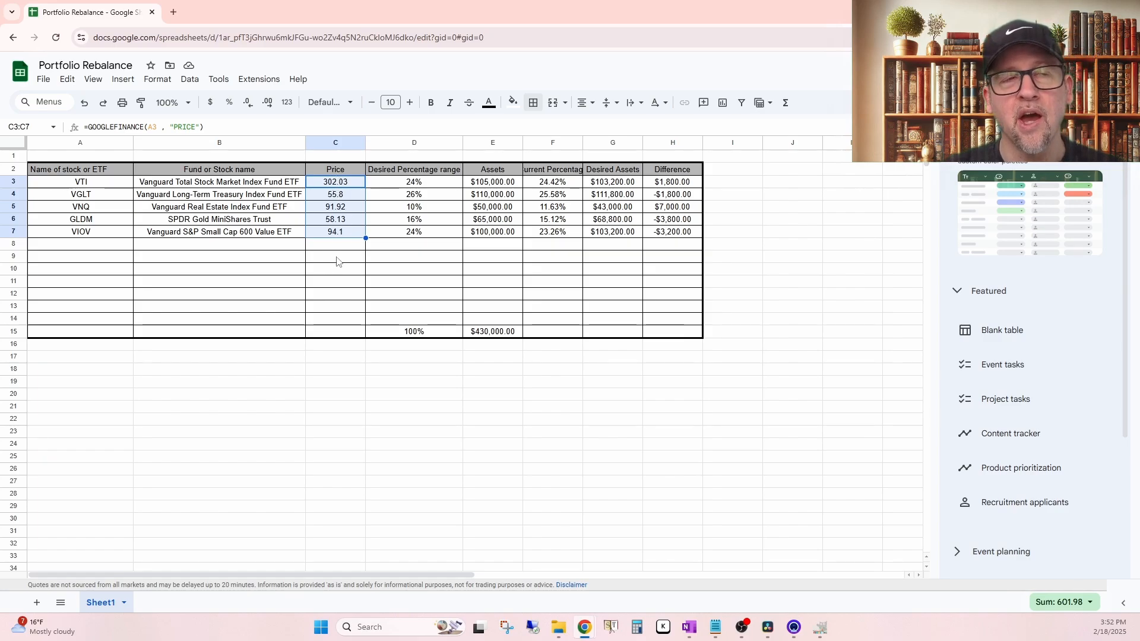
{"action": "left_click", "coordinate": [491, 260]}
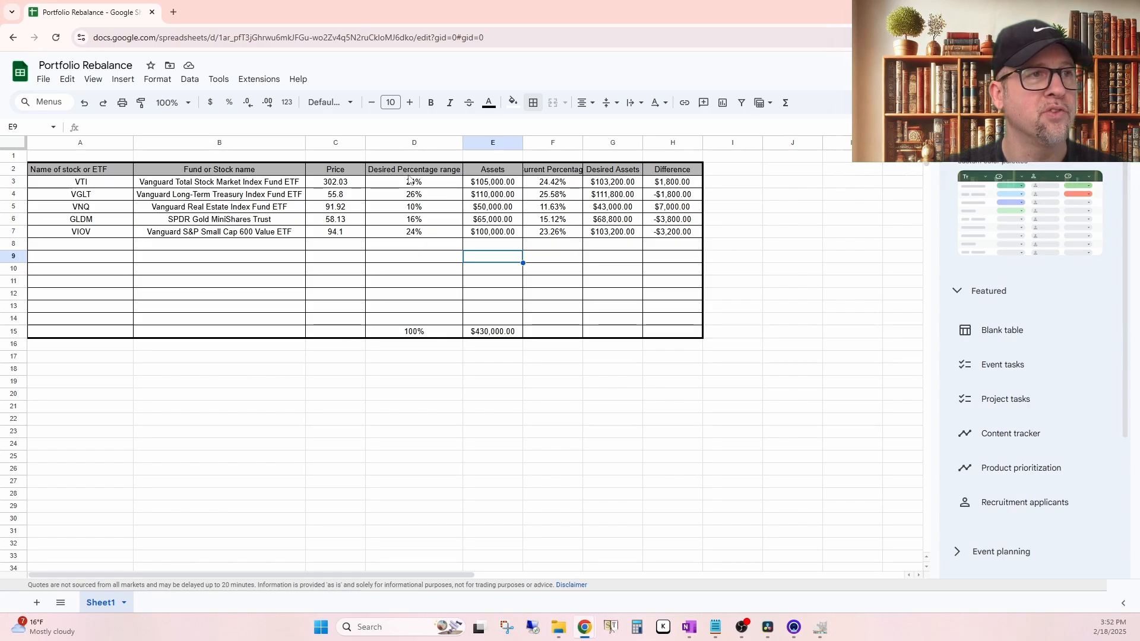
{"action": "right_click", "coordinate": [378, 143]}
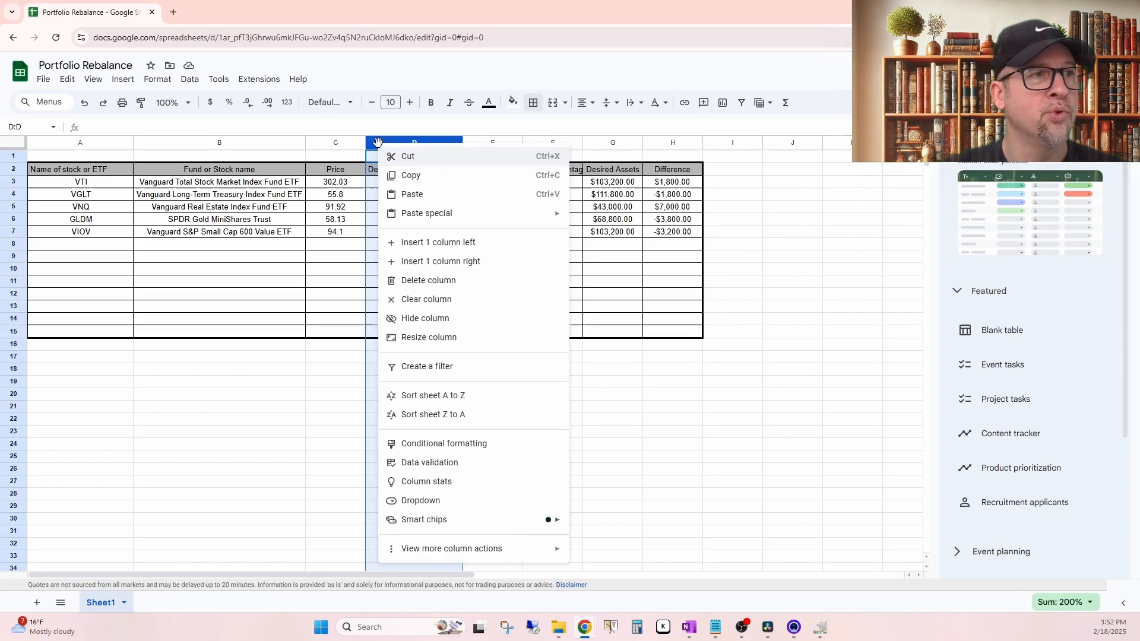
{"action": "left_click", "coordinate": [424, 245]}
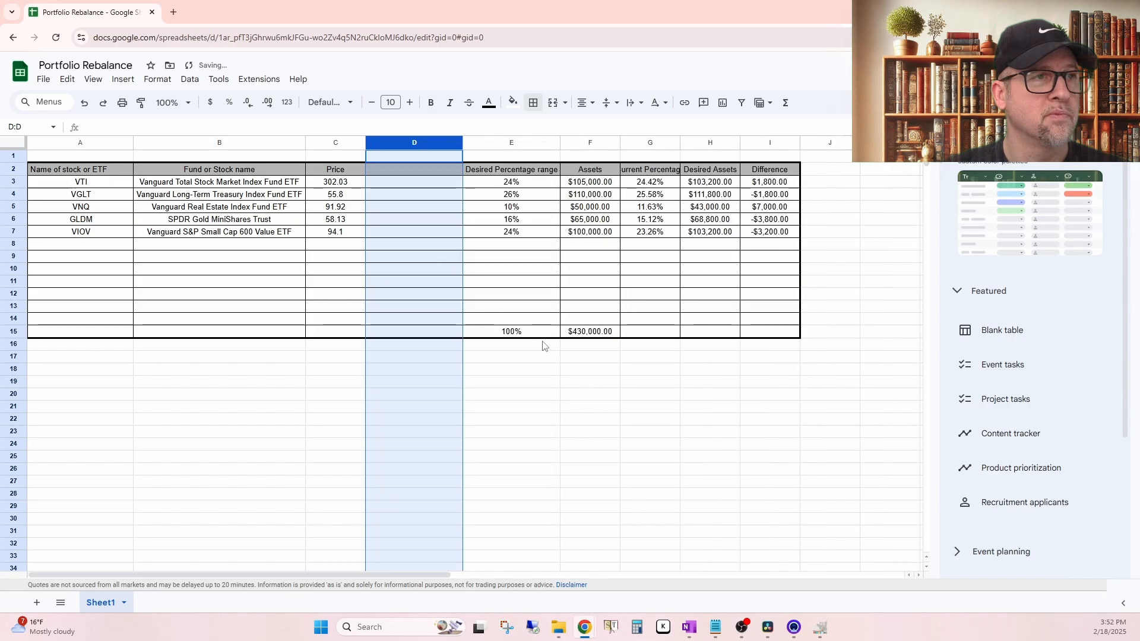
Step: Enter the header "Quantity Owned" in D2 above the new empty column
{"action": "left_click", "coordinate": [405, 187]}
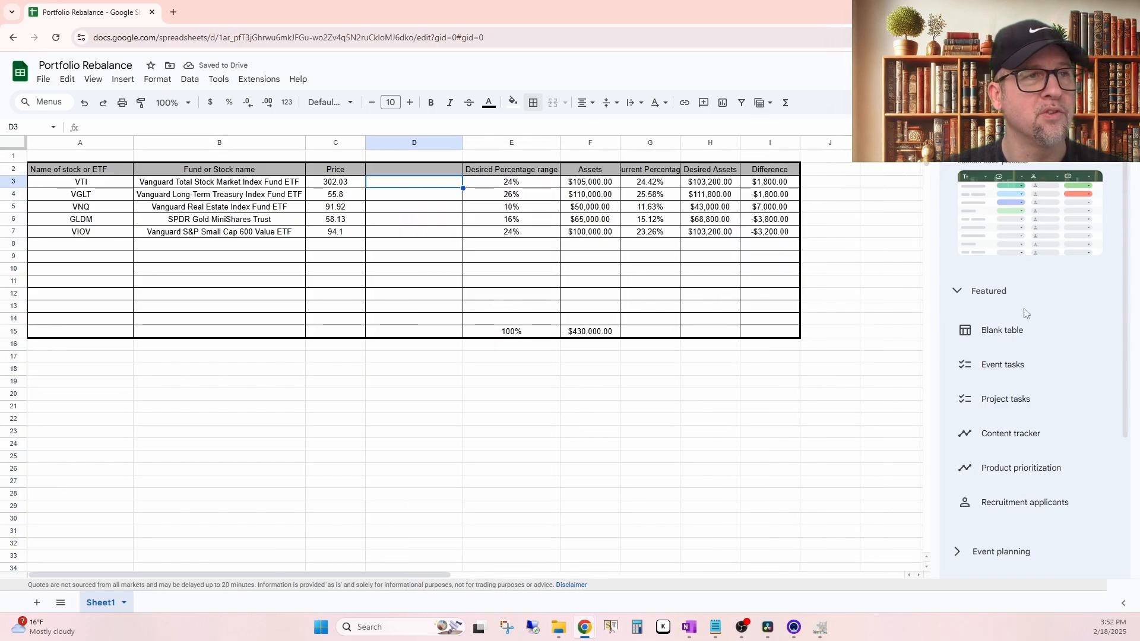
{"action": "key", "text": "Up"}
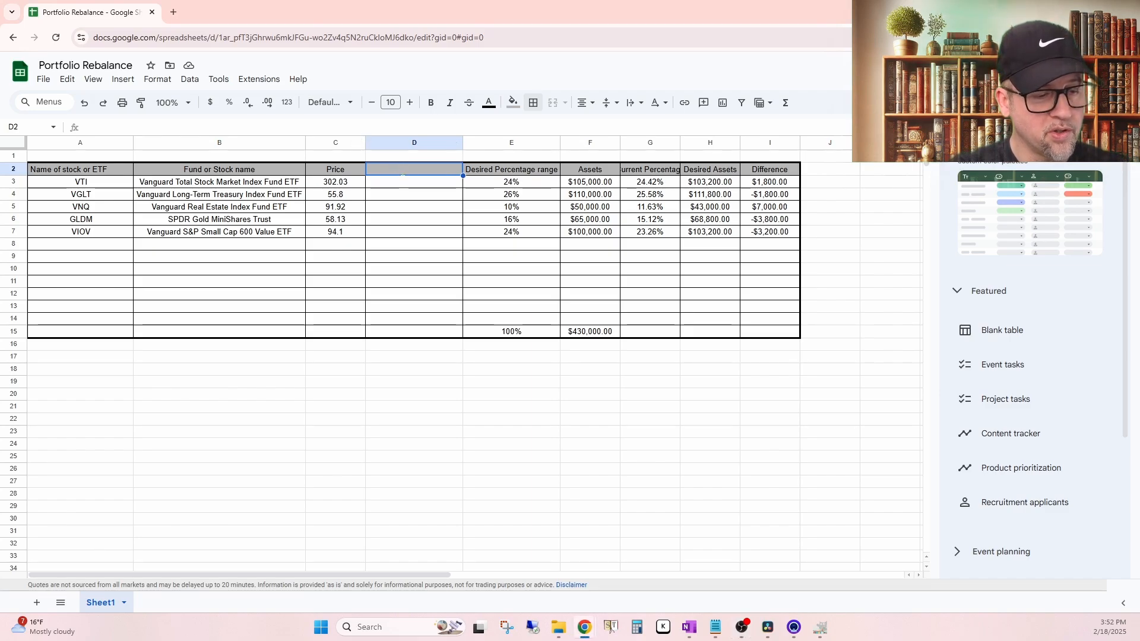
{"action": "type", "text": "Quantity"}
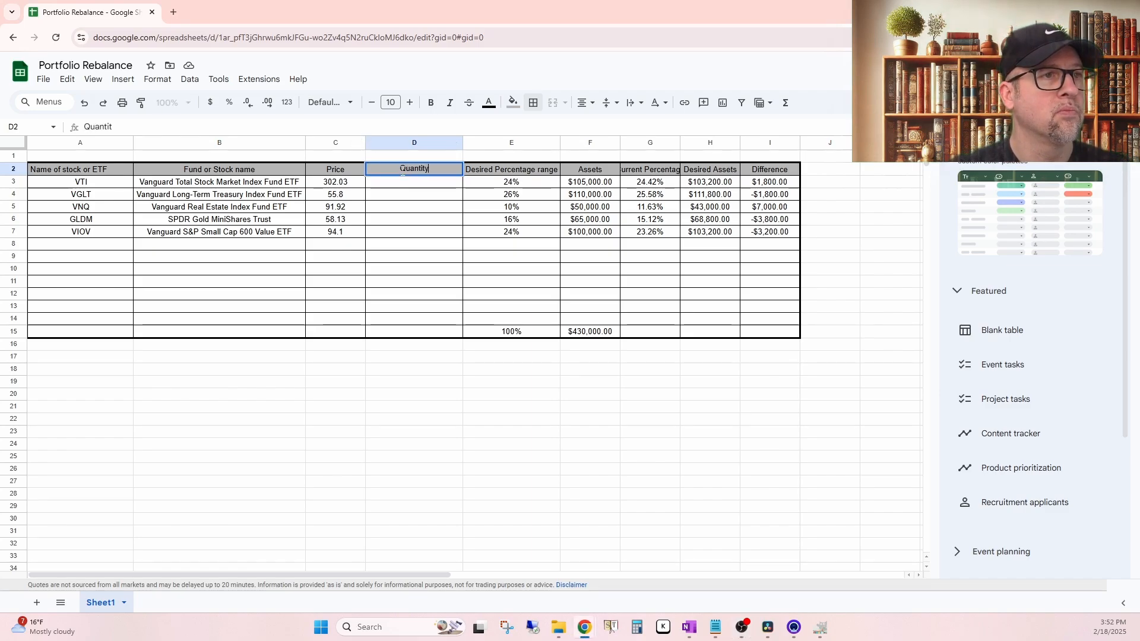
{"action": "type", "text": " of Stock"}
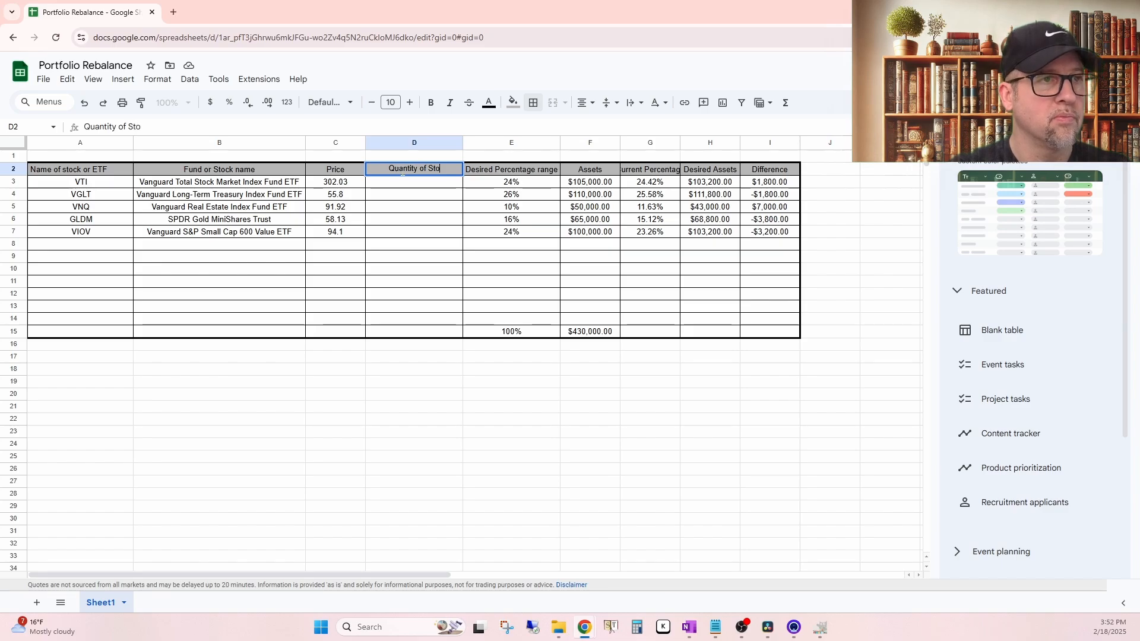
{"action": "key", "text": "BackSpace"}
{"action": "key", "text": "BackSpace"}
{"action": "key", "text": "BackSpace"}
{"action": "key", "text": "BackSpace"}
{"action": "key", "text": "BackSpace"}
{"action": "key", "text": "BackSpace"}
{"action": "key", "text": "BackSpace"}
{"action": "key", "text": "BackSpace"}
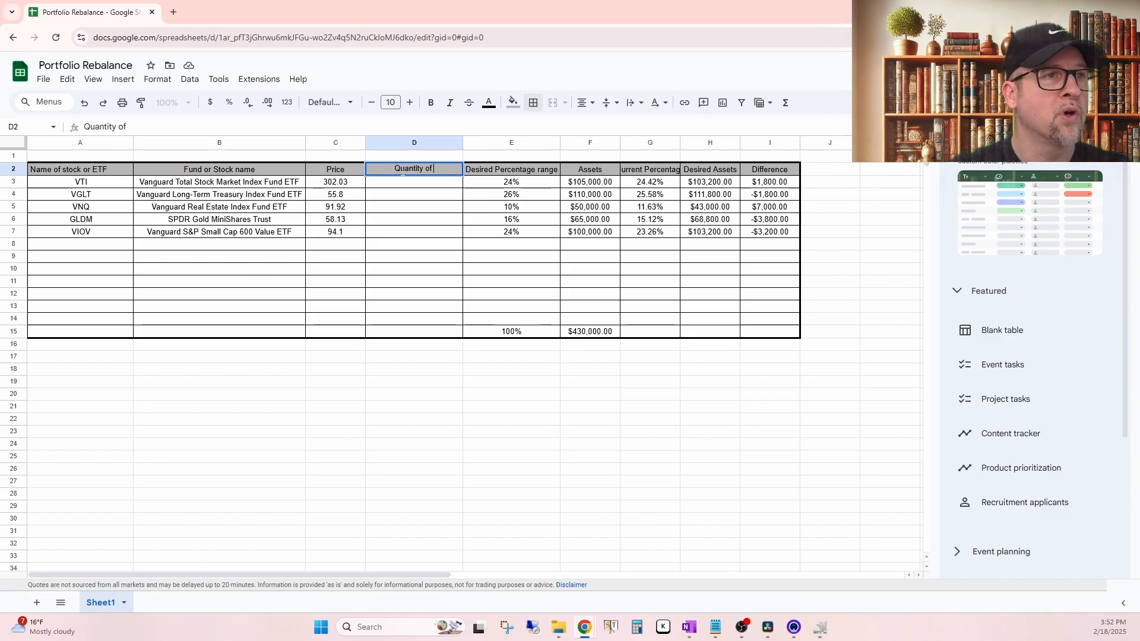
{"action": "type", "text": "Owned"}
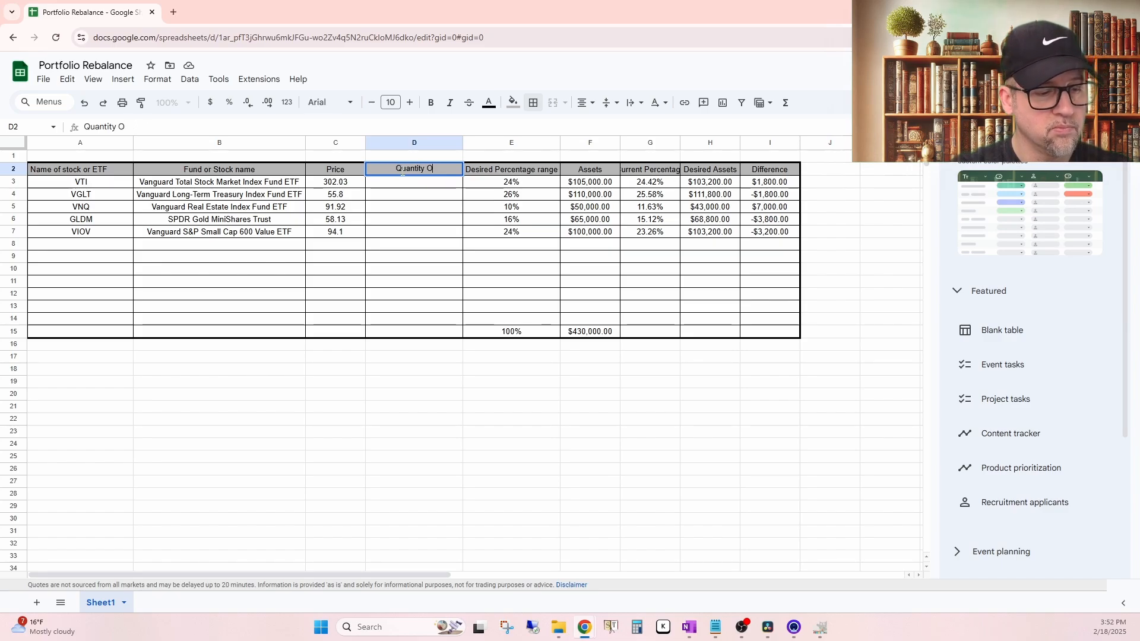
{"action": "key", "text": "Return"}
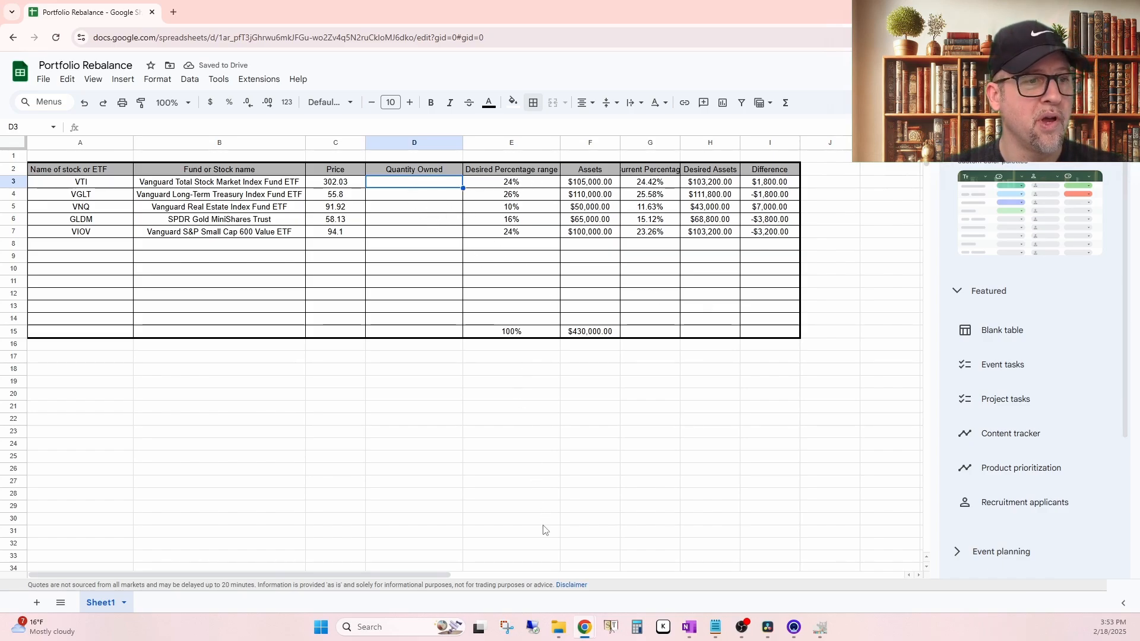
Step: Calculate the VTI quantity owned in D3 by dividing its assets by its price with =SUM(F3/C3)
{"action": "left_click", "coordinate": [785, 103]}
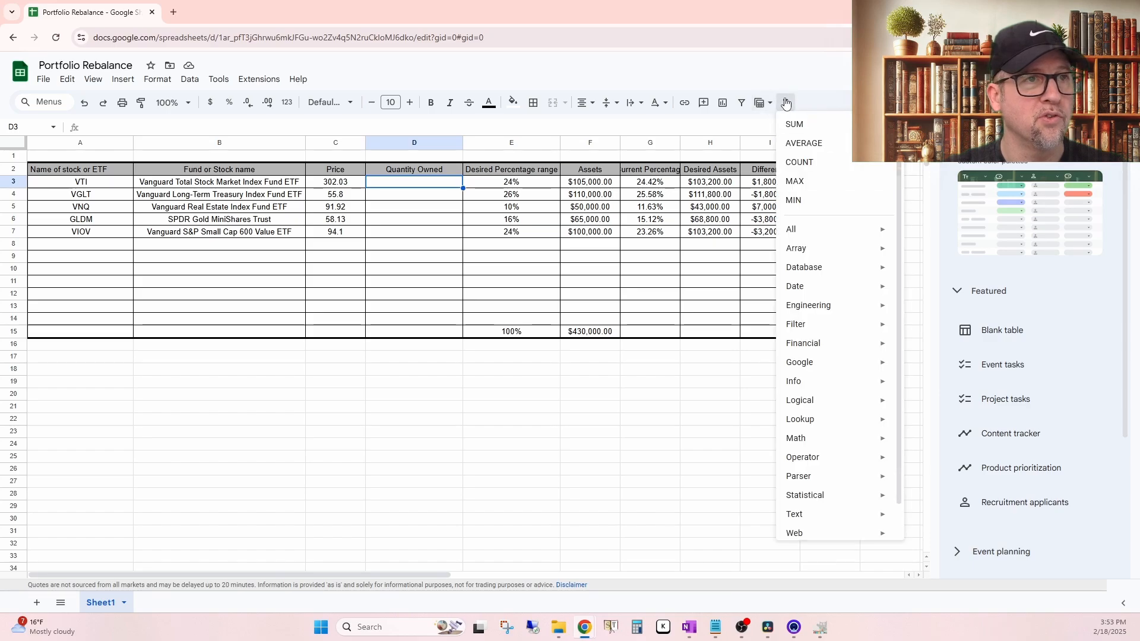
{"action": "left_click", "coordinate": [794, 124]}
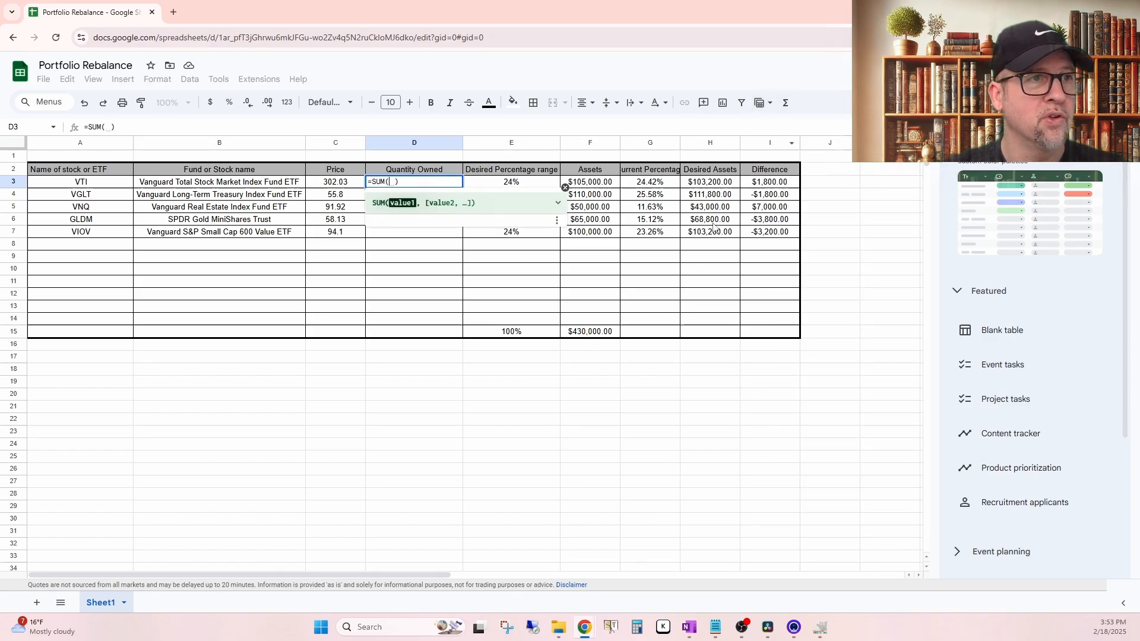
{"action": "left_click", "coordinate": [596, 185]}
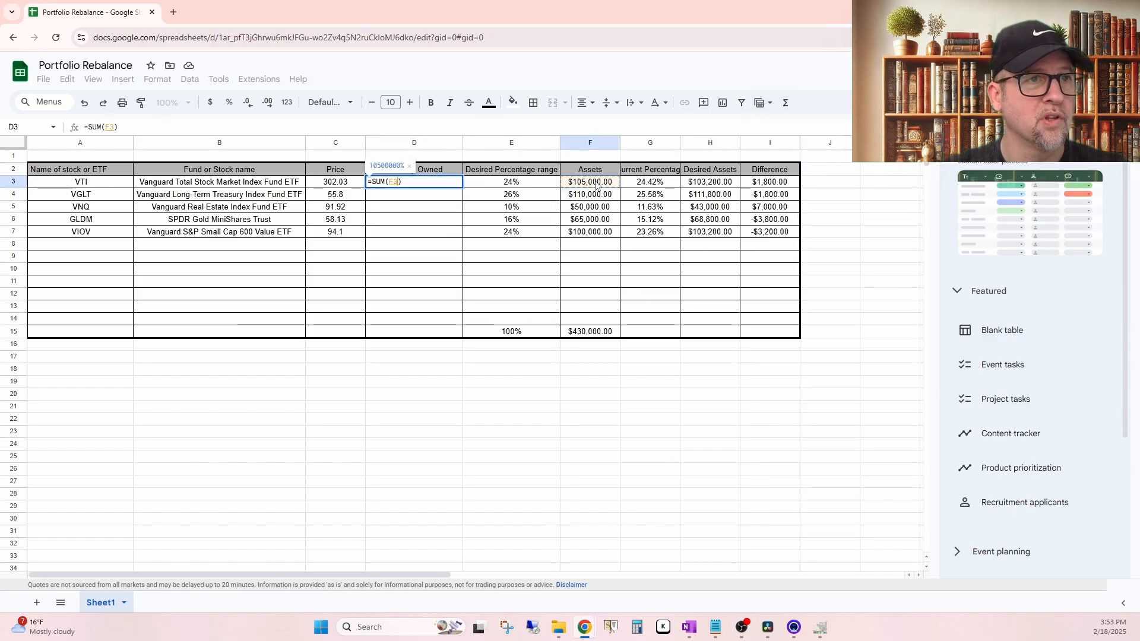
{"action": "type", "text": "/"}
{"action": "left_click", "coordinate": [335, 185]}
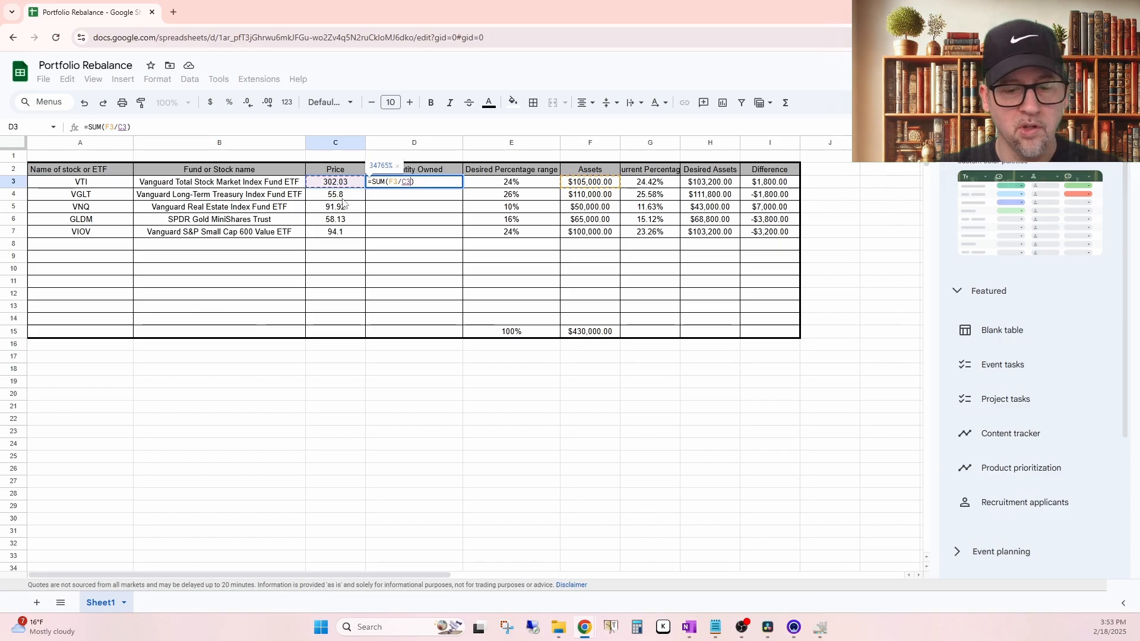
{"action": "key", "text": "Return"}
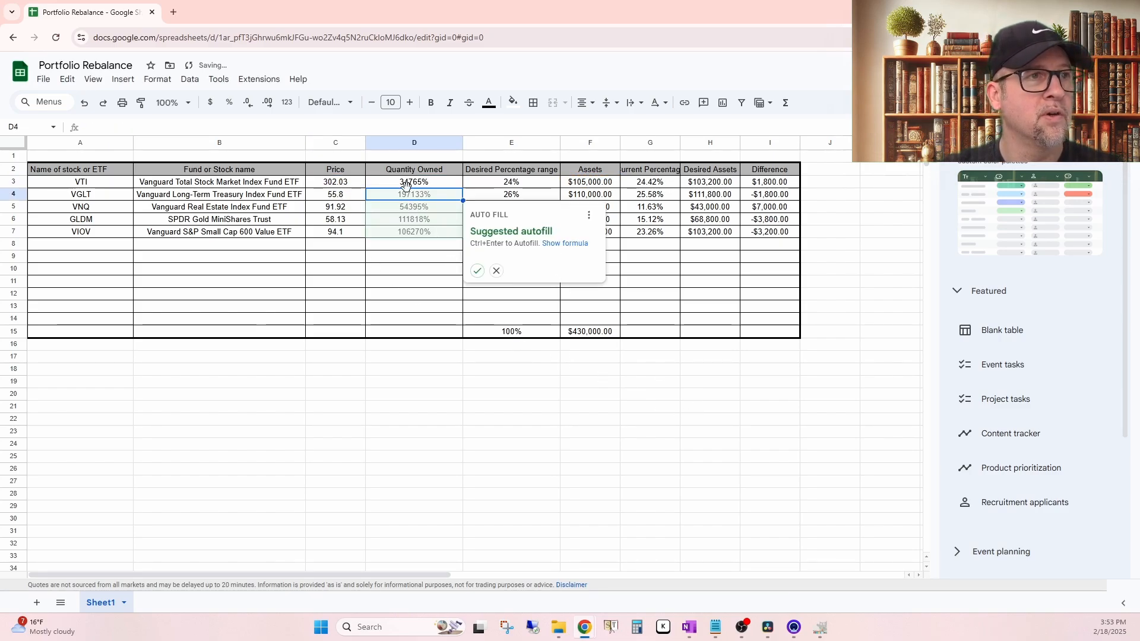
Step: Try a currency format on the Quantity Owned cells D3:D7 and undo it
{"action": "left_click_drag", "start_coordinate": [423, 185], "coordinate": [429, 236]}
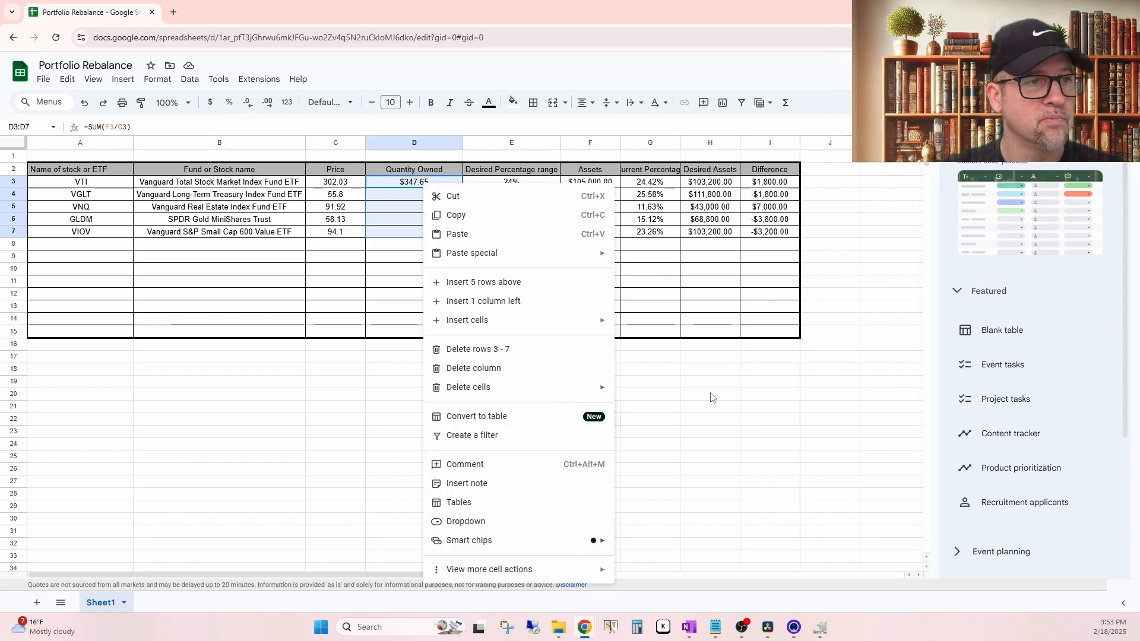
{"action": "left_click", "coordinate": [737, 386]}
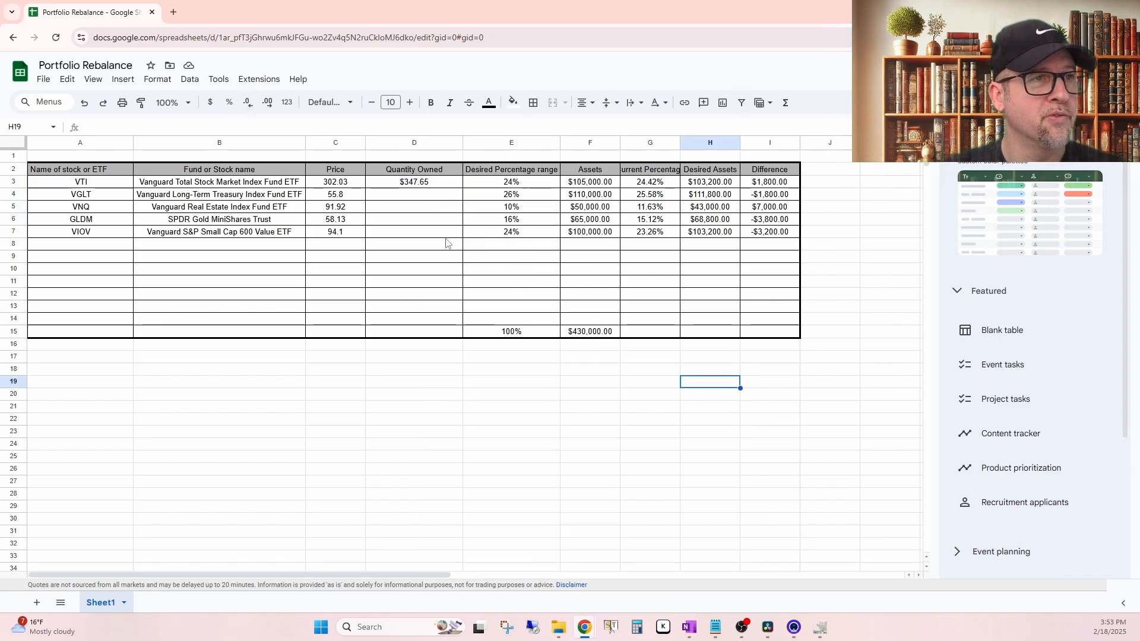
{"action": "key", "text": "ctrl+z"}
{"action": "key", "text": "ctrl+z"}
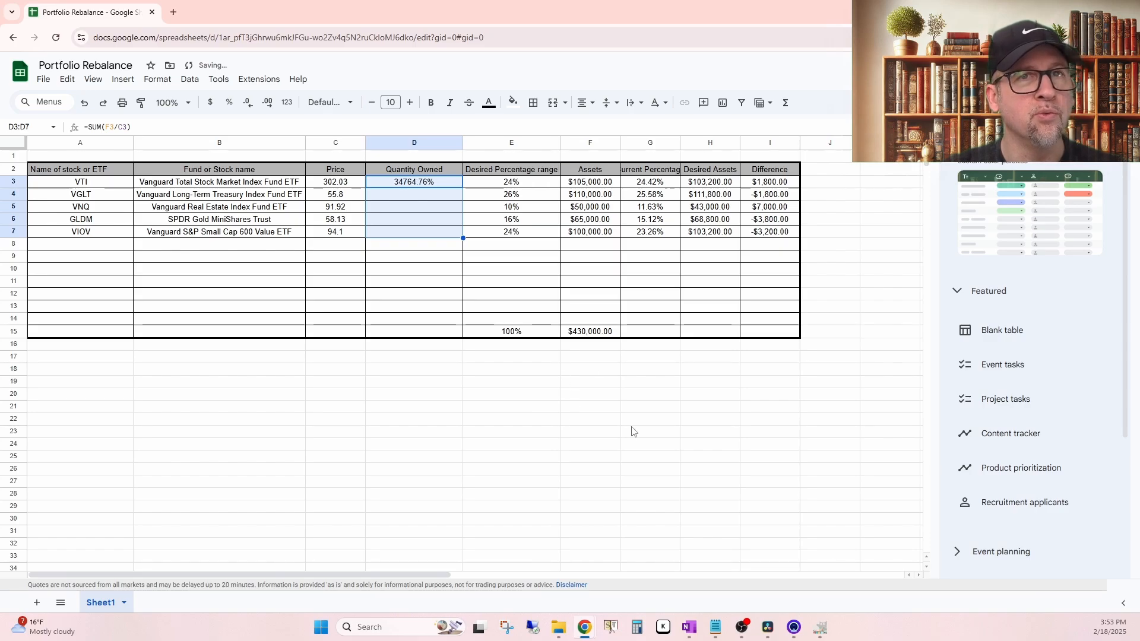
{"action": "left_click", "coordinate": [596, 446]}
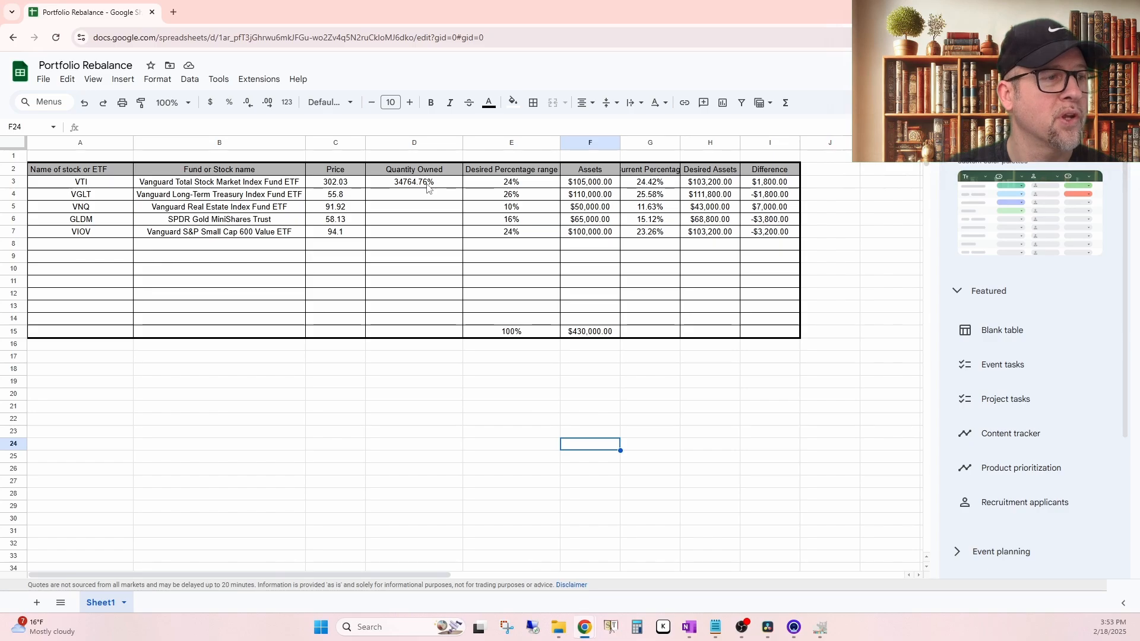
Step: Format the Quantity Owned cells D3:D7 with the Number format
{"action": "left_click_drag", "start_coordinate": [428, 187], "coordinate": [435, 242]}
{"action": "right_click", "coordinate": [432, 222]}
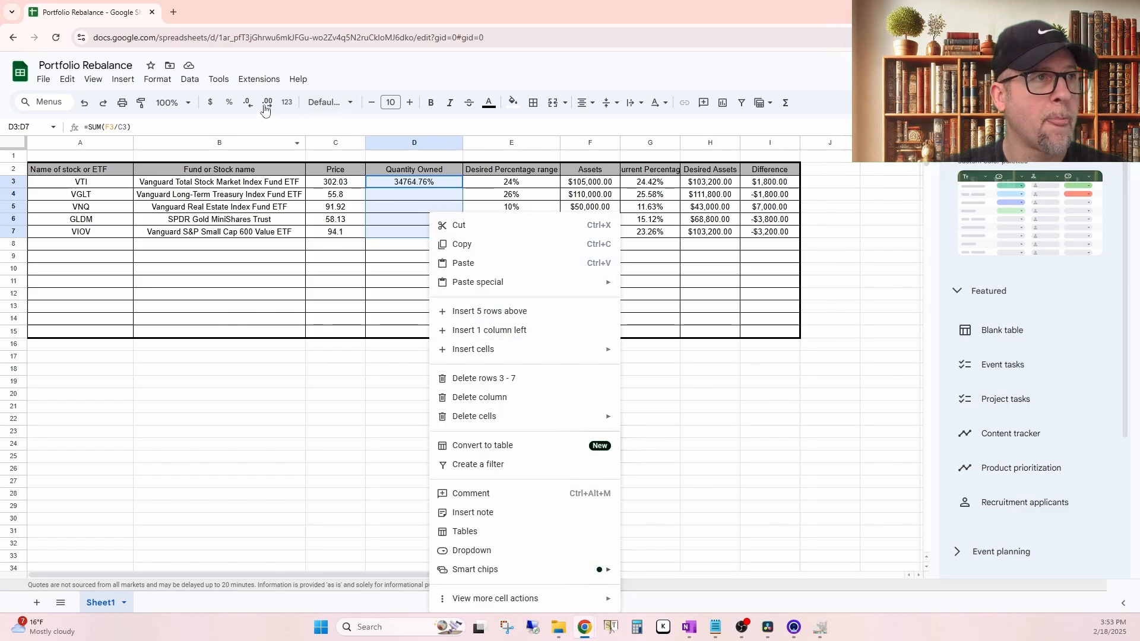
{"action": "left_click", "coordinate": [287, 103]}
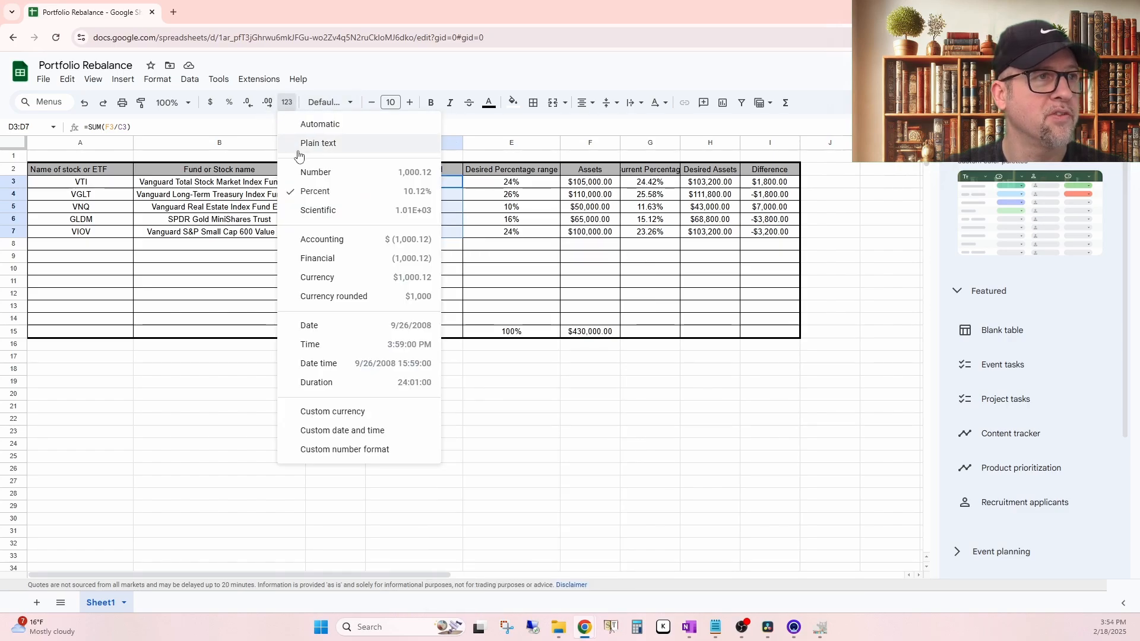
{"action": "left_click", "coordinate": [311, 172]}
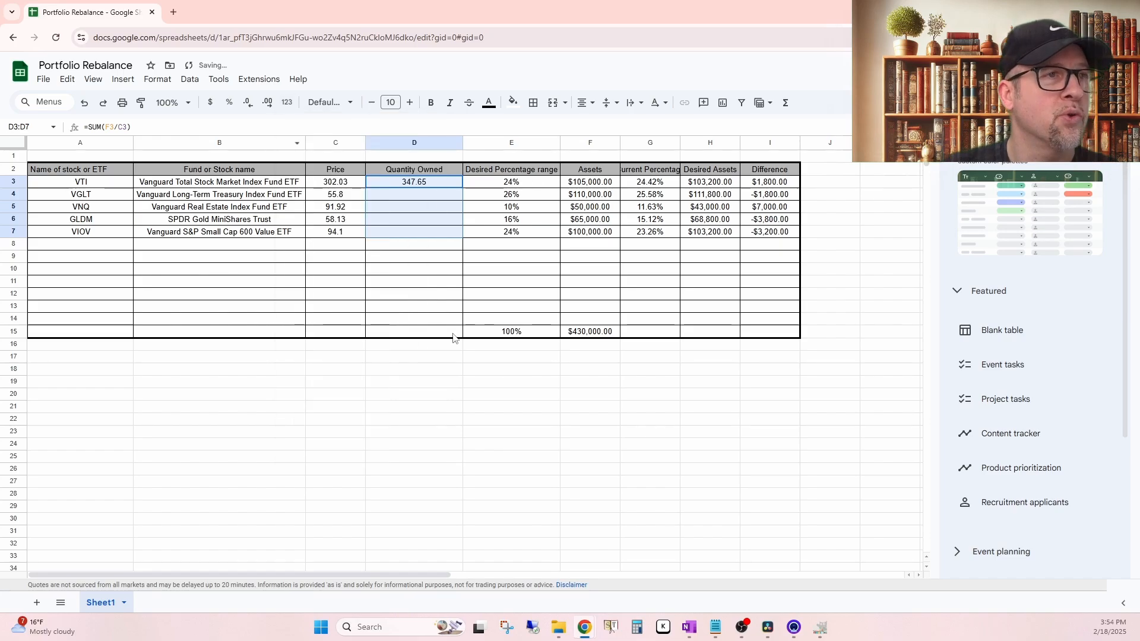
{"action": "left_click", "coordinate": [539, 384]}
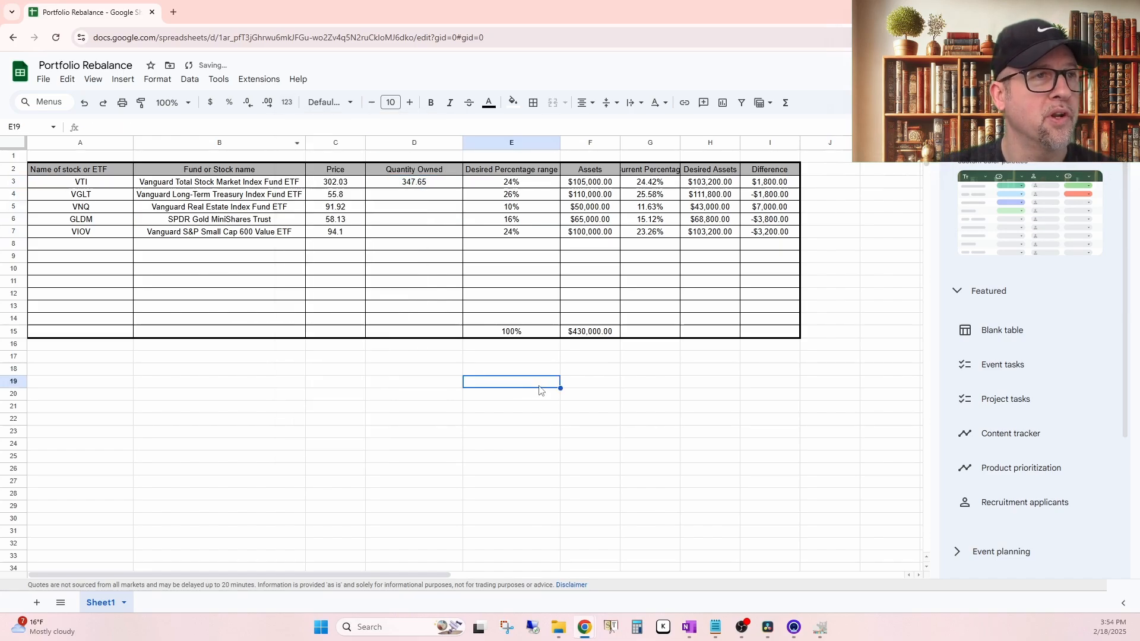
Step: Fill the quantity formula from D3 down to D7 for the remaining holdings
{"action": "left_click", "coordinate": [418, 187]}
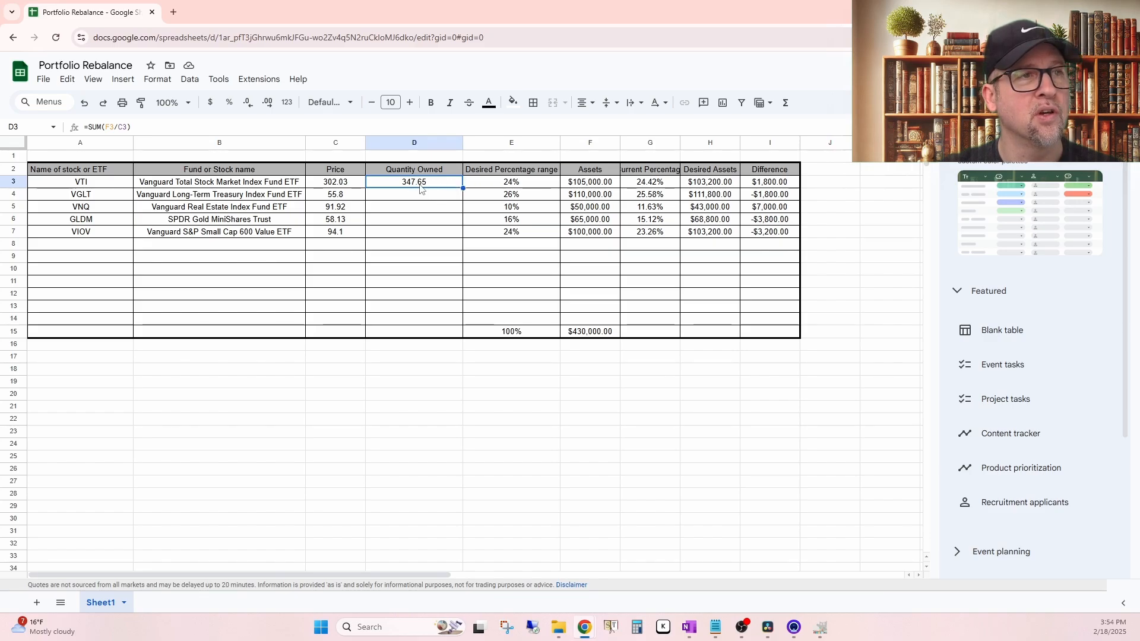
{"action": "left_click_drag", "start_coordinate": [463, 188], "coordinate": [466, 235]}
{"action": "left_click", "coordinate": [466, 270]}
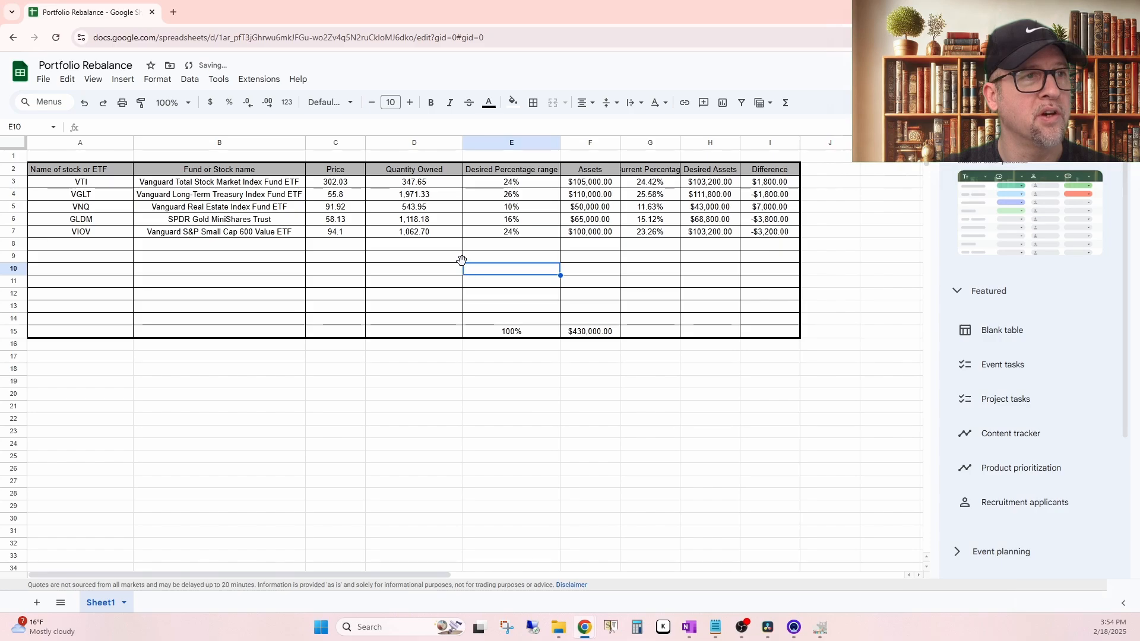
Step: Try copying the Quantity Owned cells D3:D7 to K3:K7, and undo the paste
{"action": "left_click", "coordinate": [433, 185]}
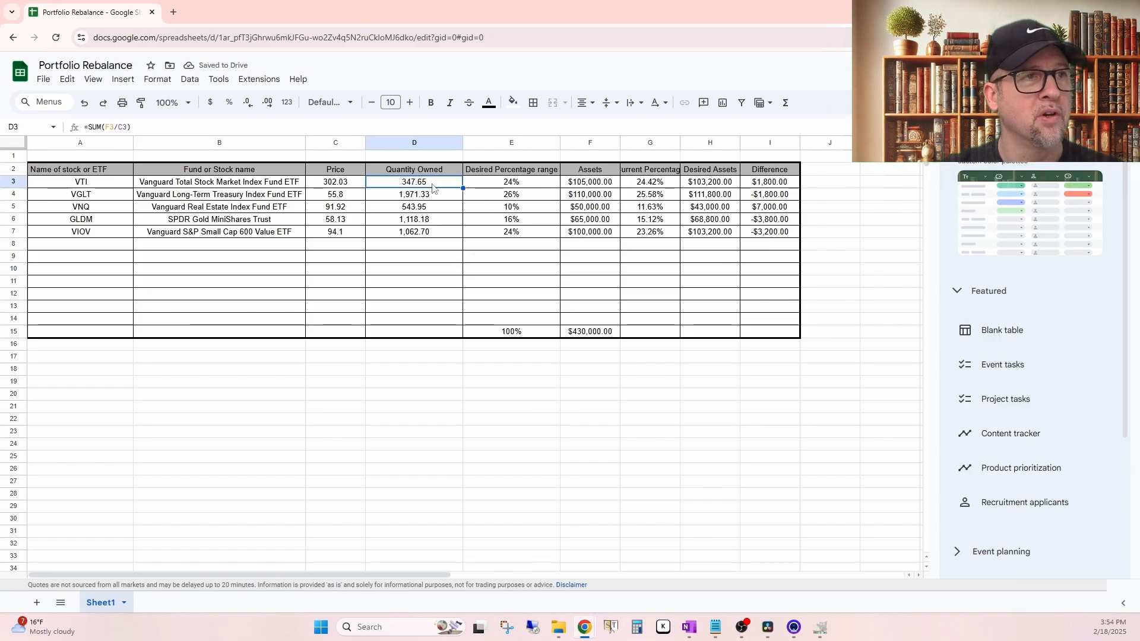
{"action": "left_click_drag", "start_coordinate": [425, 188], "coordinate": [425, 232]}
{"action": "key", "text": "ctrl+c"}
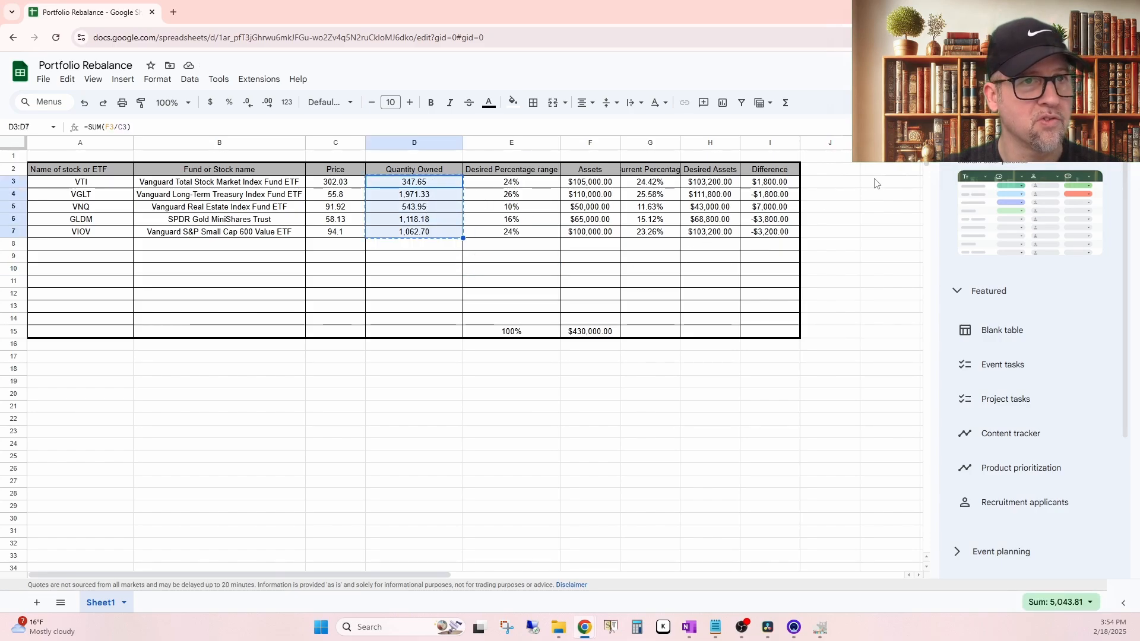
{"action": "left_click", "coordinate": [879, 183]}
{"action": "key", "text": "ctrl+v"}
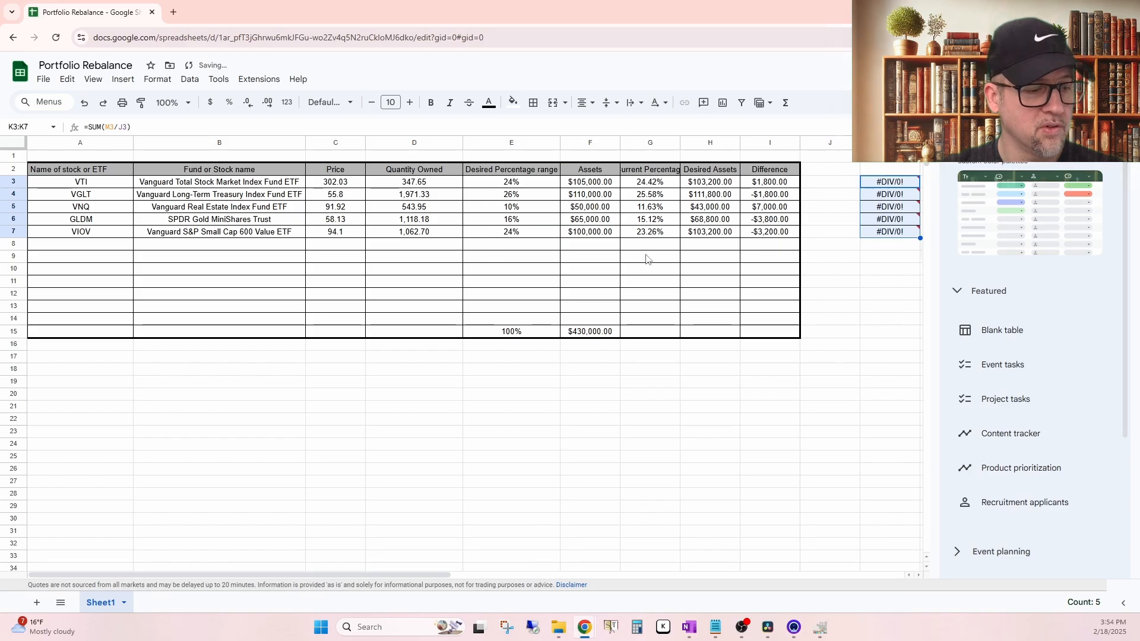
{"action": "key", "text": "ctrl+z"}
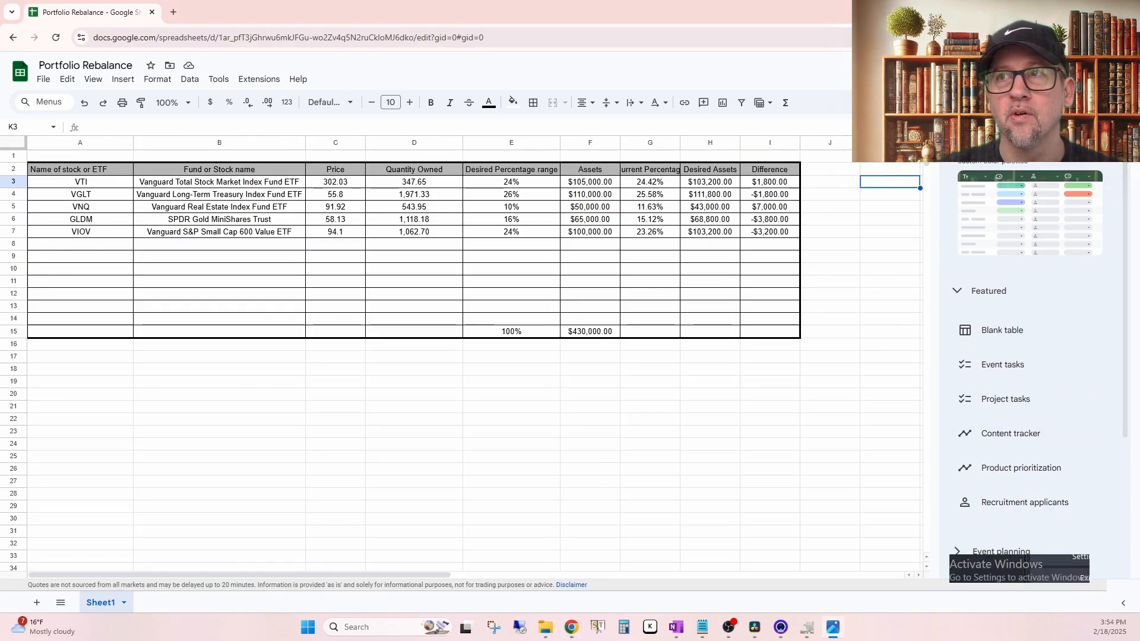
{"action": "left_click", "coordinate": [752, 457]}
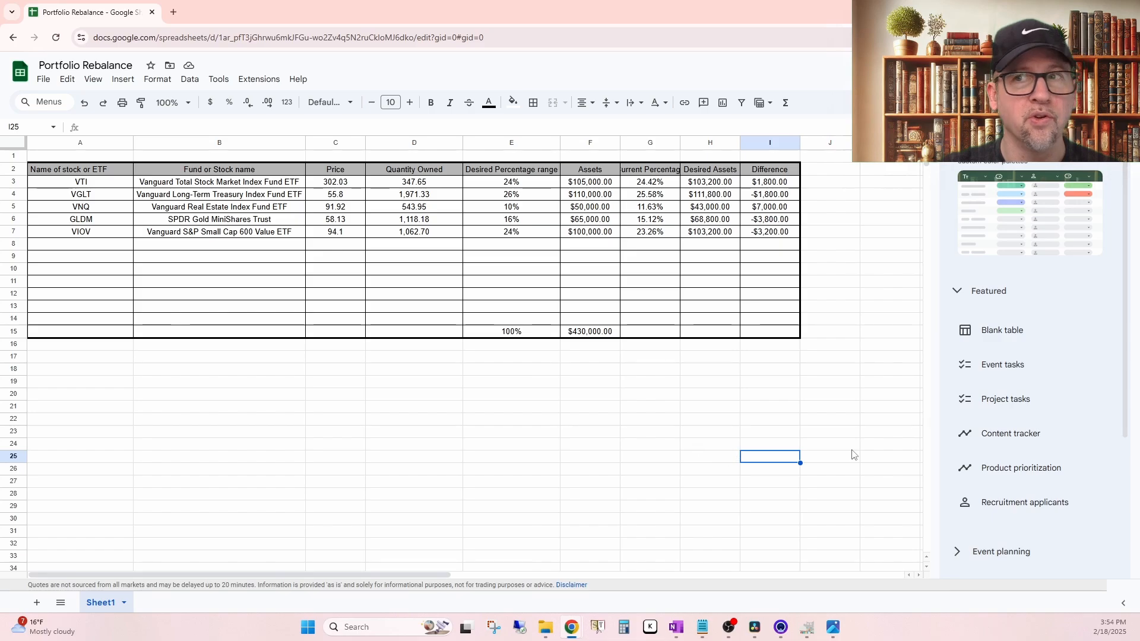
{"action": "left_click", "coordinate": [429, 185]}
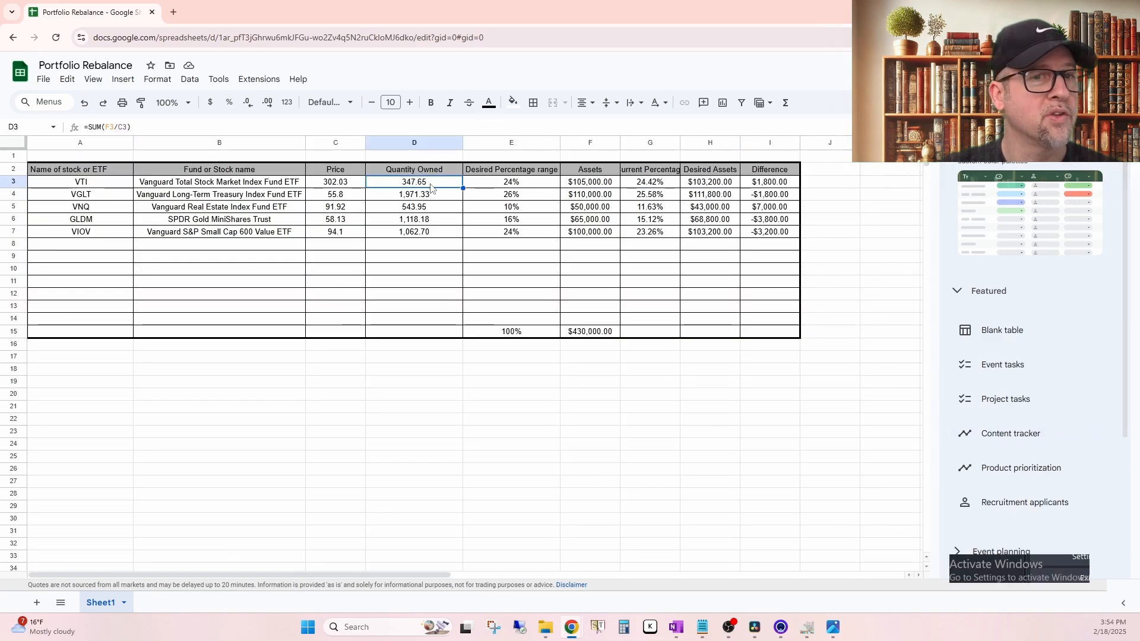
{"action": "left_click", "coordinate": [769, 420]}
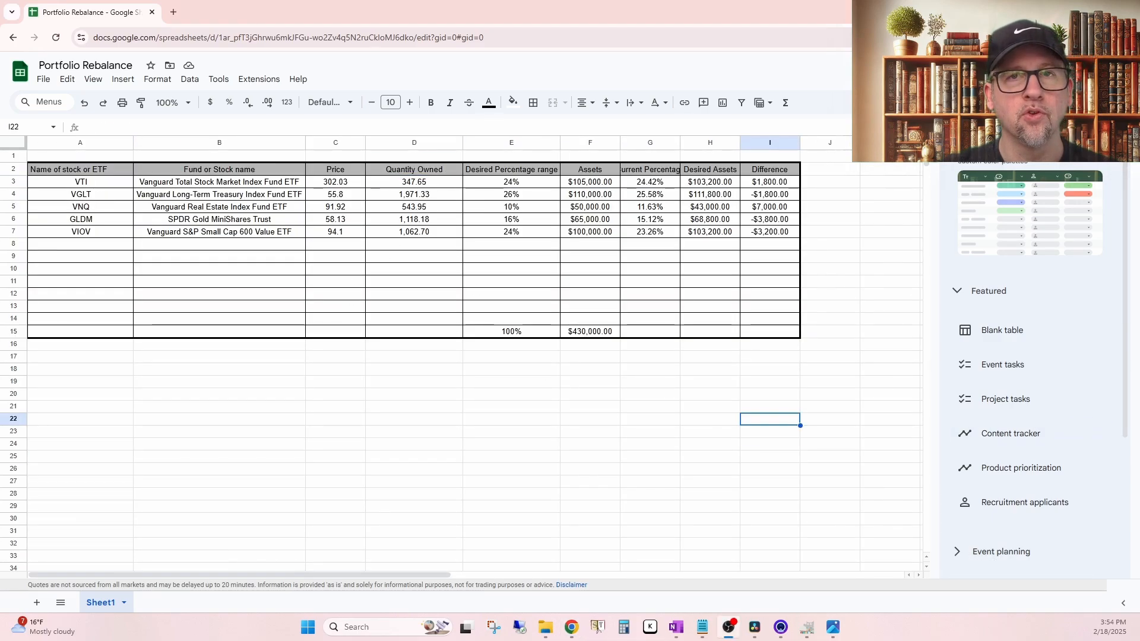
Step: Replace the VTI assets value in F3 with quantity owned times price, using =SUM(D3*C3)
{"action": "left_click", "coordinate": [573, 185]}
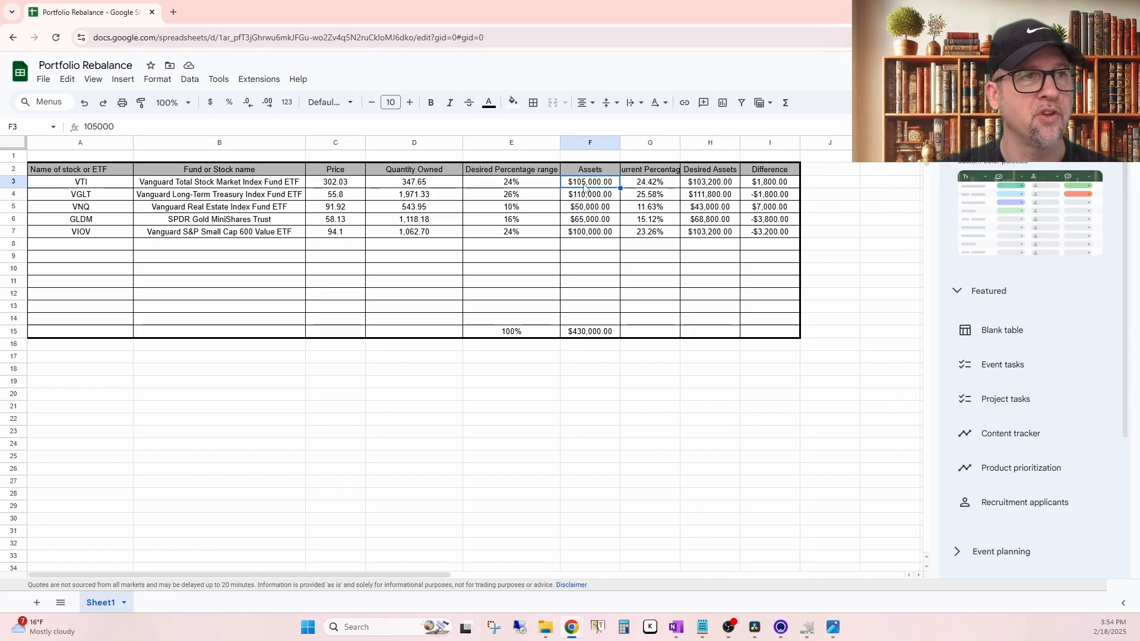
{"action": "left_click", "coordinate": [788, 102]}
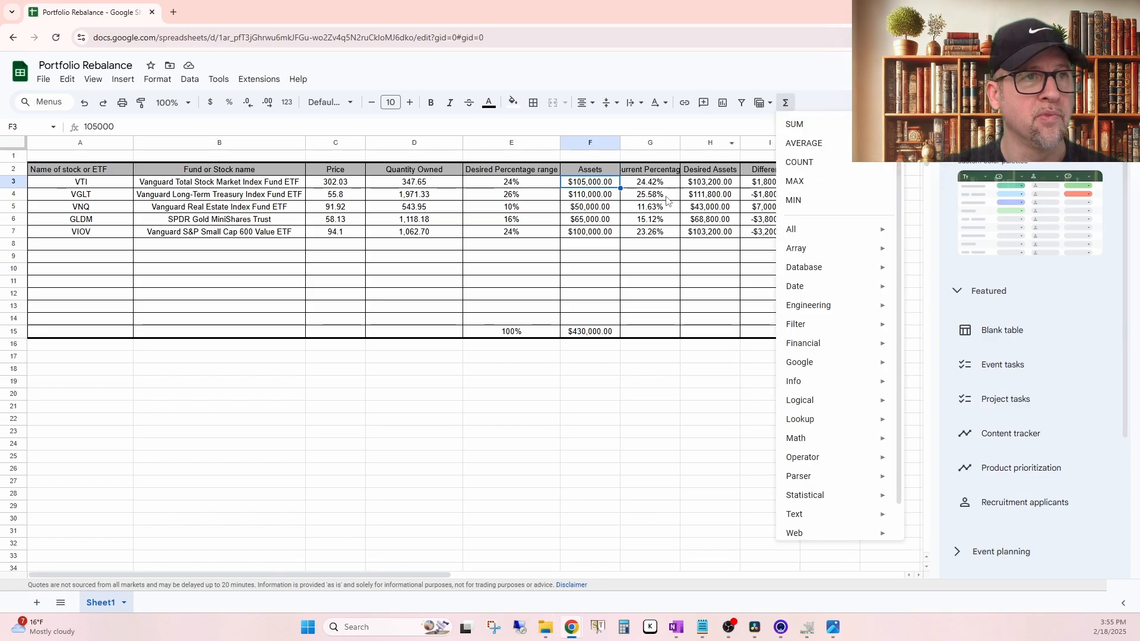
{"action": "left_click", "coordinate": [795, 126]}
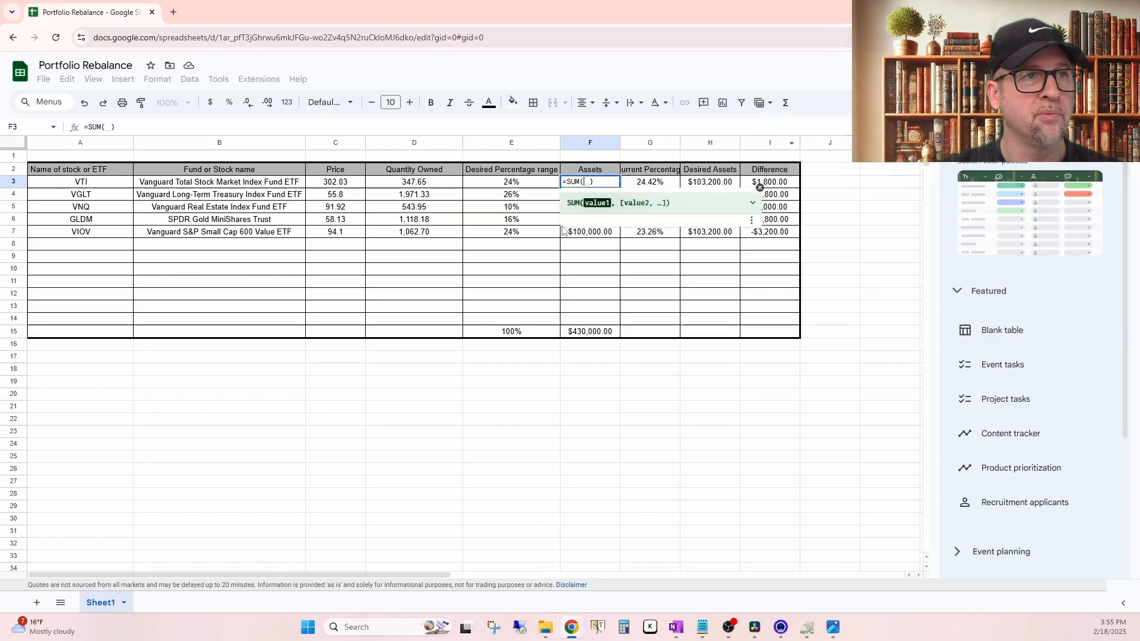
{"action": "left_click", "coordinate": [418, 187]}
{"action": "type", "text": "*"}
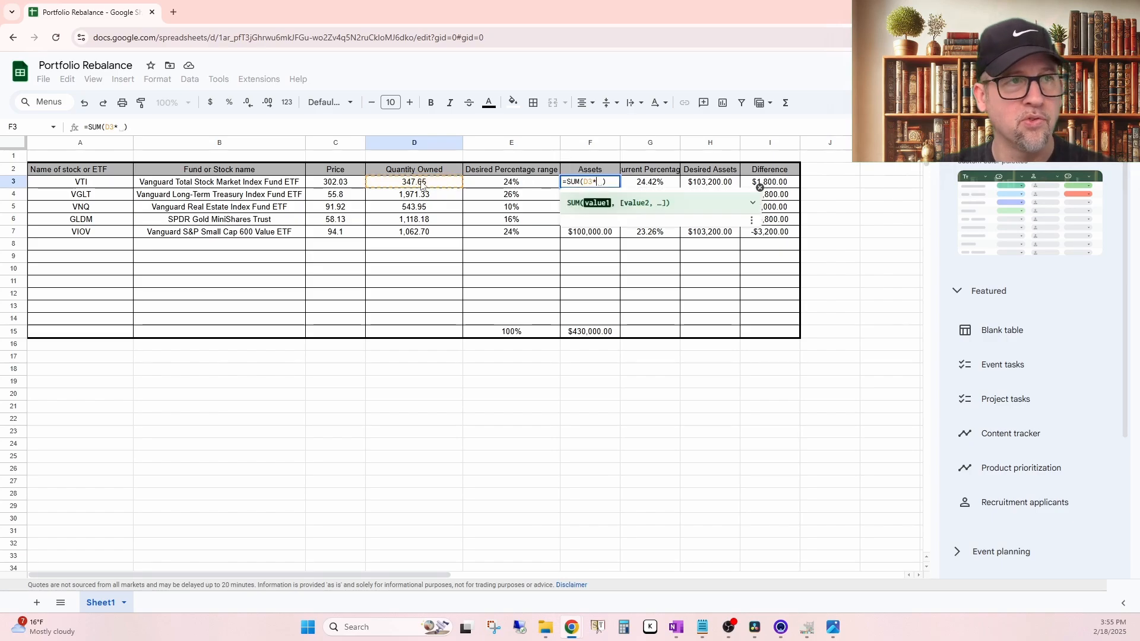
{"action": "left_click", "coordinate": [356, 185]}
{"action": "key", "text": "Return"}
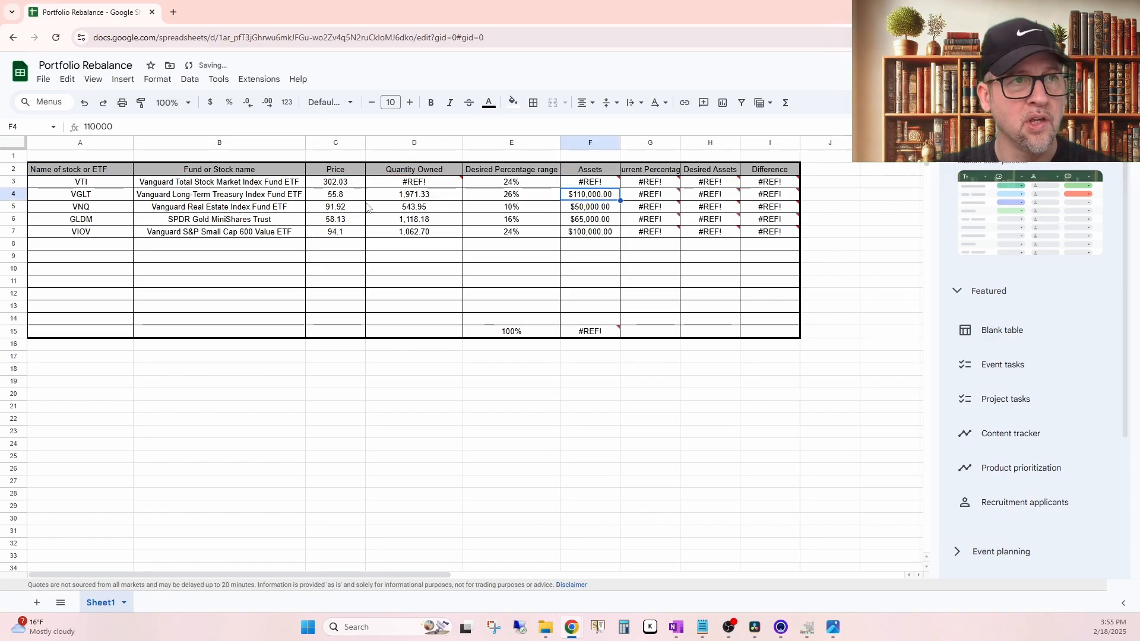
Step: Replace the VTI quantity formula in D3 with the fixed value 347 and fill it down through D8
{"action": "mouse_move", "coordinate": [419, 188]}
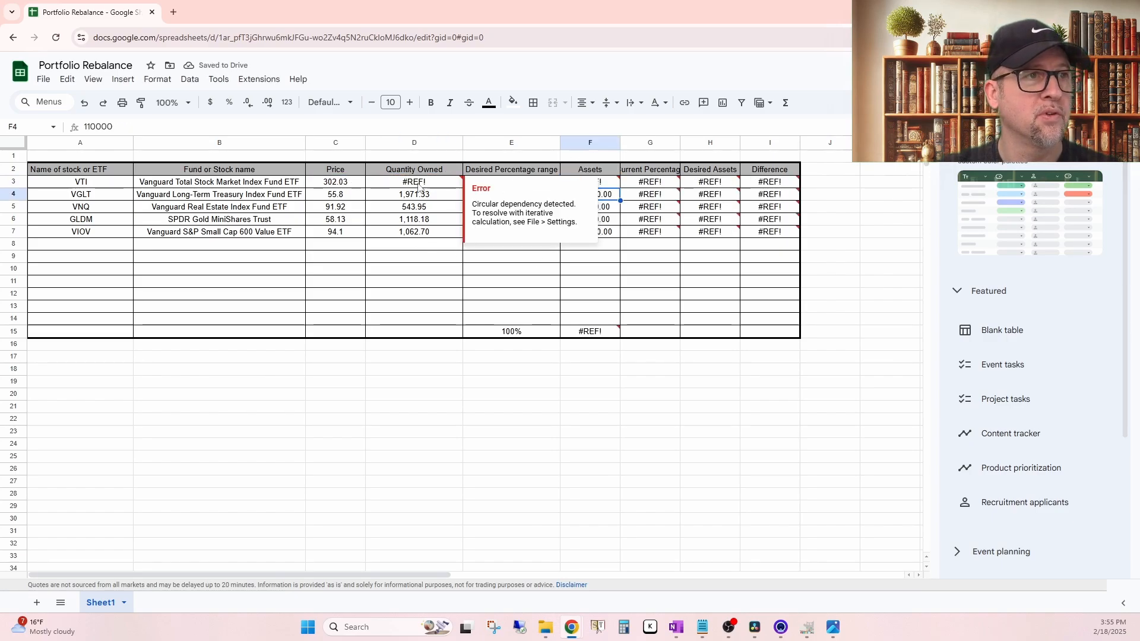
{"action": "left_click", "coordinate": [440, 184]}
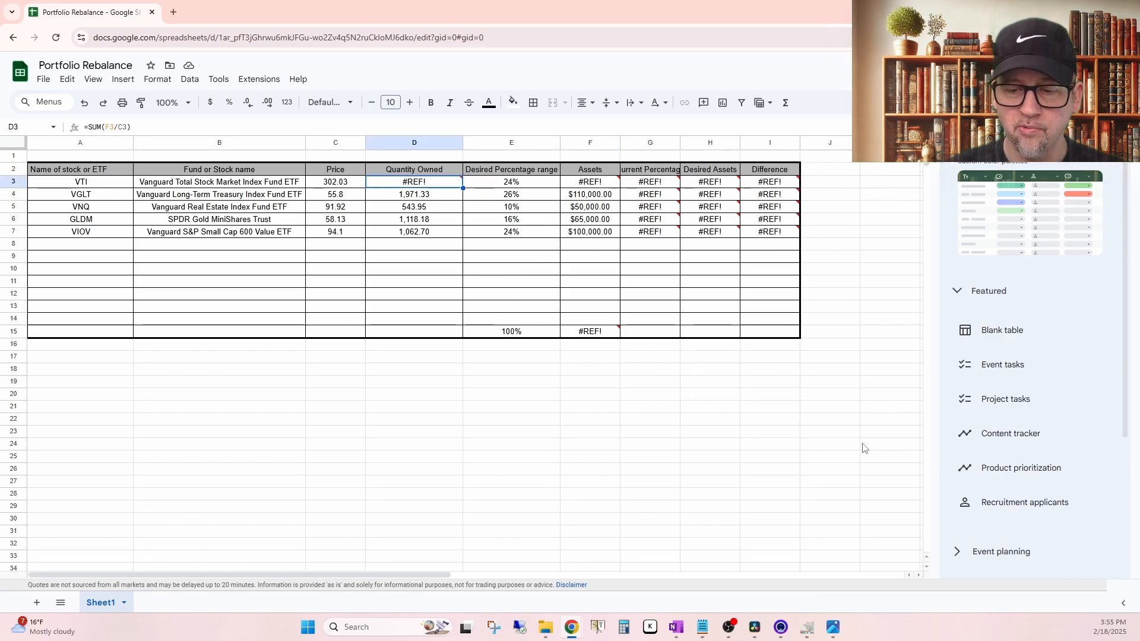
{"action": "type", "text": "347"}
{"action": "key", "text": "Return"}
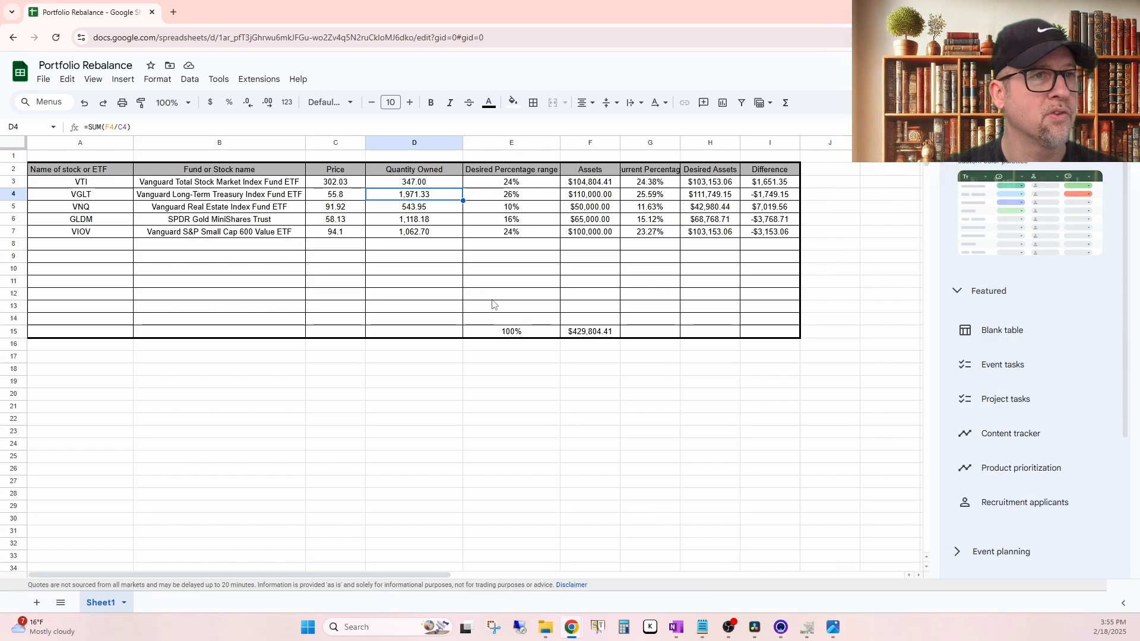
{"action": "left_click", "coordinate": [409, 183]}
{"action": "left_click_drag", "start_coordinate": [463, 188], "coordinate": [464, 243]}
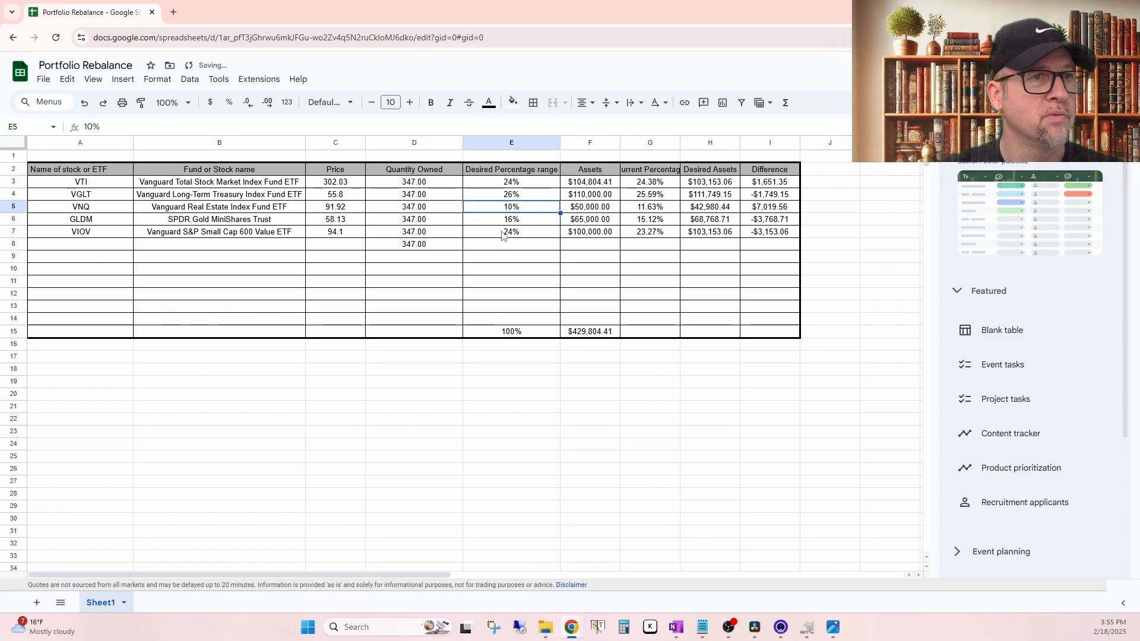
Step: Copy the assets formula from F3 into F4:F7 for the remaining holdings
{"action": "left_click", "coordinate": [600, 184]}
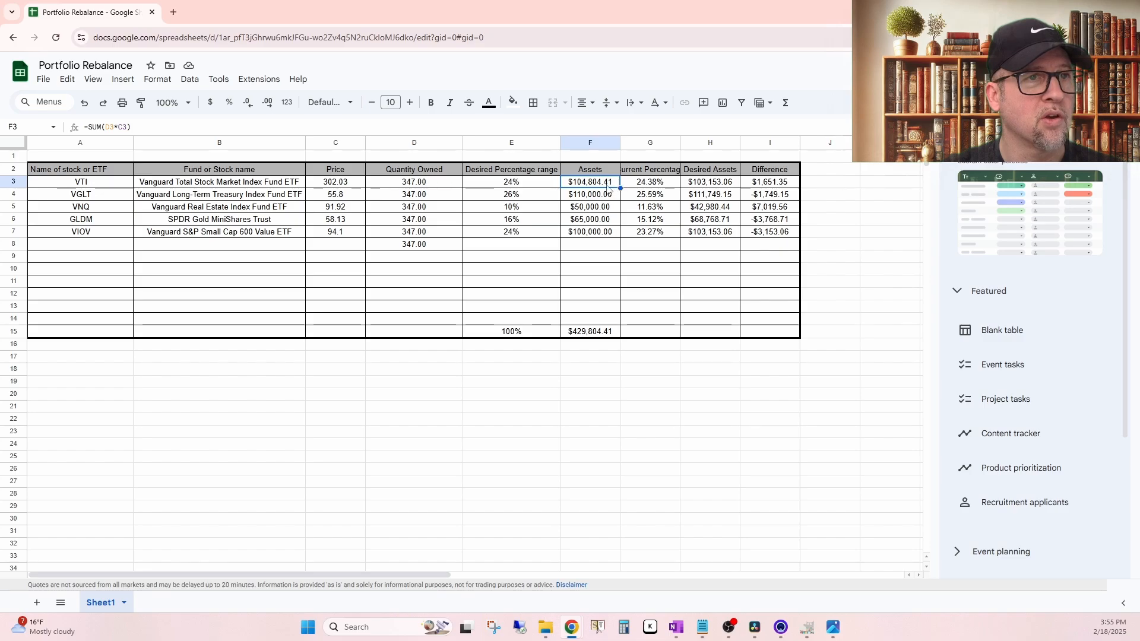
{"action": "left_click_drag", "start_coordinate": [601, 201], "coordinate": [594, 232]}
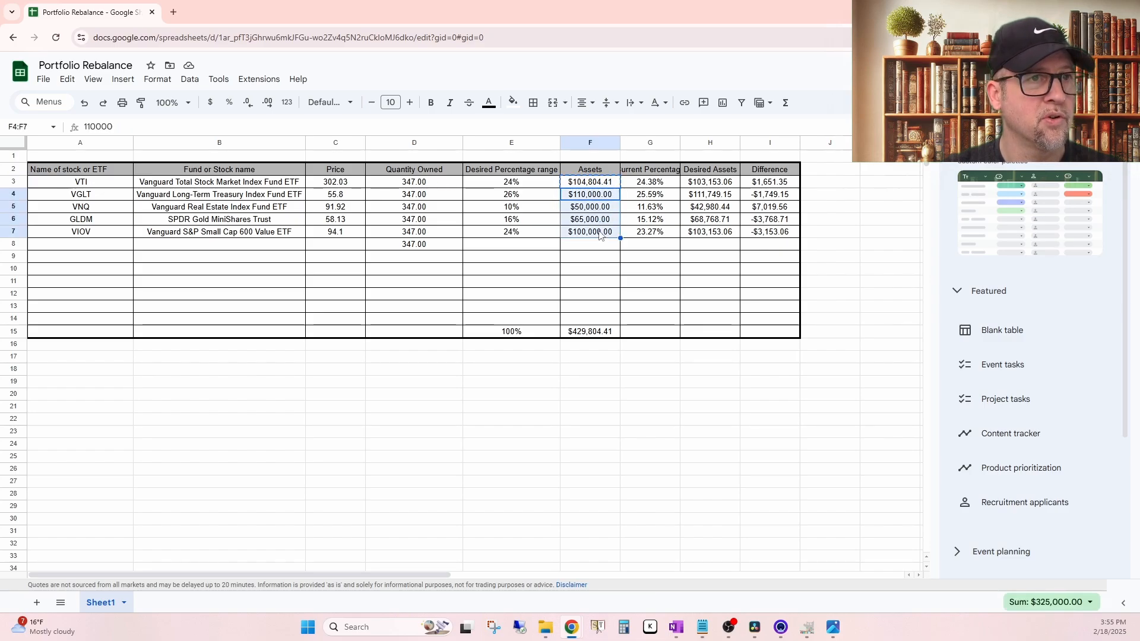
{"action": "key", "text": "ctrl+v"}
{"action": "left_click", "coordinate": [591, 269]}
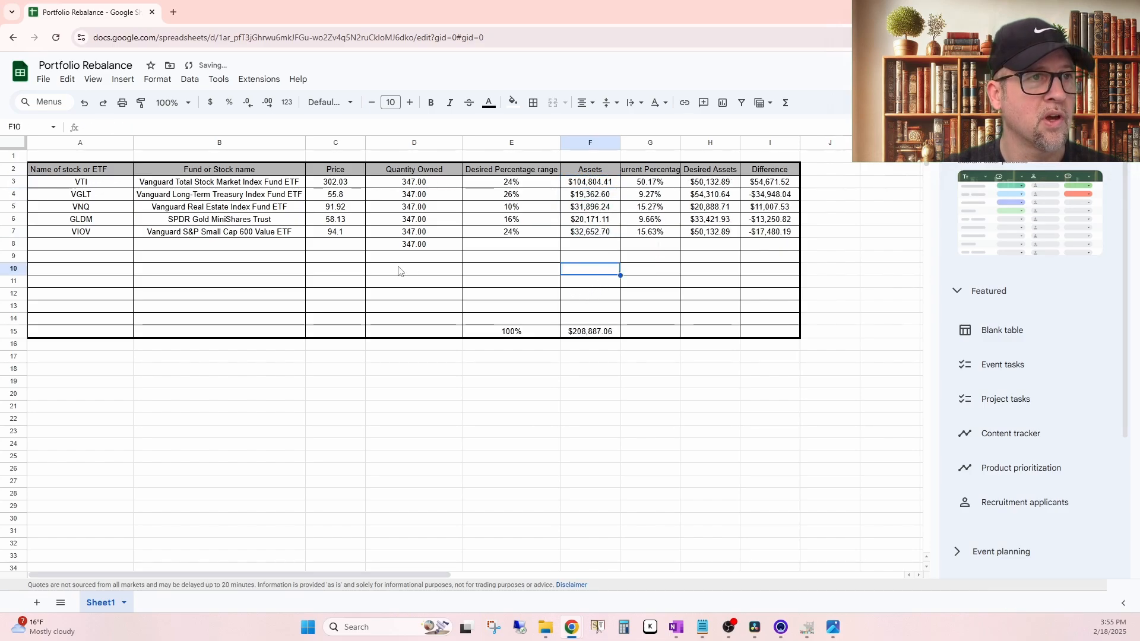
Step: Clear the extra quantity in D8 below the VIOV row
{"action": "left_click", "coordinate": [420, 198]}
{"action": "left_click", "coordinate": [423, 236]}
{"action": "left_click", "coordinate": [426, 245]}
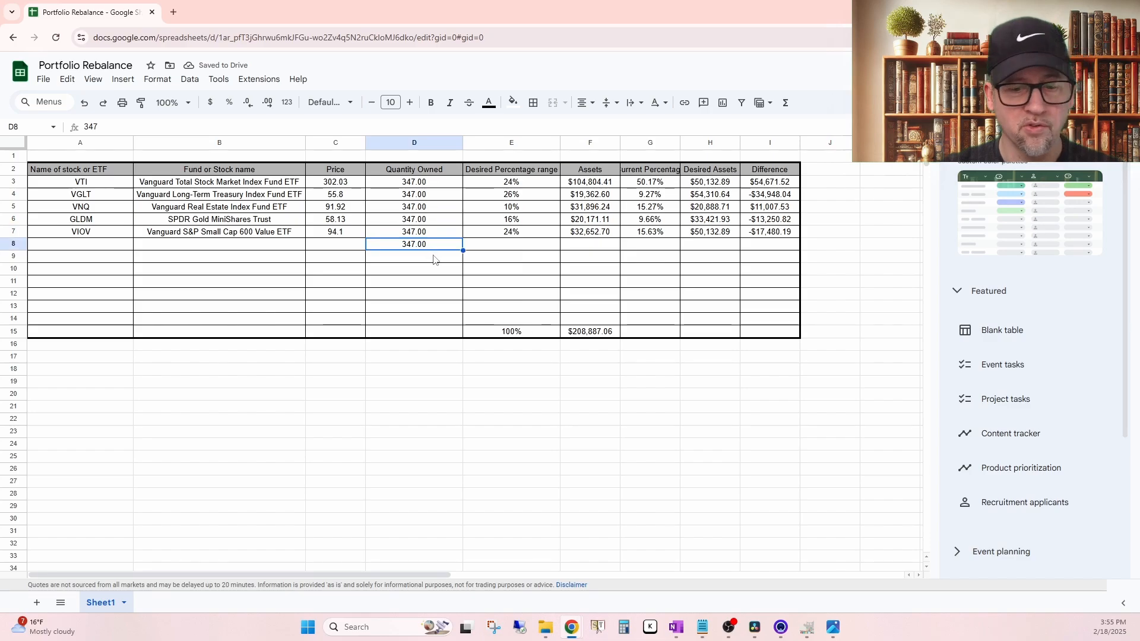
{"action": "key", "text": "Delete"}
Step: Set the quantities owned to 1971 for VGLT, 543 for VNQ, 1118 for GLDM and 1062 for VIOV
{"action": "left_click", "coordinate": [425, 196]}
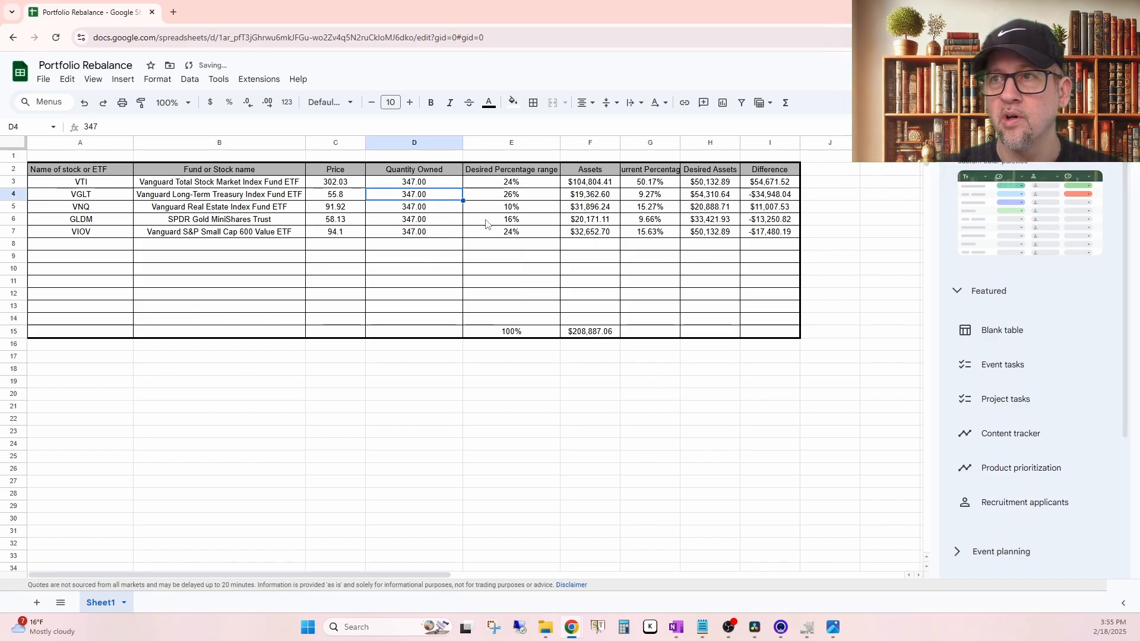
{"action": "type", "text": "1971"}
{"action": "key", "text": "Return"}
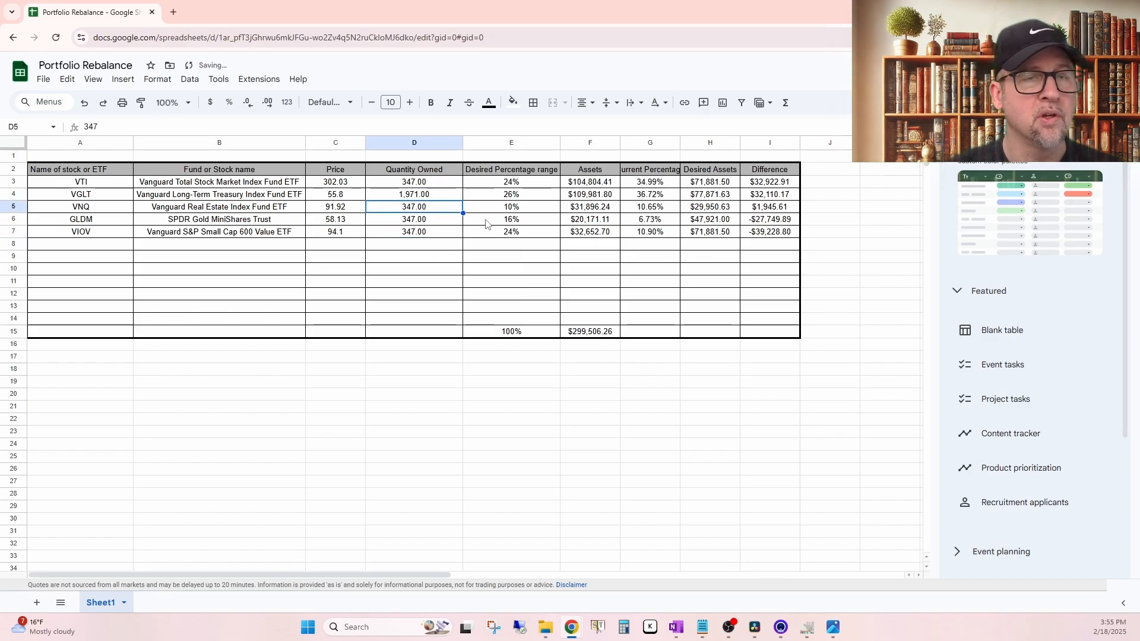
{"action": "type", "text": "5"}
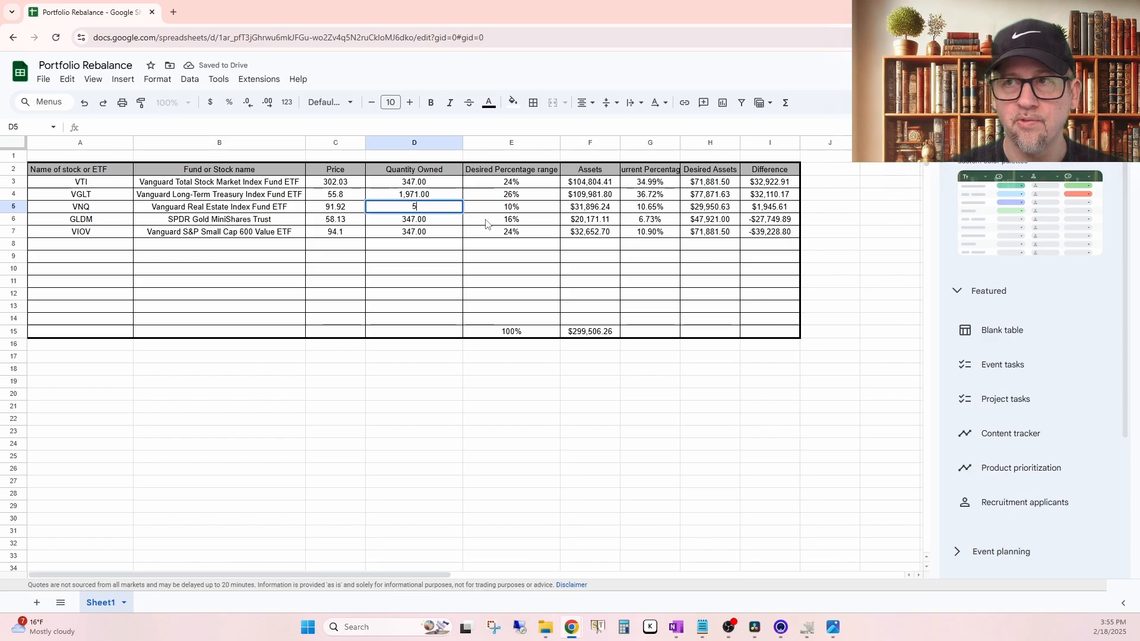
{"action": "type", "text": "43"}
{"action": "key", "text": "Return"}
{"action": "type", "text": "1118"}
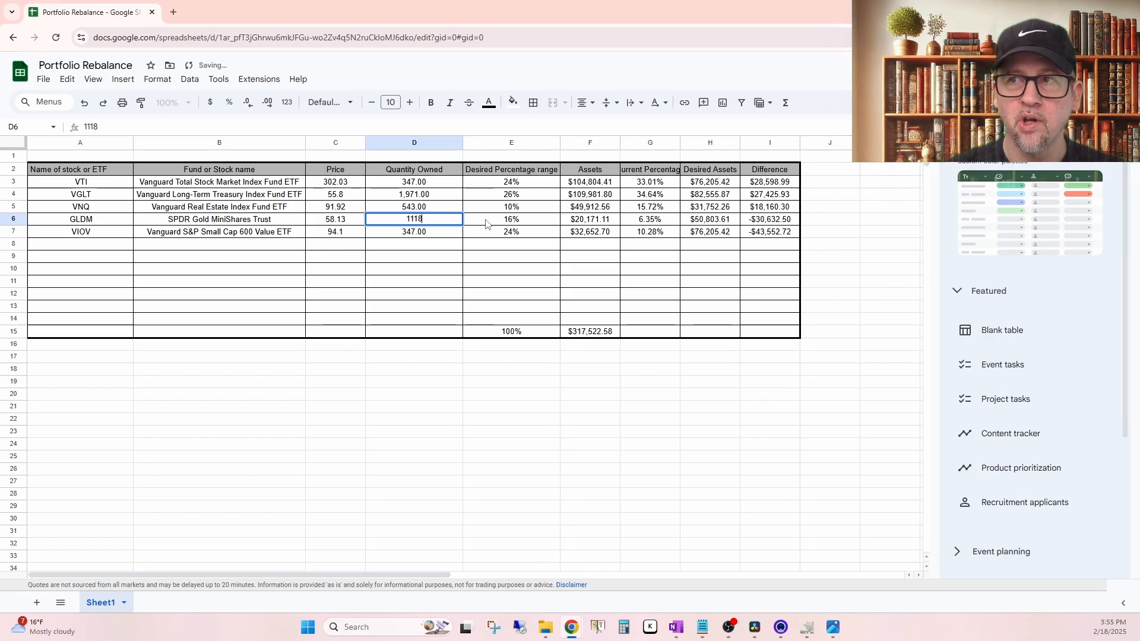
{"action": "key", "text": "Return"}
{"action": "type", "text": "1062"}
{"action": "key", "text": "Return"}
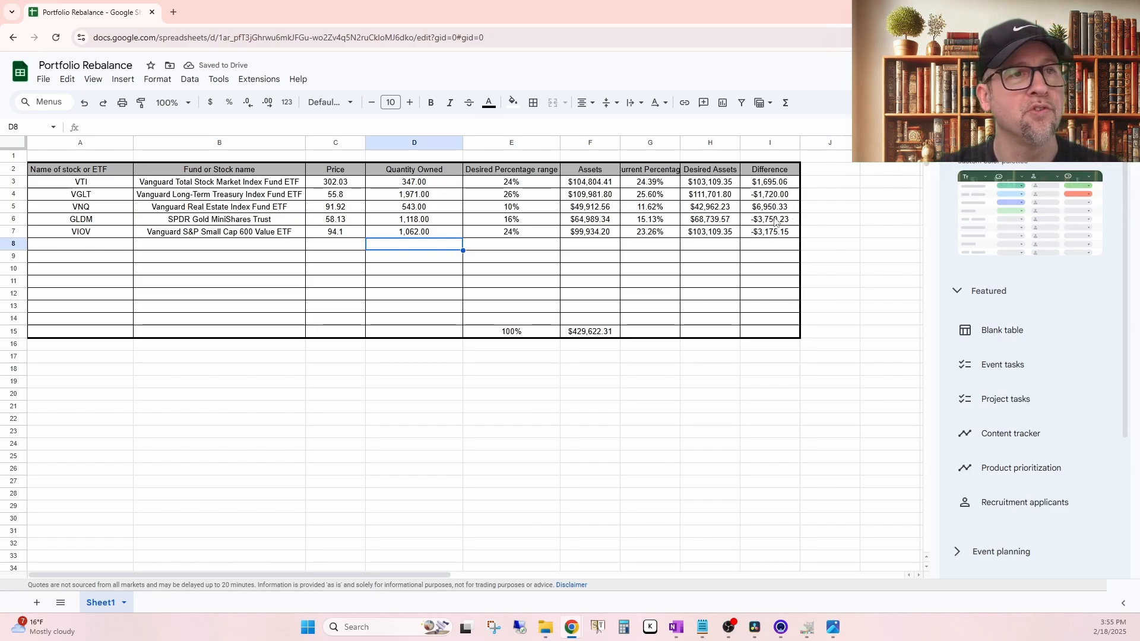
Step: Auto-fit column G to the width of its Current Percentage header
{"action": "double_click", "coordinate": [680, 140]}
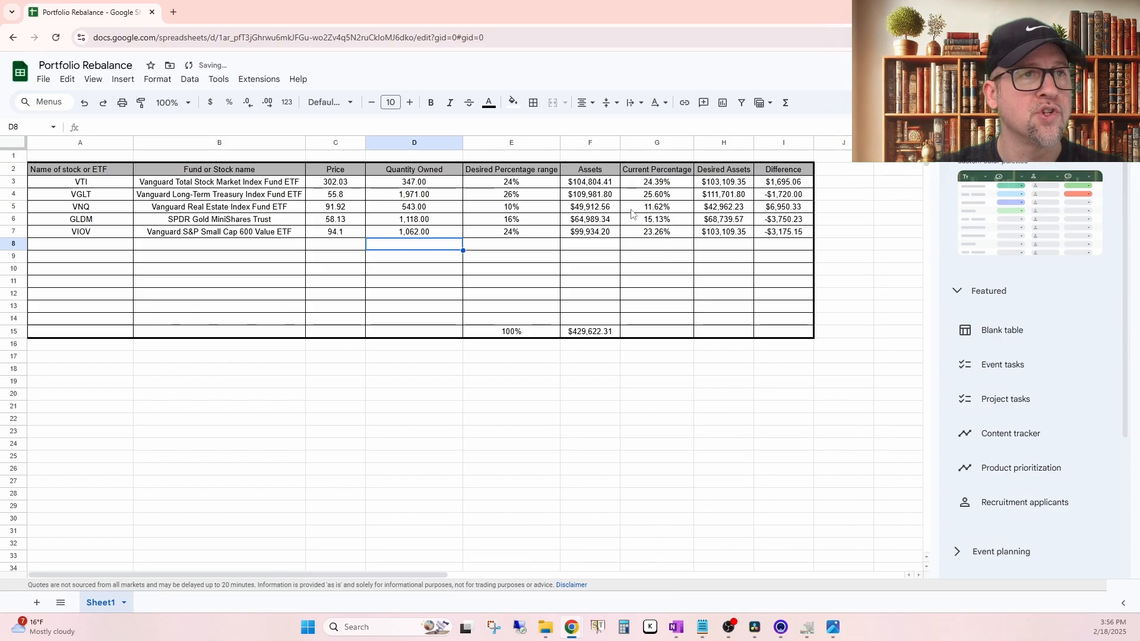